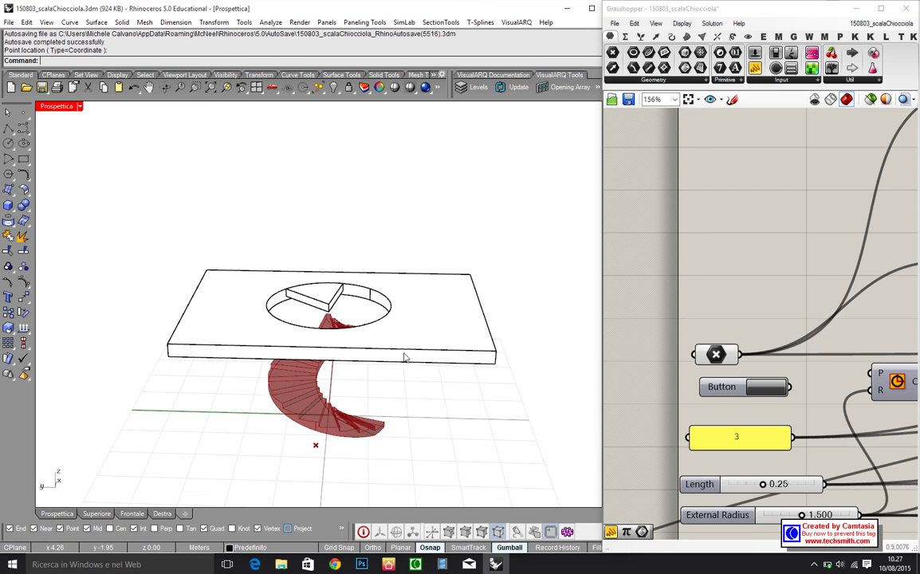
Orbit and zoom around the translucent stair preview from side, front and top views
{"action": "right_click_drag", "start_coordinate": [276, 287], "coordinate": [373, 336]}
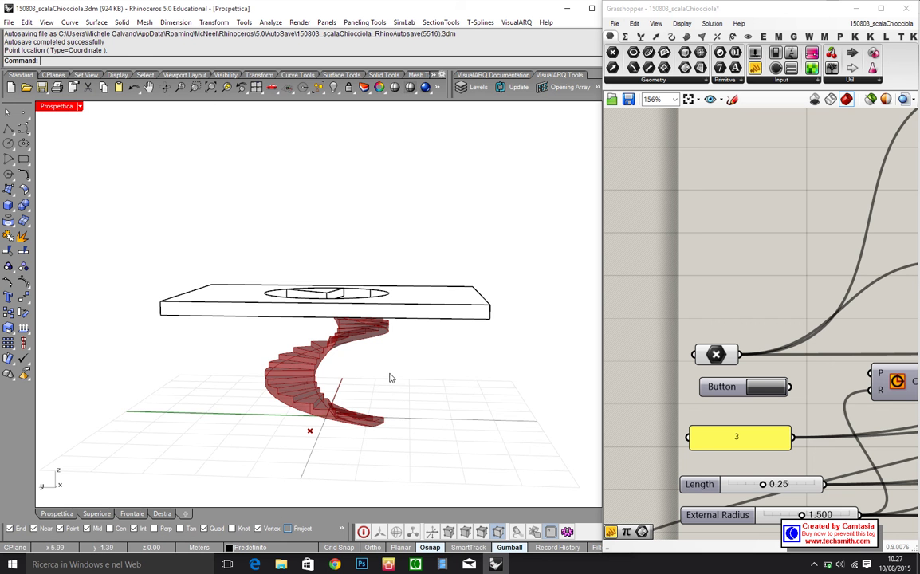
{"action": "right_click_drag", "start_coordinate": [400, 425], "coordinate": [257, 392]}
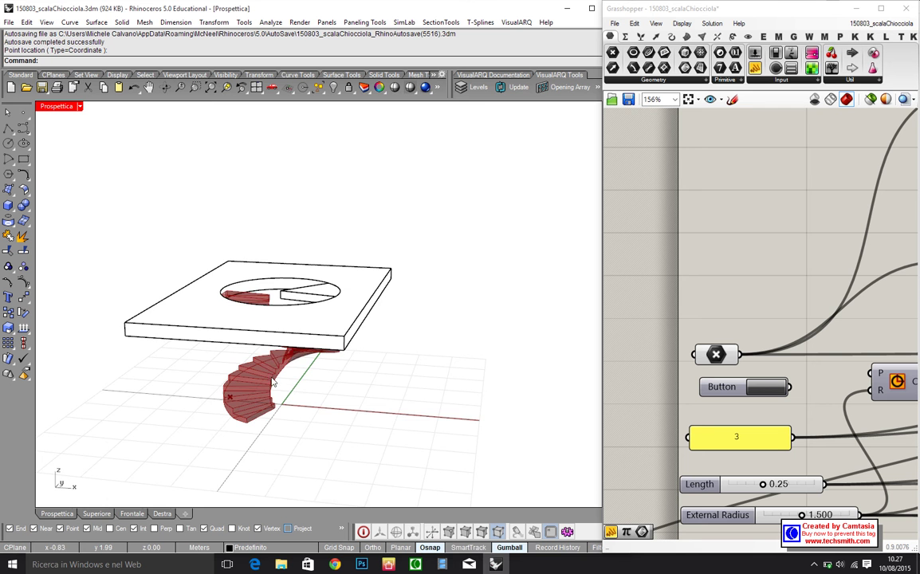
{"action": "right_click_drag", "start_coordinate": [289, 388], "coordinate": [350, 381]}
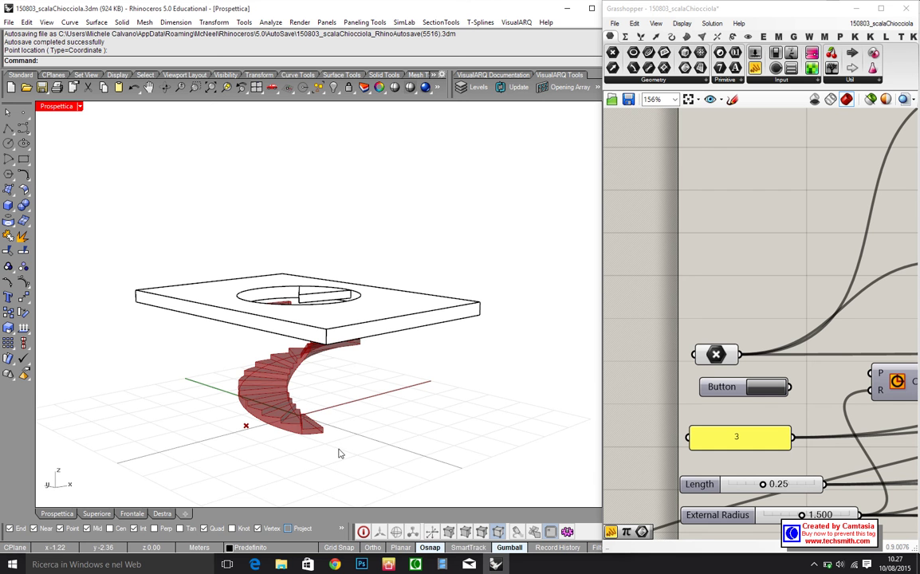
{"action": "right_click_drag", "start_coordinate": [267, 359], "coordinate": [283, 427]}
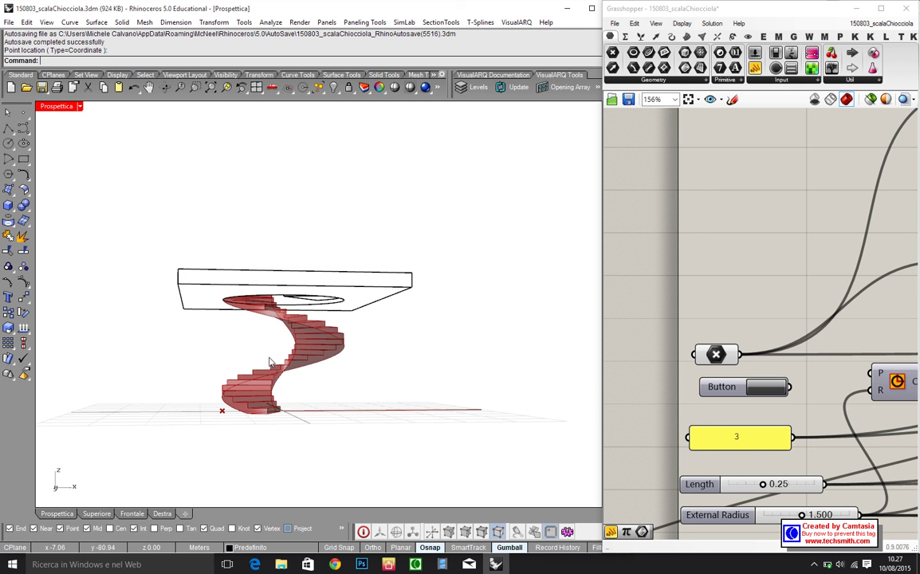
{"action": "right_click_drag", "start_coordinate": [298, 403], "coordinate": [296, 257]}
{"action": "scroll", "coordinate": [293, 433], "scroll_direction": "up", "scroll_amount": 5}
{"action": "right_click_drag", "start_coordinate": [365, 282], "coordinate": [364, 390]}
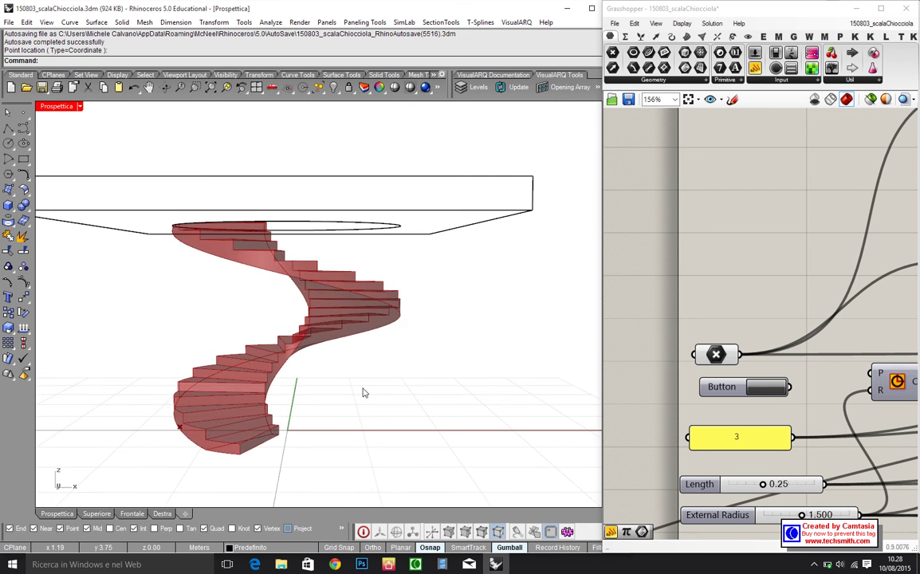
Regenerate the stair as solid pink meshes with the Grasshopper Button and inspect it from several angles
{"action": "left_click", "coordinate": [764, 388]}
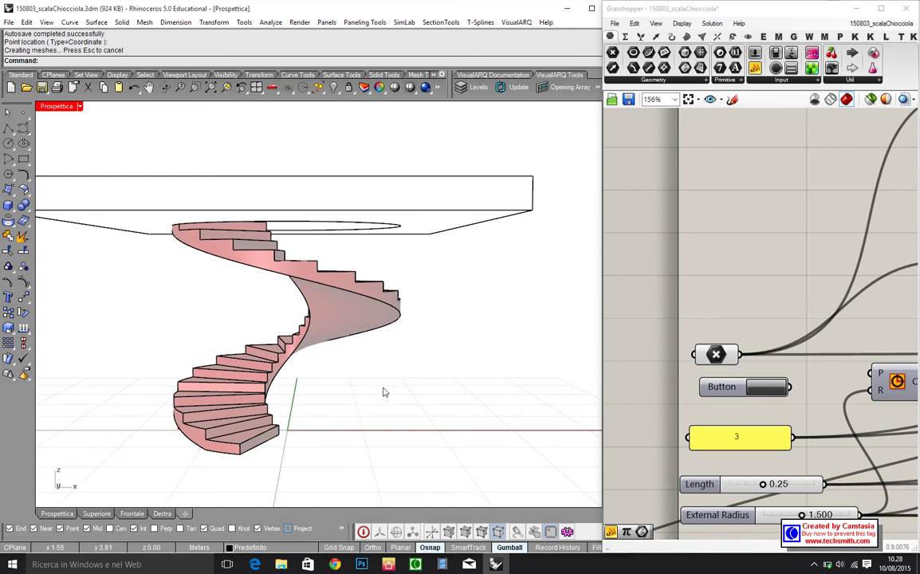
{"action": "right_click_drag", "start_coordinate": [382, 390], "coordinate": [351, 240]}
{"action": "right_click_drag", "start_coordinate": [252, 367], "coordinate": [247, 224]}
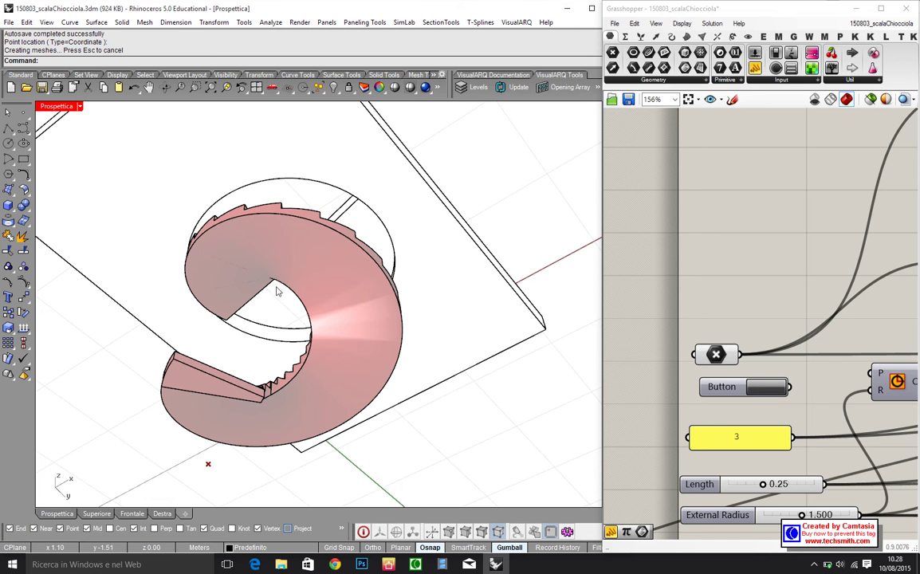
{"action": "right_click_drag", "start_coordinate": [383, 319], "coordinate": [381, 267]}
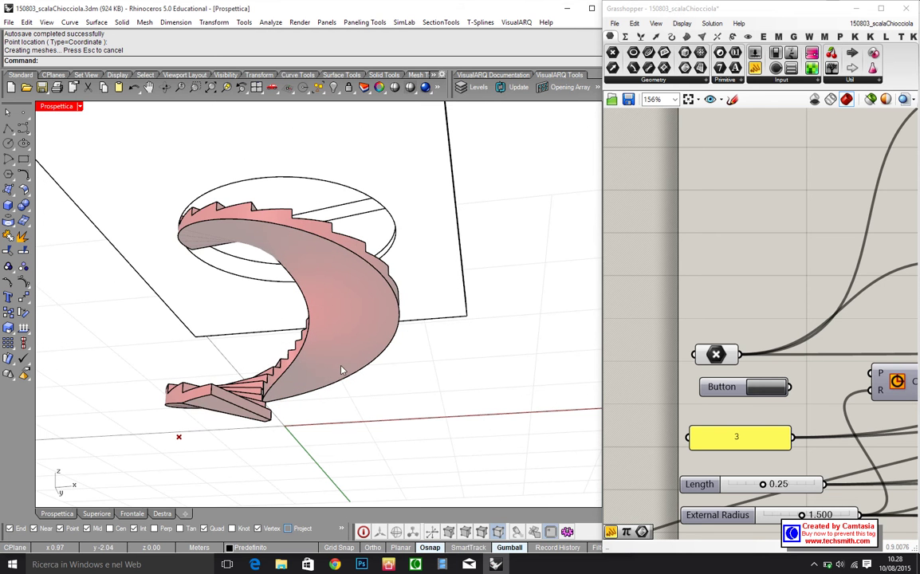
{"action": "right_click_drag", "start_coordinate": [339, 371], "coordinate": [326, 397]}
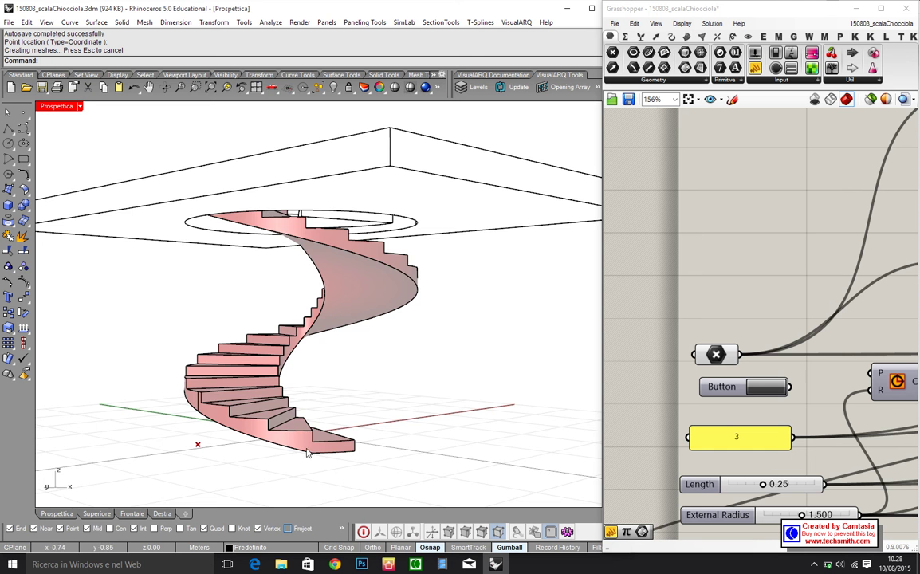
{"action": "right_click_drag", "start_coordinate": [345, 376], "coordinate": [289, 396]}
{"action": "scroll", "coordinate": [239, 403], "scroll_direction": "up", "scroll_amount": 5}
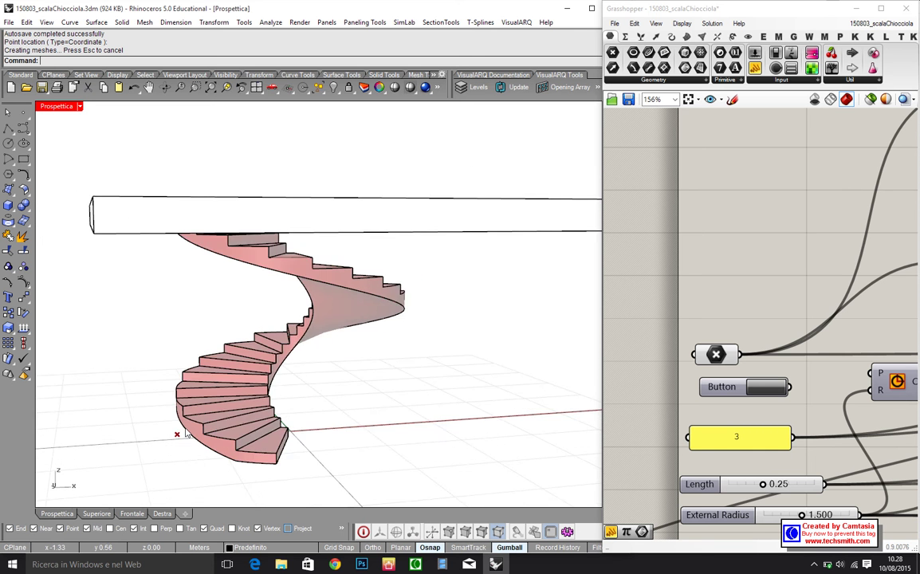
{"action": "right_click_drag", "start_coordinate": [157, 373], "coordinate": [303, 404]}
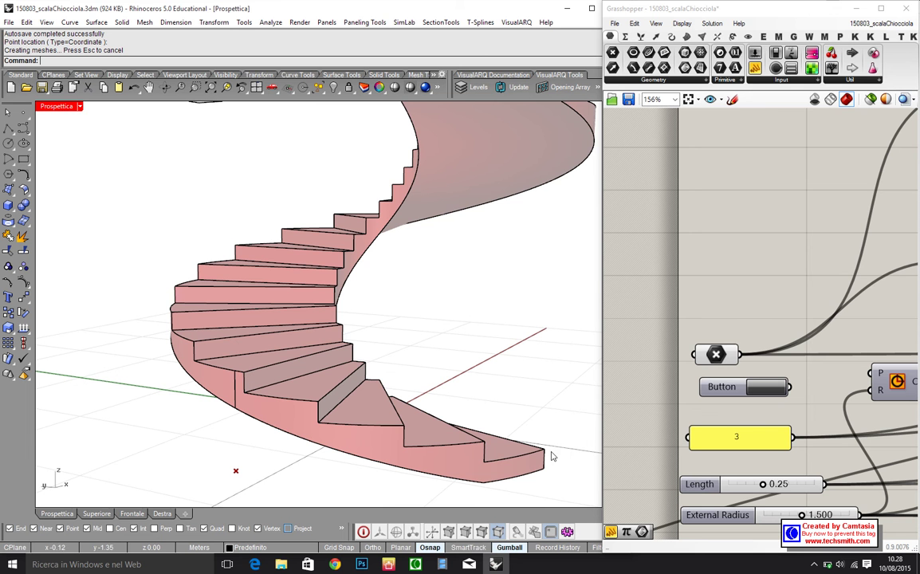
{"action": "right_click_drag", "start_coordinate": [255, 374], "coordinate": [159, 295]}
{"action": "right_click_drag", "start_coordinate": [347, 363], "coordinate": [385, 338]}
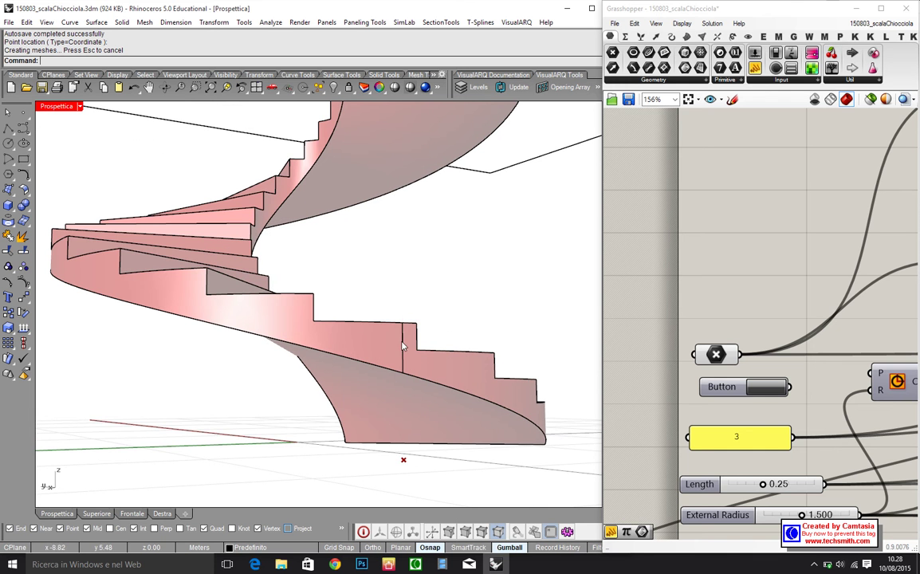
{"action": "scroll", "coordinate": [404, 369], "scroll_direction": "down", "scroll_amount": 5}
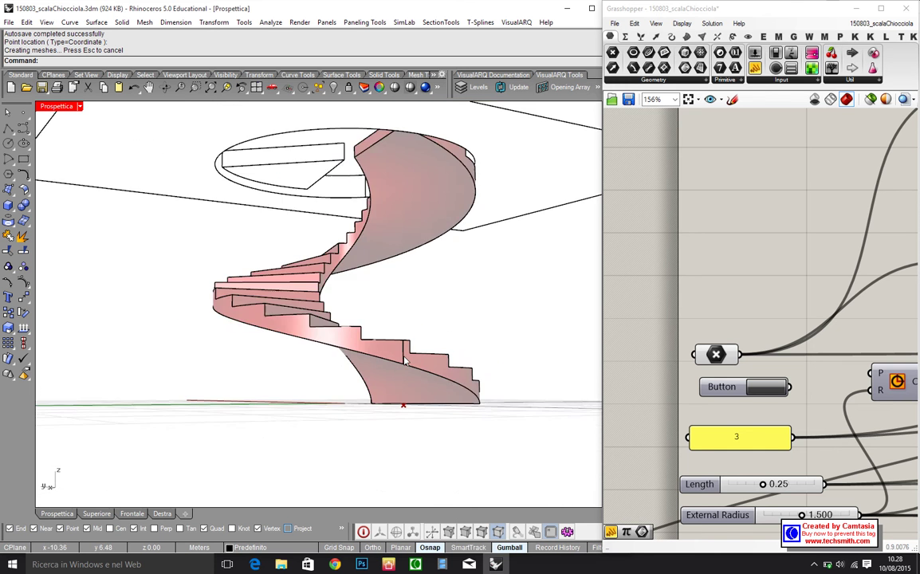
{"action": "right_click_drag", "start_coordinate": [404, 369], "coordinate": [254, 357]}
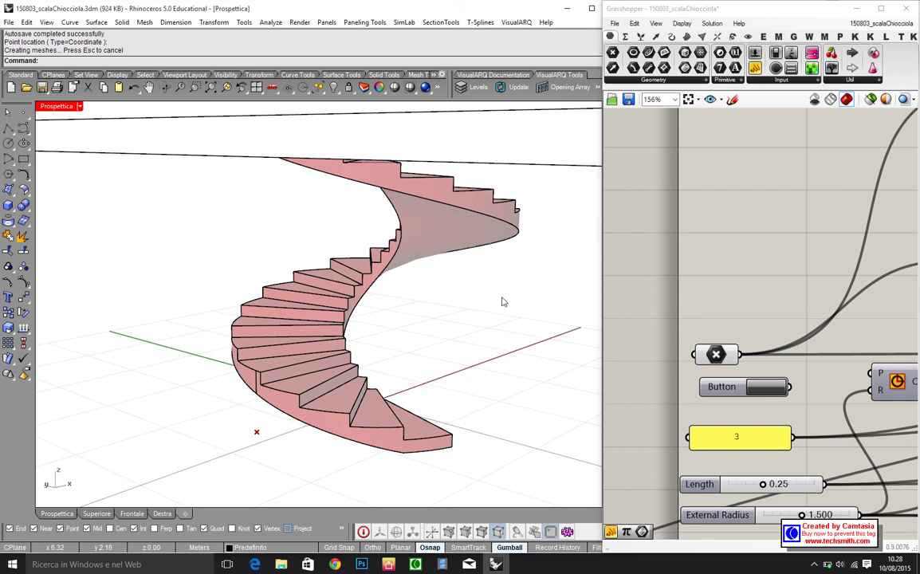
{"action": "right_click_drag", "start_coordinate": [501, 302], "coordinate": [375, 308]}
{"action": "right_click_drag", "start_coordinate": [453, 323], "coordinate": [435, 312]}
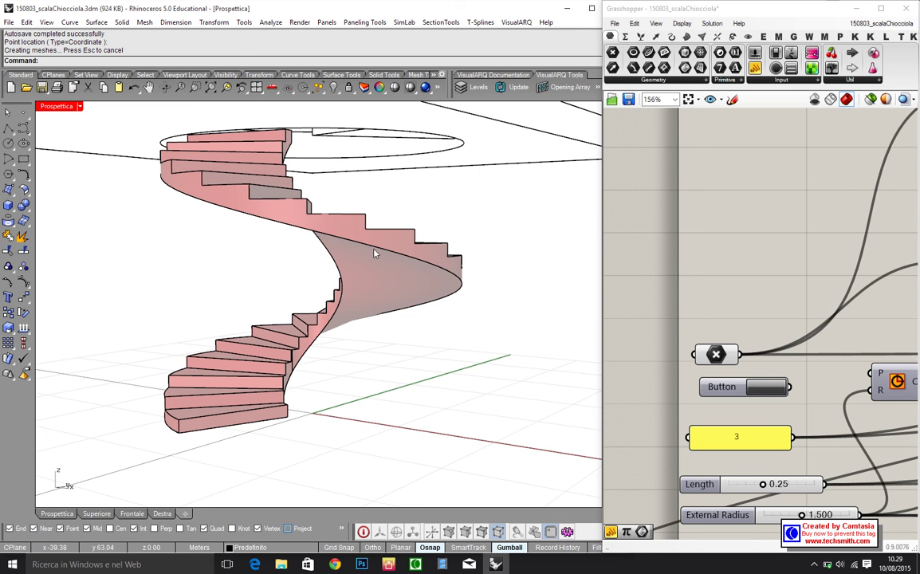
{"action": "right_click_drag", "start_coordinate": [445, 267], "coordinate": [548, 254]}
{"action": "scroll", "coordinate": [290, 366], "scroll_direction": "up", "scroll_amount": 5}
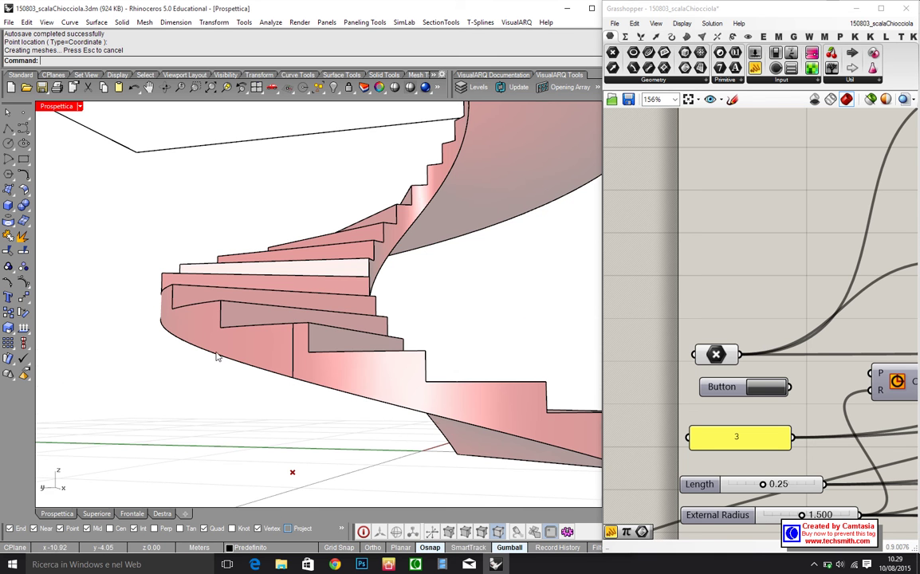
{"action": "scroll", "coordinate": [218, 356], "scroll_direction": "down", "scroll_amount": 5}
{"action": "right_click_drag", "start_coordinate": [172, 264], "coordinate": [312, 267]}
{"action": "right_click_drag", "start_coordinate": [133, 227], "coordinate": [203, 240]}
{"action": "scroll", "coordinate": [260, 258], "scroll_direction": "down", "scroll_amount": 5}
{"action": "scroll", "coordinate": [237, 243], "scroll_direction": "up", "scroll_amount": 3}
{"action": "scroll", "coordinate": [202, 239], "scroll_direction": "up", "scroll_amount": 5}
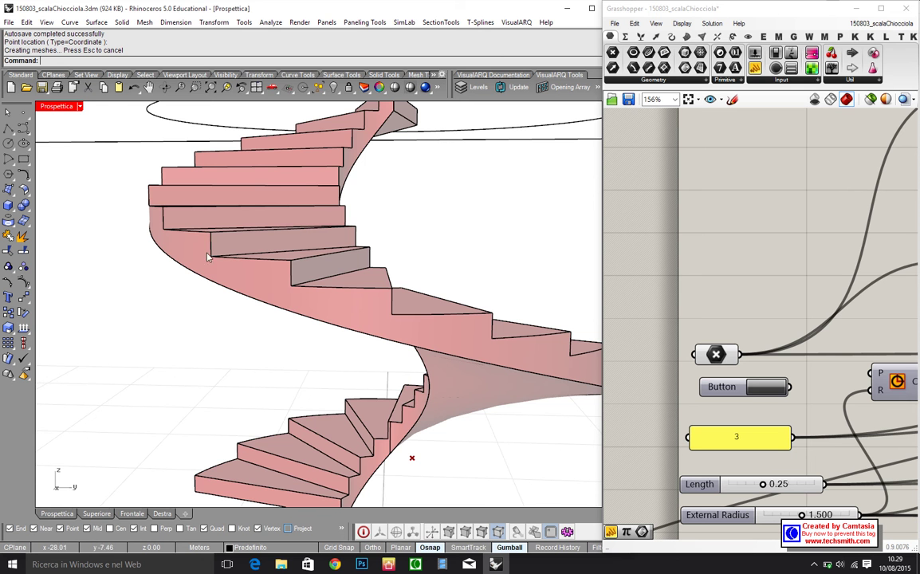
{"action": "scroll", "coordinate": [240, 230], "scroll_direction": "up", "scroll_amount": 5}
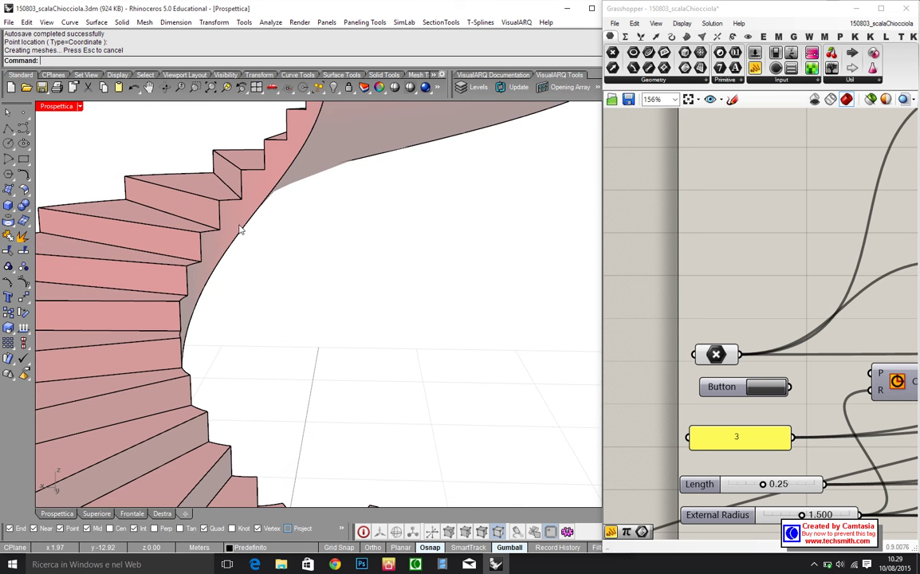
{"action": "scroll", "coordinate": [230, 241], "scroll_direction": "down", "scroll_amount": 10}
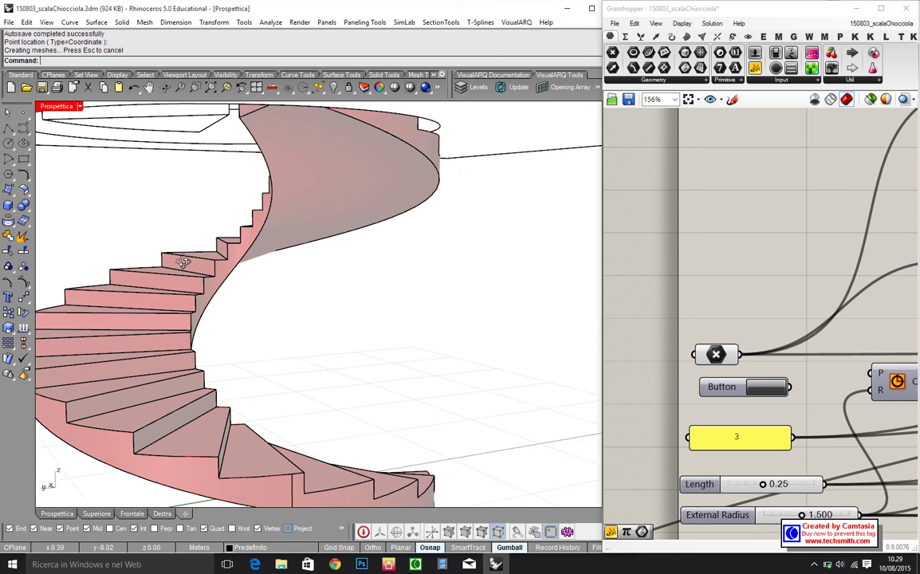
{"action": "right_click_drag", "start_coordinate": [65, 276], "coordinate": [440, 241]}
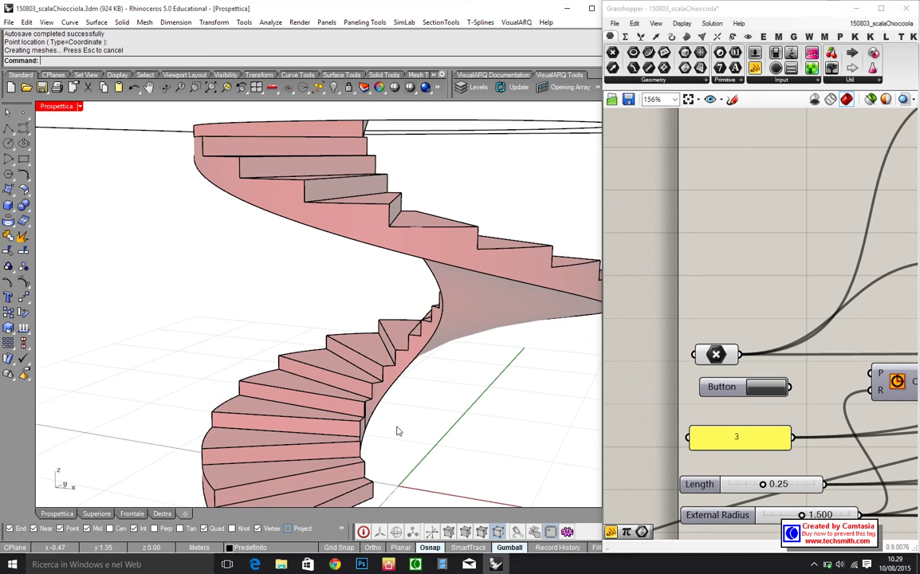
{"action": "scroll", "coordinate": [382, 445], "scroll_direction": "up", "scroll_amount": 3}
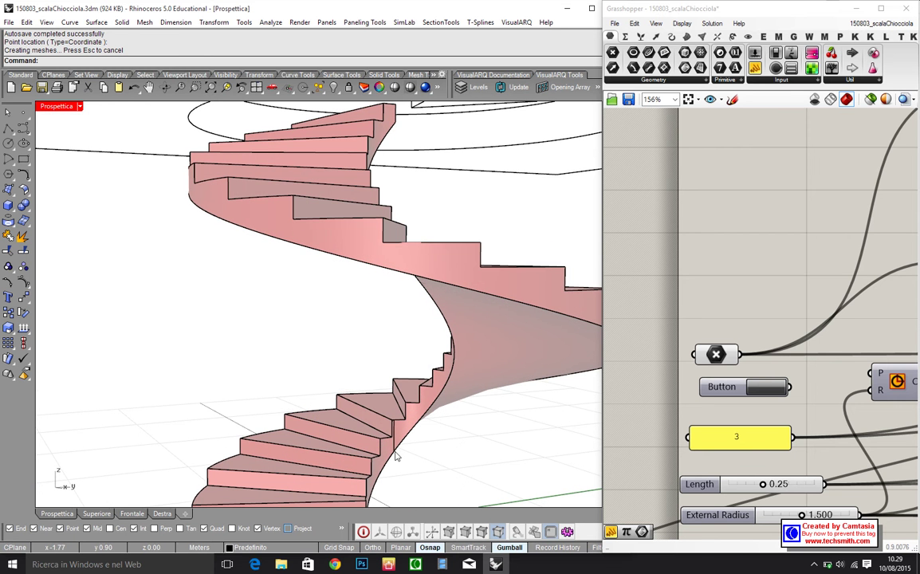
{"action": "scroll", "coordinate": [366, 411], "scroll_direction": "up", "scroll_amount": 5}
{"action": "scroll", "coordinate": [386, 440], "scroll_direction": "down", "scroll_amount": 2}
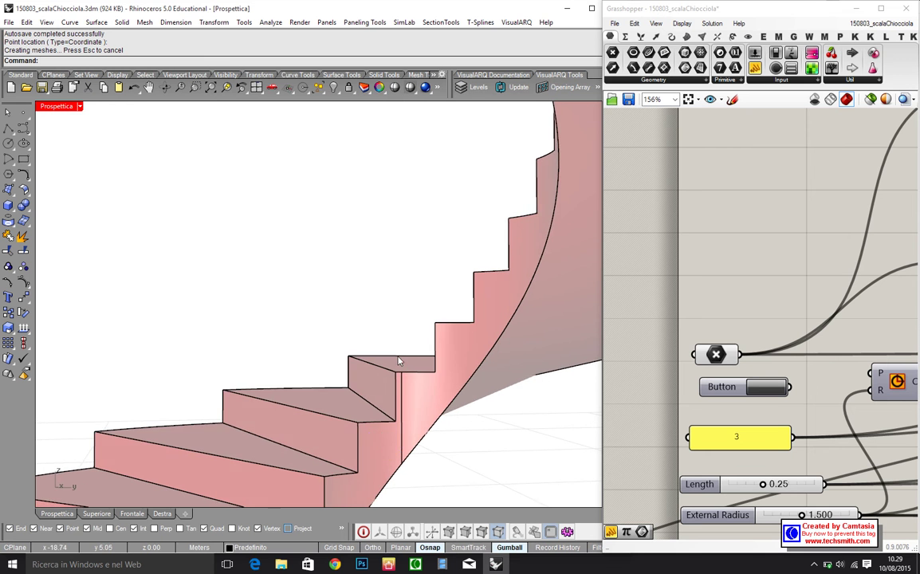
{"action": "scroll", "coordinate": [409, 411], "scroll_direction": "down", "scroll_amount": 5}
{"action": "right_click_drag", "start_coordinate": [409, 397], "coordinate": [452, 448]}
{"action": "scroll", "coordinate": [407, 427], "scroll_direction": "up", "scroll_amount": 4}
{"action": "scroll", "coordinate": [408, 427], "scroll_direction": "up", "scroll_amount": 3}
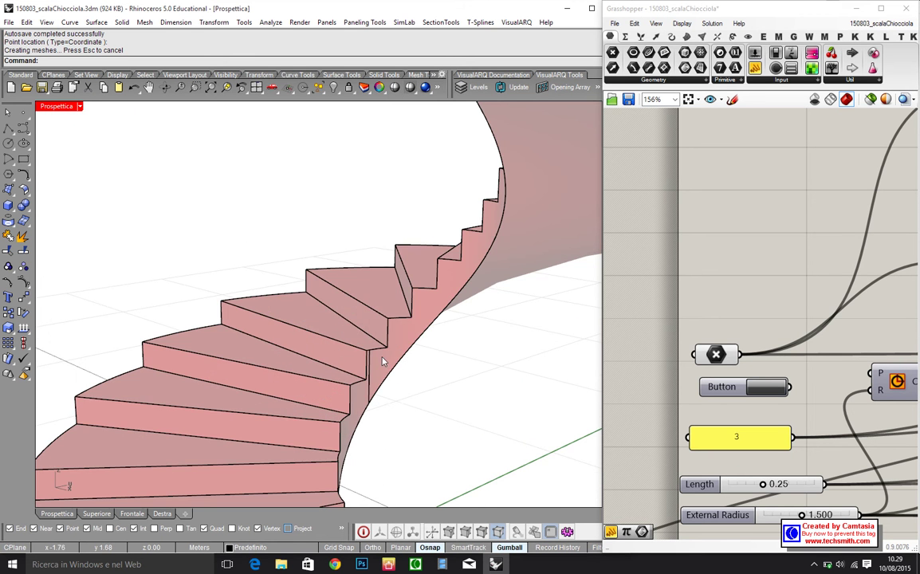
{"action": "scroll", "coordinate": [370, 422], "scroll_direction": "down", "scroll_amount": 3}
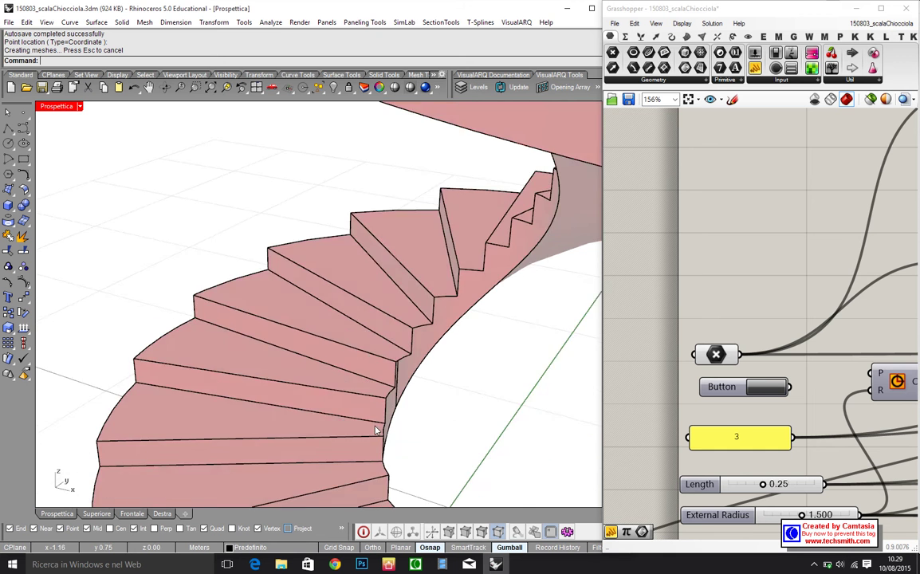
{"action": "right_click_drag", "start_coordinate": [370, 422], "coordinate": [398, 371]}
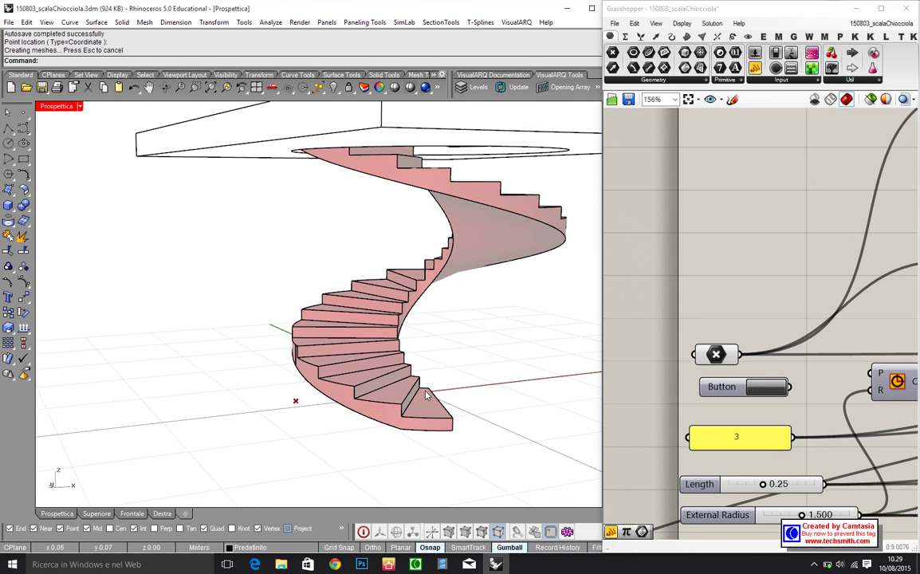
{"action": "scroll", "coordinate": [422, 391], "scroll_direction": "up", "scroll_amount": 4}
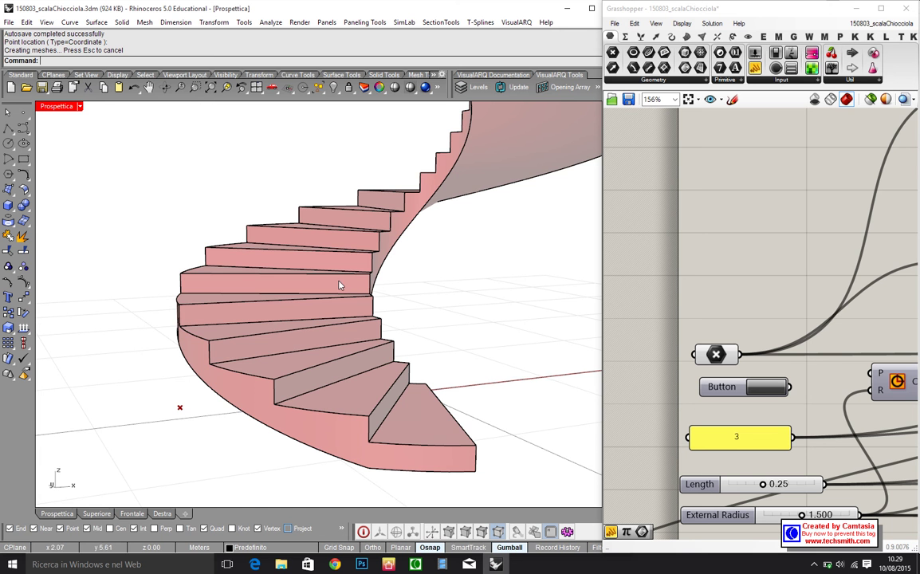
{"action": "right_click_drag", "start_coordinate": [275, 251], "coordinate": [407, 328]}
{"action": "scroll", "coordinate": [408, 329], "scroll_direction": "down", "scroll_amount": 5}
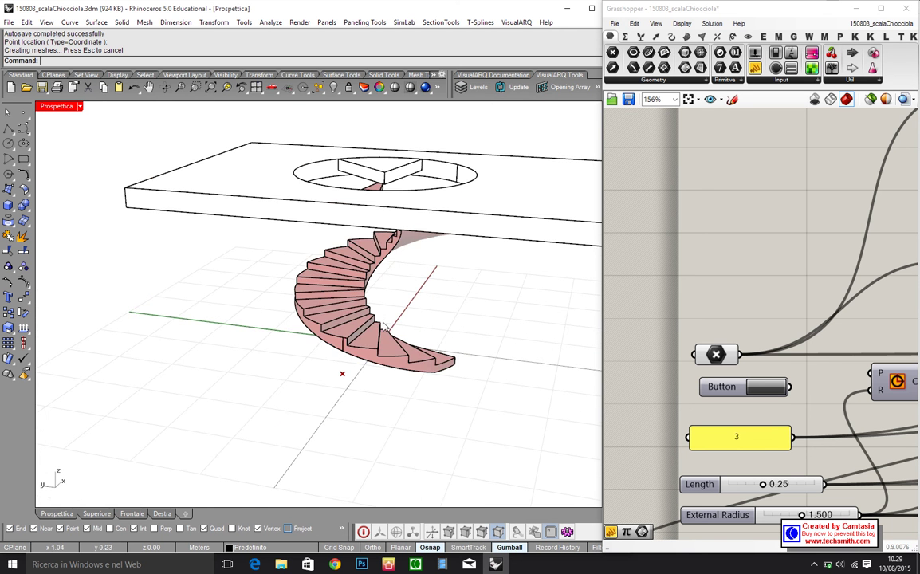
Frame the slab's circular opening and pan to the Point input and radius sliders (1.500, 0.300)
{"action": "right_click_drag", "start_coordinate": [429, 211], "coordinate": [246, 189]}
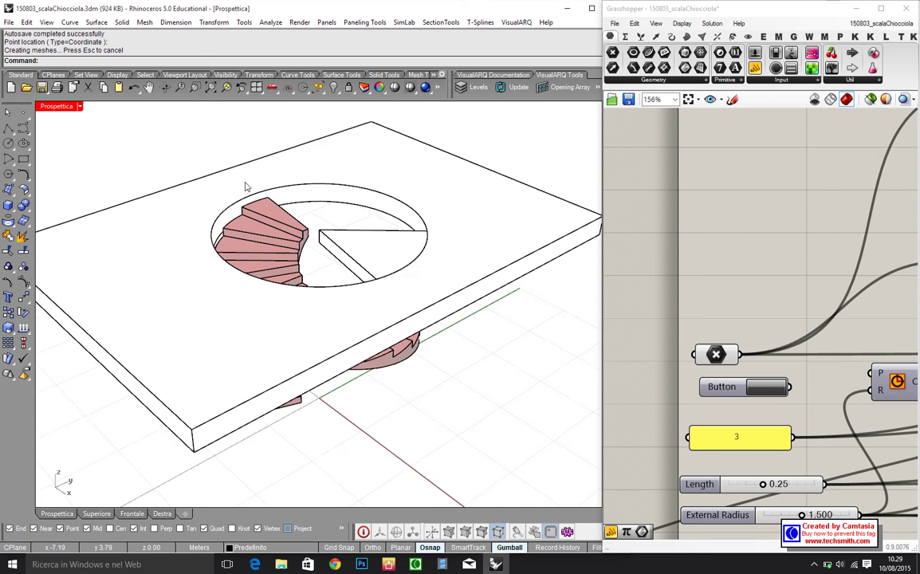
{"action": "scroll", "coordinate": [240, 201], "scroll_direction": "up", "scroll_amount": 3}
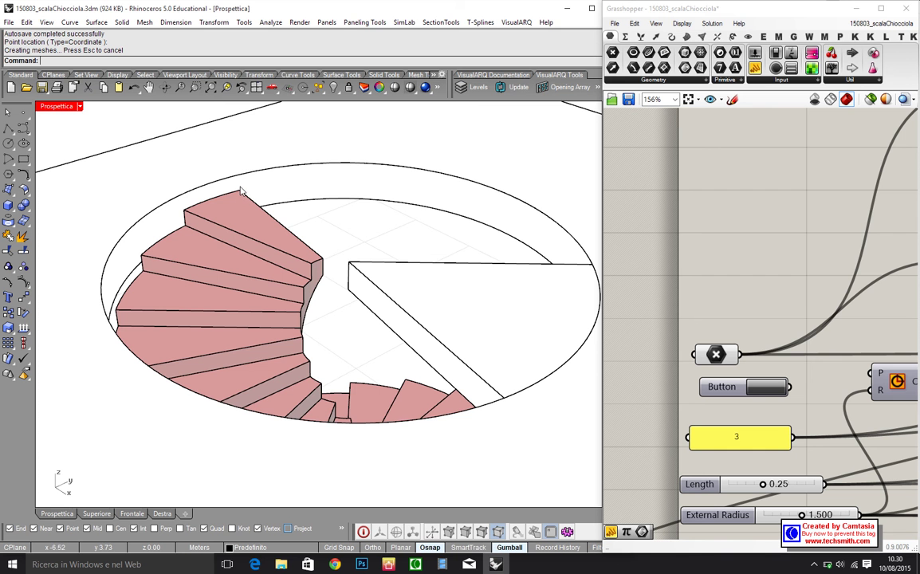
{"action": "scroll", "coordinate": [230, 249], "scroll_direction": "down", "scroll_amount": 6}
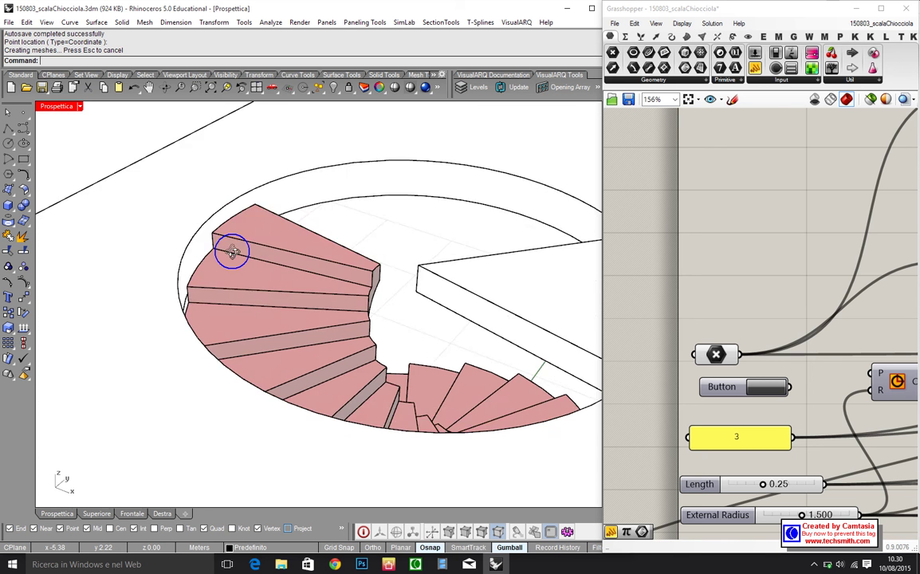
{"action": "right_click_drag", "start_coordinate": [220, 277], "coordinate": [342, 280]}
{"action": "scroll", "coordinate": [342, 280], "scroll_direction": "up", "scroll_amount": 5}
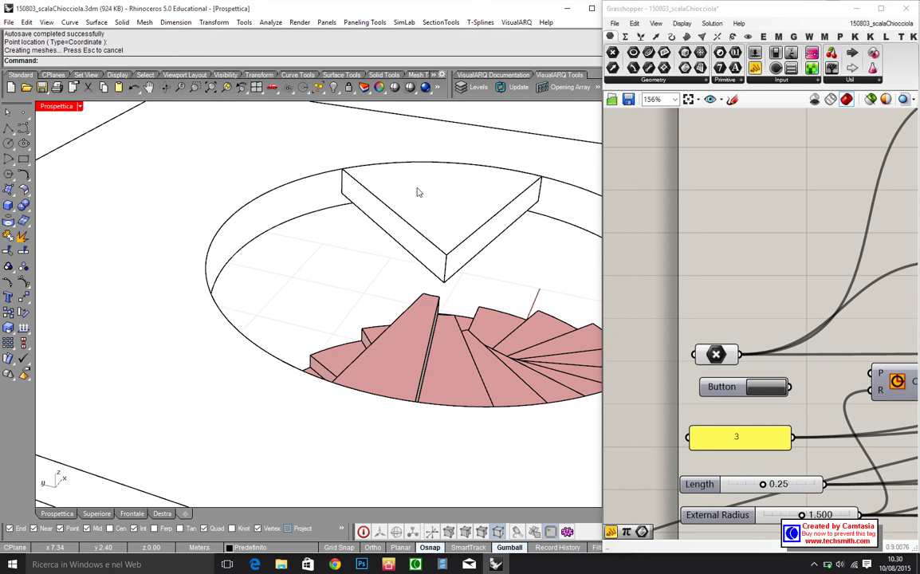
{"action": "scroll", "coordinate": [381, 288], "scroll_direction": "down", "scroll_amount": 6}
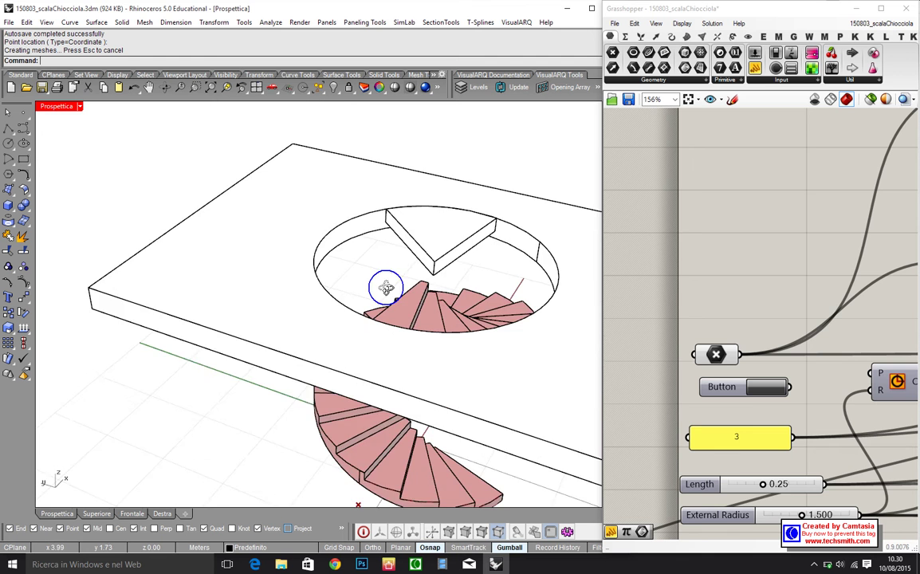
{"action": "right_click_drag", "start_coordinate": [733, 351], "coordinate": [715, 271]}
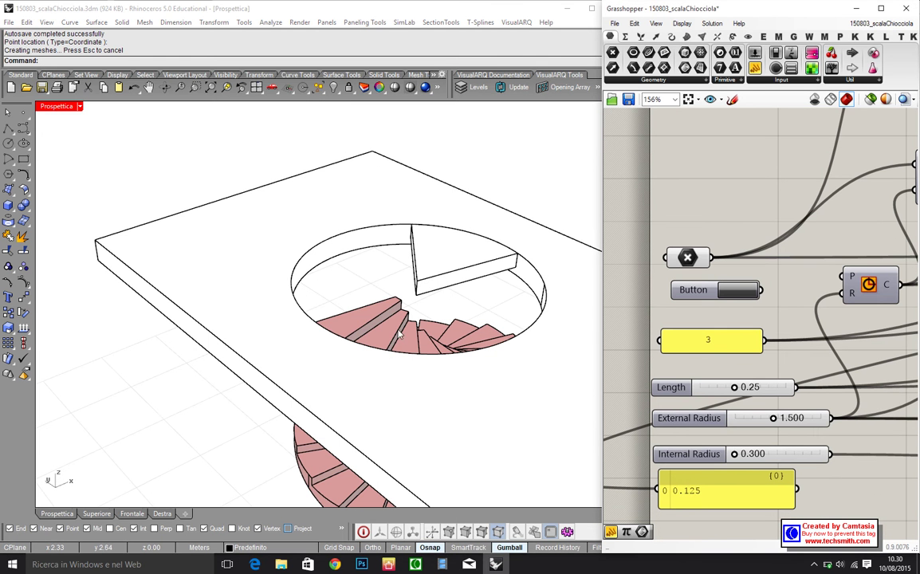
Set the stair's Point parameter to a point snapped where the landing meets the opening edge
{"action": "right_click", "coordinate": [687, 257]}
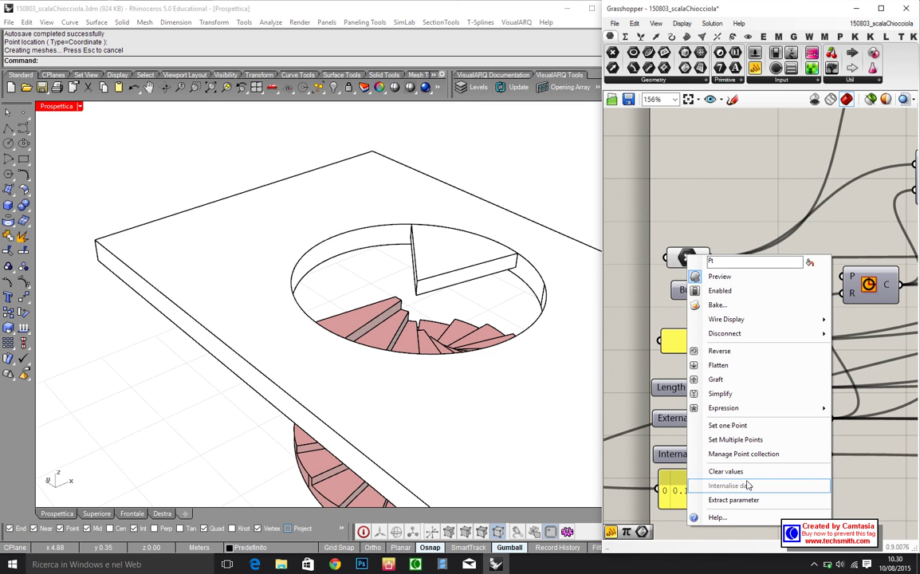
{"action": "left_click", "coordinate": [728, 426]}
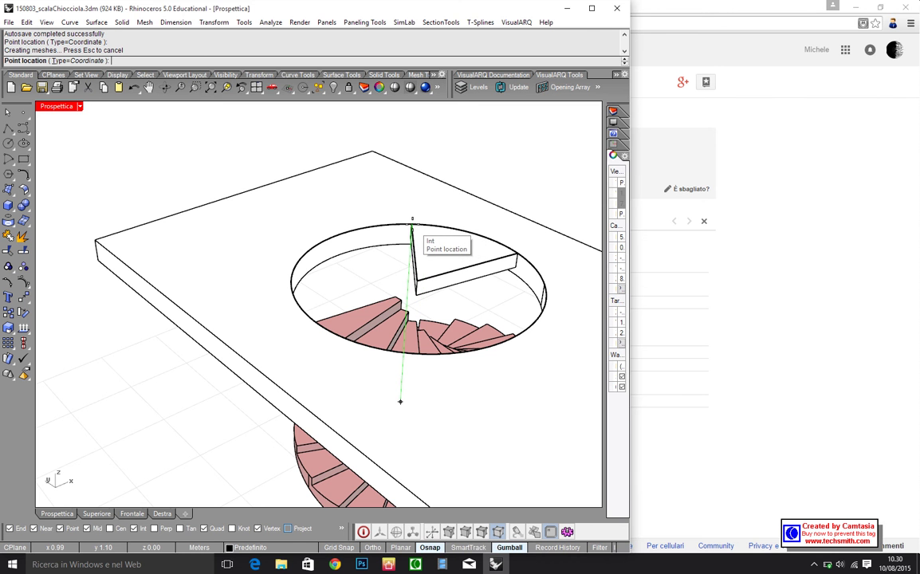
{"action": "left_click", "coordinate": [412, 226]}
Orbit to a side view of the staircase and select the old stair polysurface
{"action": "right_click_drag", "start_coordinate": [413, 227], "coordinate": [452, 318]}
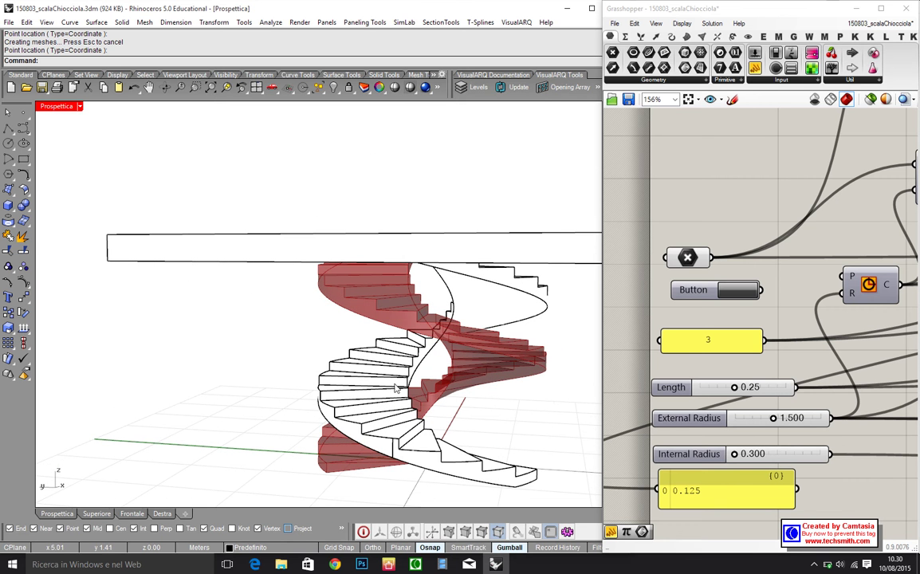
{"action": "right_click_drag", "start_coordinate": [531, 365], "coordinate": [355, 267]}
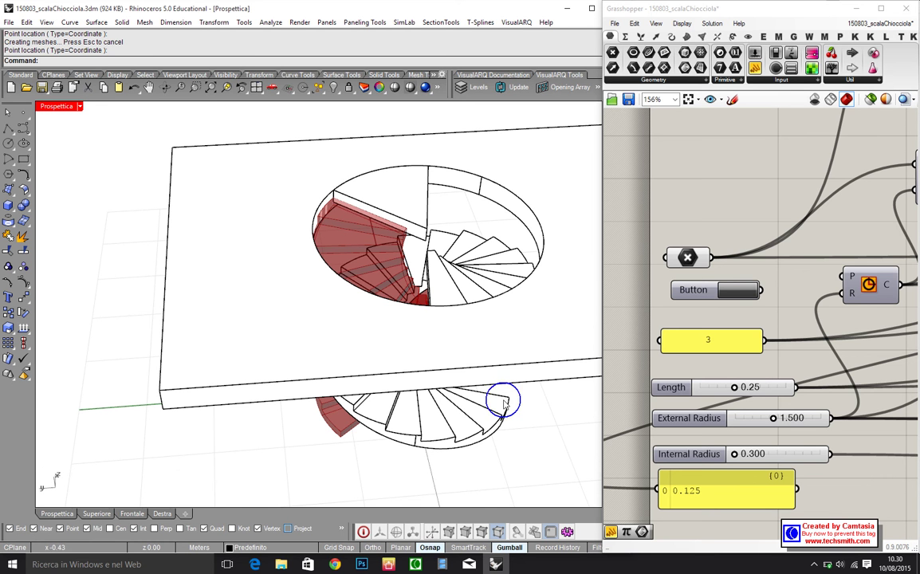
{"action": "right_click_drag", "start_coordinate": [499, 395], "coordinate": [444, 301]}
{"action": "left_click", "coordinate": [467, 265]}
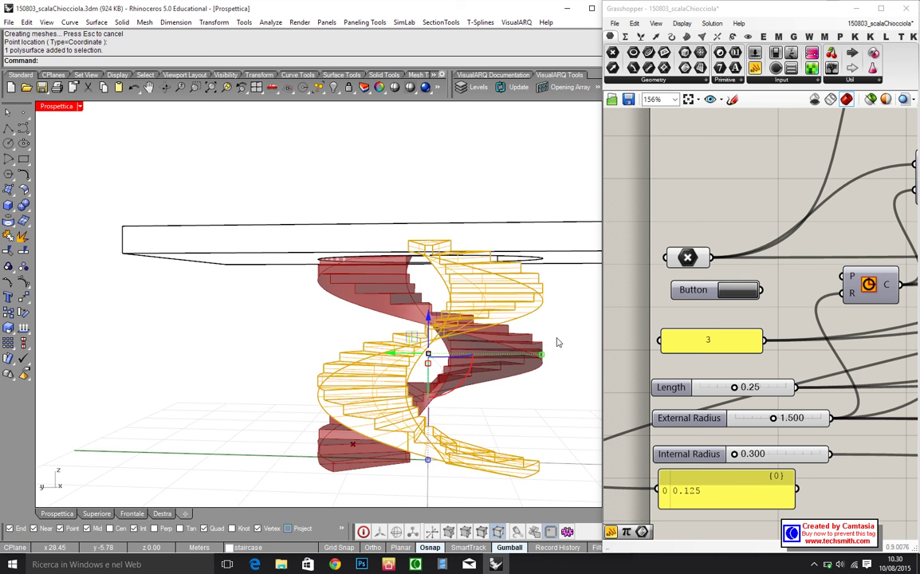
Delete the old staircase and orbit around the remaining stair preview
{"action": "key", "text": "Delete"}
{"action": "right_click_drag", "start_coordinate": [554, 341], "coordinate": [380, 295]}
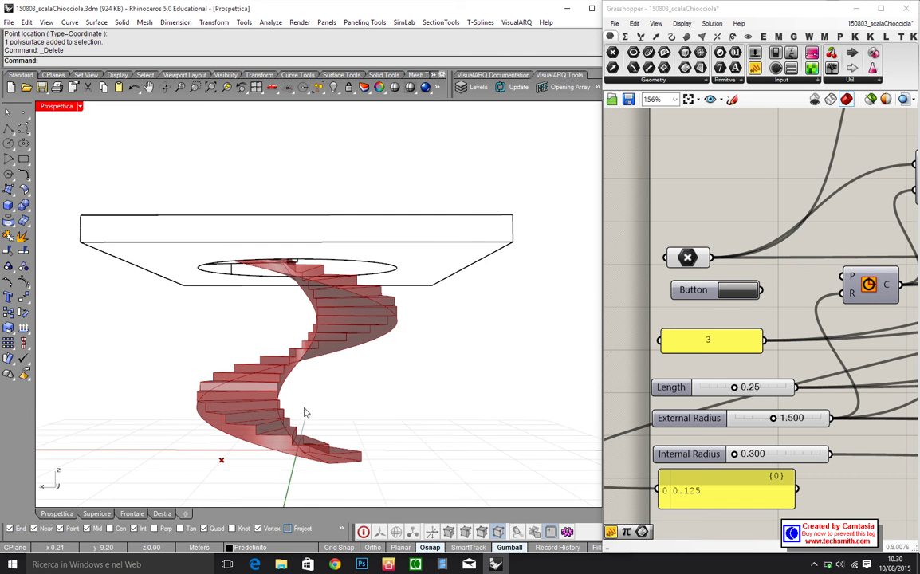
{"action": "scroll", "coordinate": [318, 402], "scroll_direction": "up", "scroll_amount": 4}
{"action": "right_click_drag", "start_coordinate": [338, 444], "coordinate": [388, 419]}
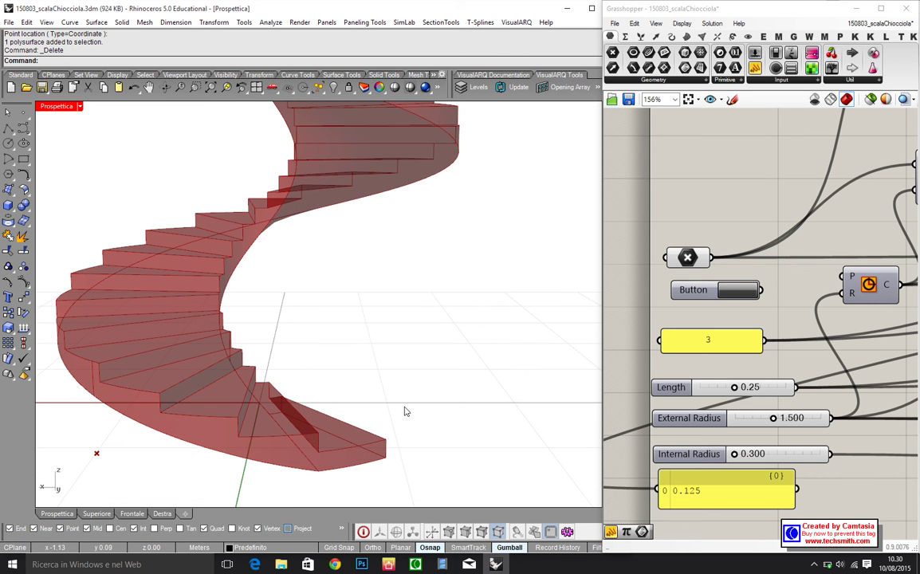
{"action": "scroll", "coordinate": [332, 383], "scroll_direction": "down", "scroll_amount": 5}
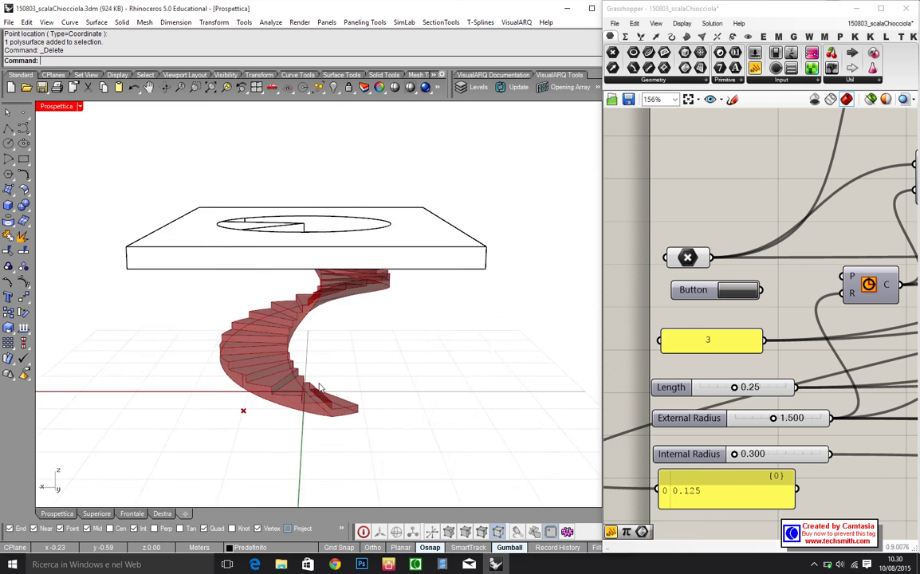
{"action": "scroll", "coordinate": [322, 302], "scroll_direction": "up", "scroll_amount": 5}
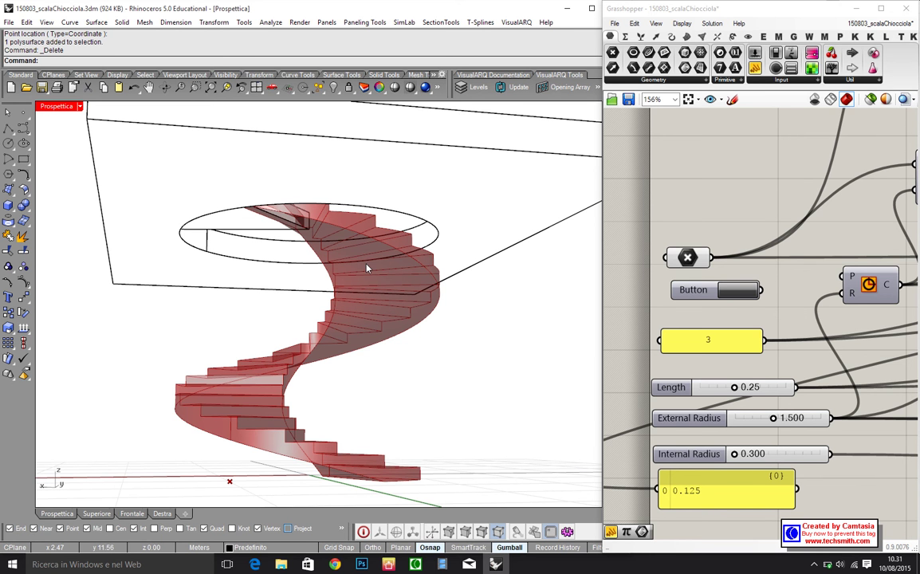
{"action": "right_click_drag", "start_coordinate": [290, 264], "coordinate": [478, 254]}
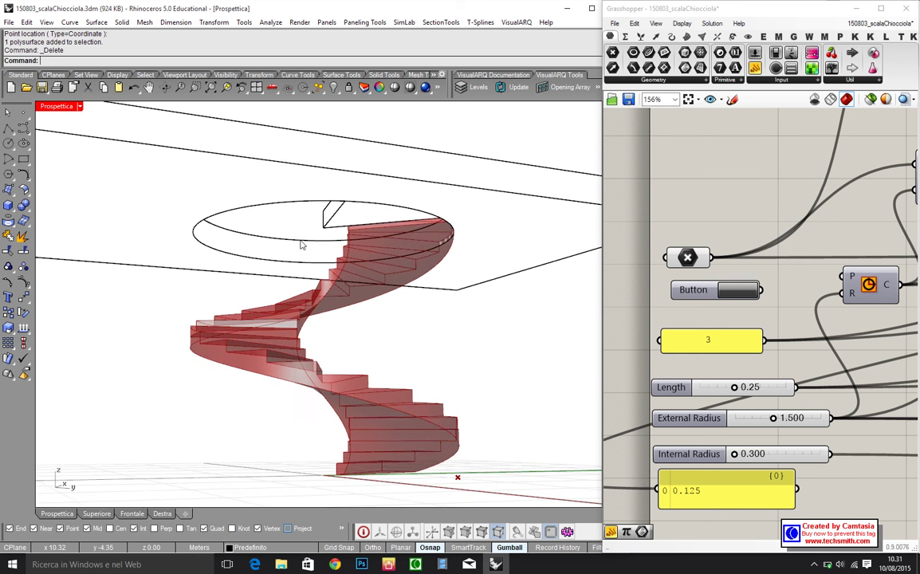
{"action": "scroll", "coordinate": [343, 292], "scroll_direction": "down", "scroll_amount": 3}
{"action": "right_click_drag", "start_coordinate": [338, 289], "coordinate": [405, 245]}
Check the preview up into the slab opening and regenerate the stair as solid geometry
{"action": "scroll", "coordinate": [405, 245], "scroll_direction": "up", "scroll_amount": 3}
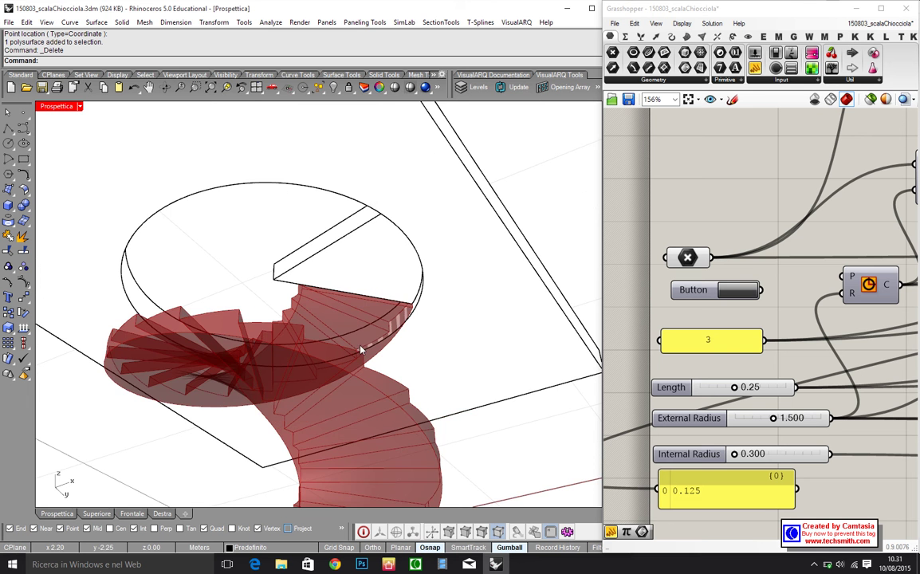
{"action": "right_click_drag", "start_coordinate": [357, 339], "coordinate": [385, 296]}
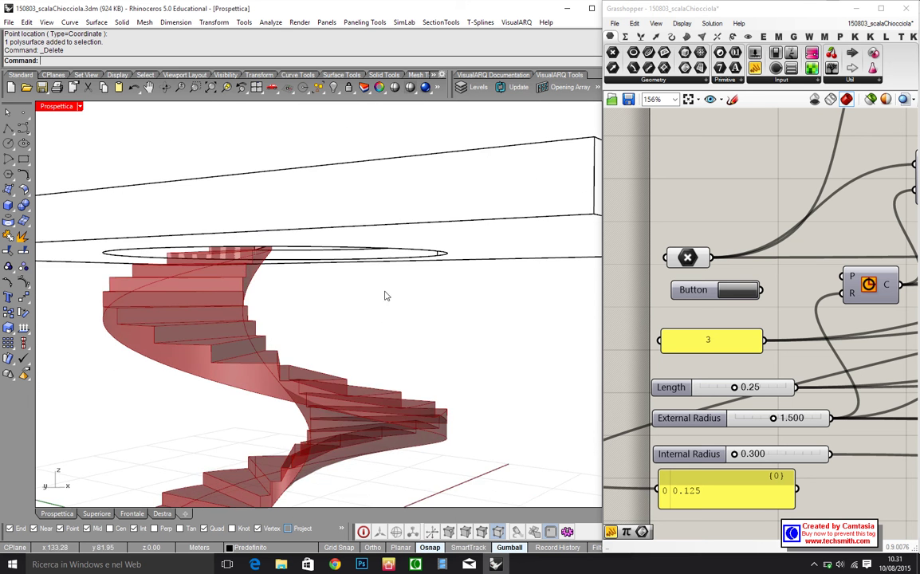
{"action": "right_click_drag", "start_coordinate": [407, 366], "coordinate": [335, 279]}
{"action": "scroll", "coordinate": [335, 279], "scroll_direction": "up", "scroll_amount": 3}
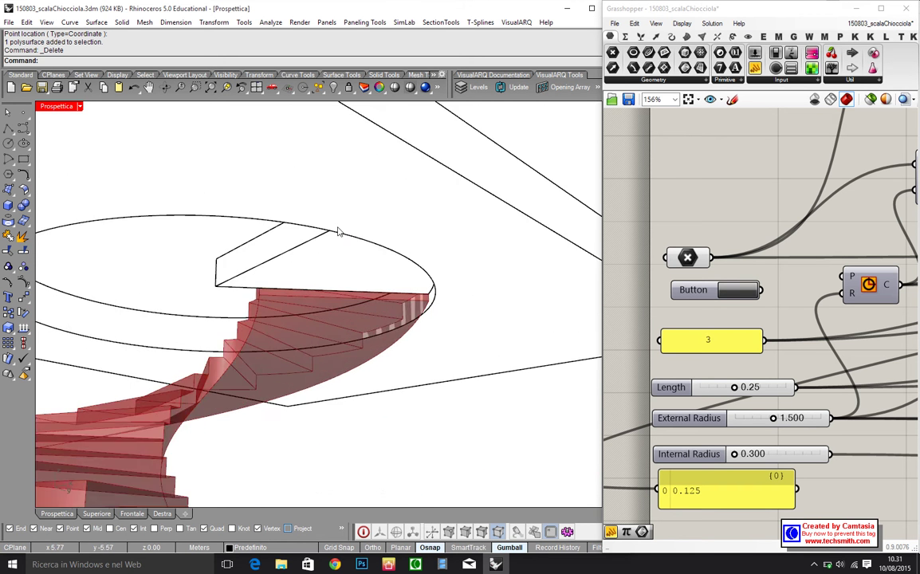
{"action": "scroll", "coordinate": [338, 232], "scroll_direction": "down", "scroll_amount": 5}
{"action": "right_click_drag", "start_coordinate": [349, 243], "coordinate": [335, 255]}
{"action": "scroll", "coordinate": [328, 263], "scroll_direction": "up", "scroll_amount": 3}
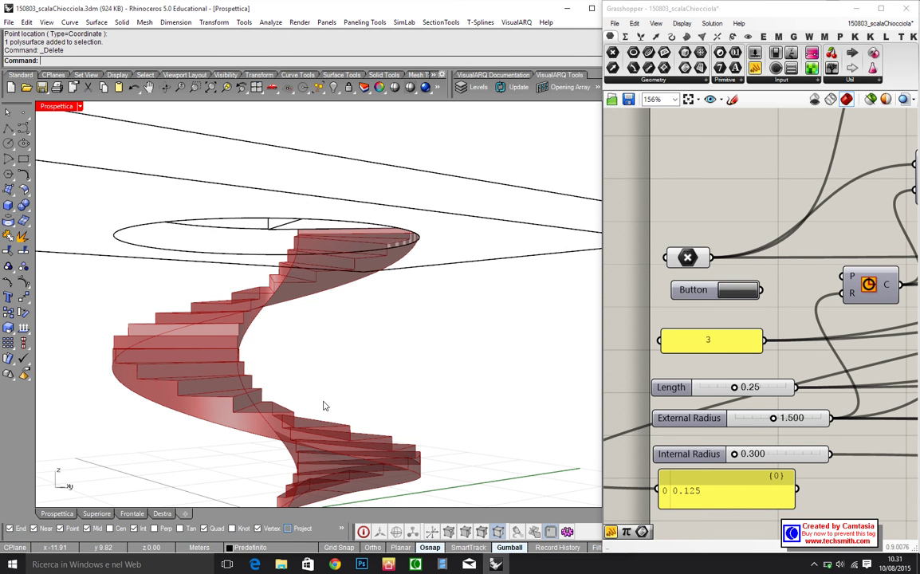
{"action": "right_click_drag", "start_coordinate": [324, 405], "coordinate": [612, 328]}
{"action": "left_click", "coordinate": [748, 289]}
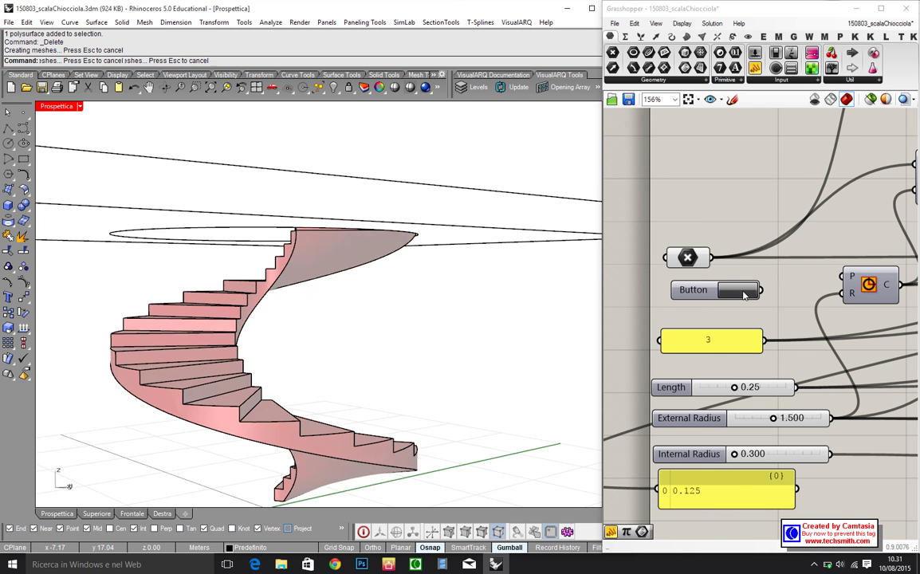
Orbit and zoom around the new pink staircase toward the upper slab
{"action": "right_click_drag", "start_coordinate": [378, 322], "coordinate": [373, 227]}
{"action": "scroll", "coordinate": [359, 268], "scroll_direction": "down", "scroll_amount": 5}
{"action": "scroll", "coordinate": [375, 263], "scroll_direction": "up", "scroll_amount": 3}
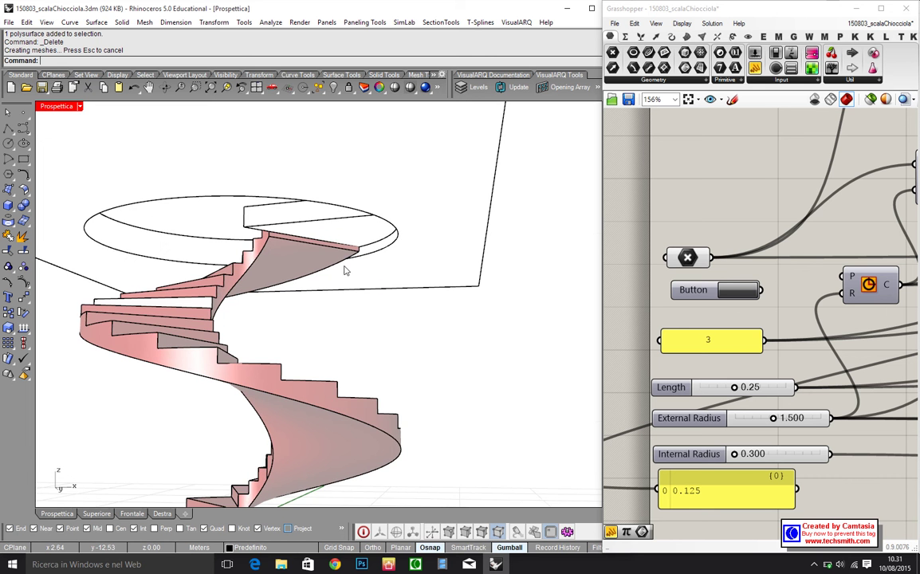
{"action": "right_click_drag", "start_coordinate": [343, 268], "coordinate": [427, 278]}
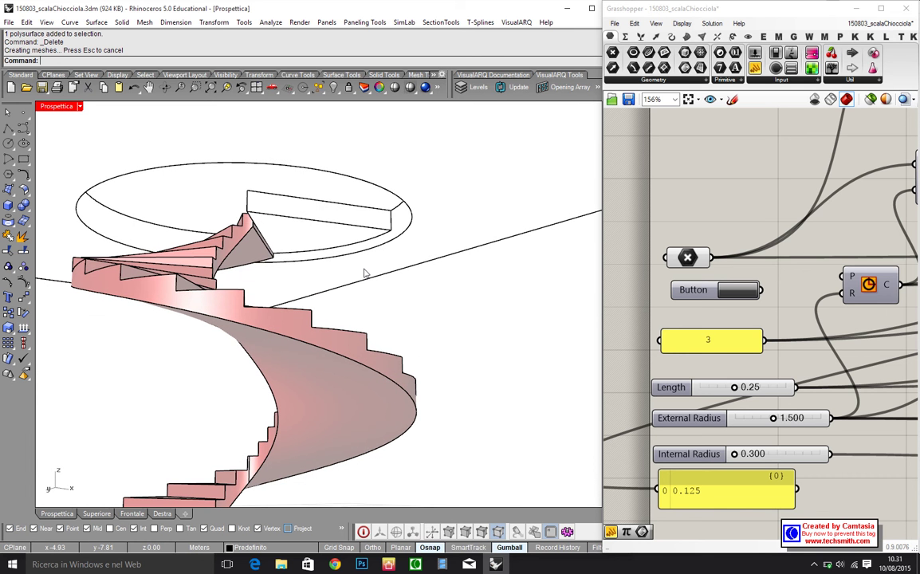
Start a Distance measurement with Dis and snap its first point to a landing step corner
{"action": "type", "text": "Distance"}
{"action": "key", "text": "Return"}
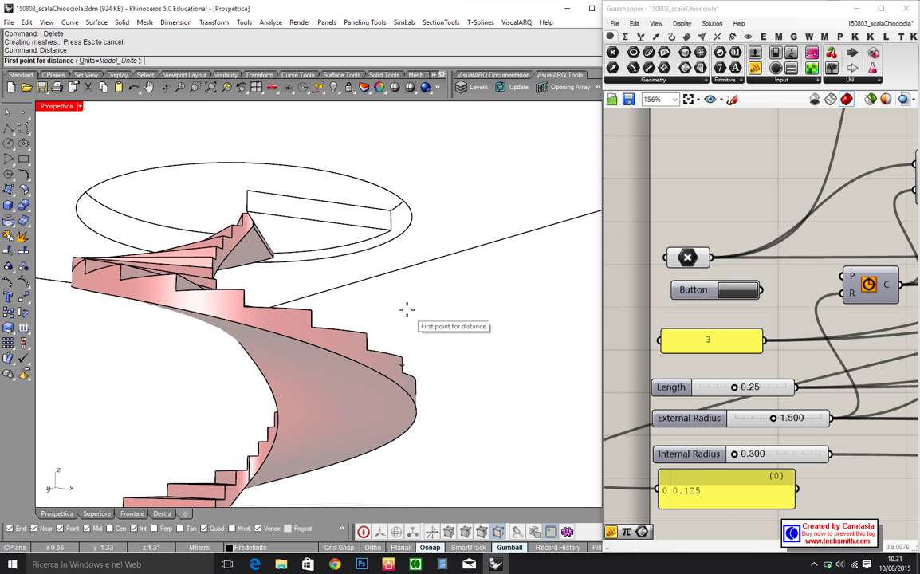
{"action": "left_click", "coordinate": [390, 232]}
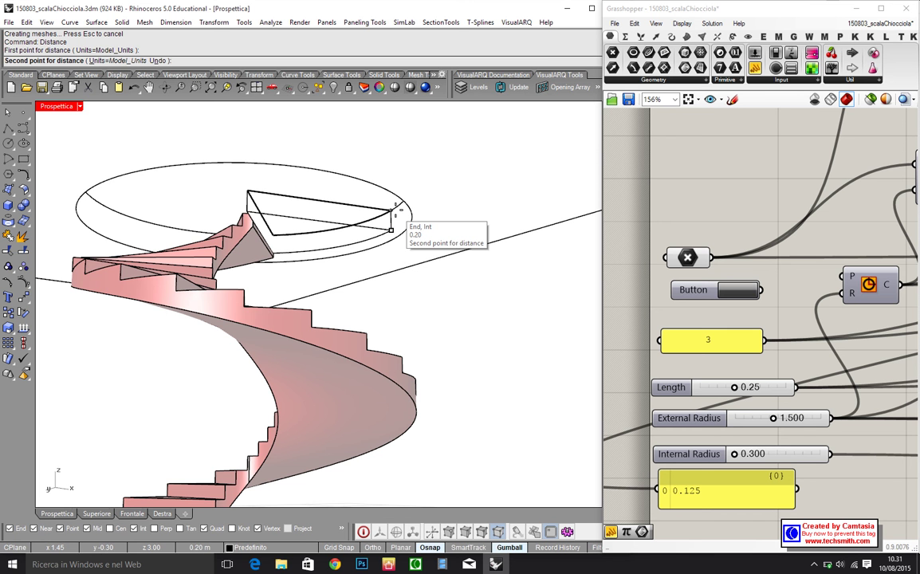
Orbit down the stair, dismiss the low-battery notice, and cancel the roughly 1.80 m measurement
{"action": "right_click_drag", "start_coordinate": [396, 286], "coordinate": [331, 396]}
{"action": "scroll", "coordinate": [335, 406], "scroll_direction": "up", "scroll_amount": 4}
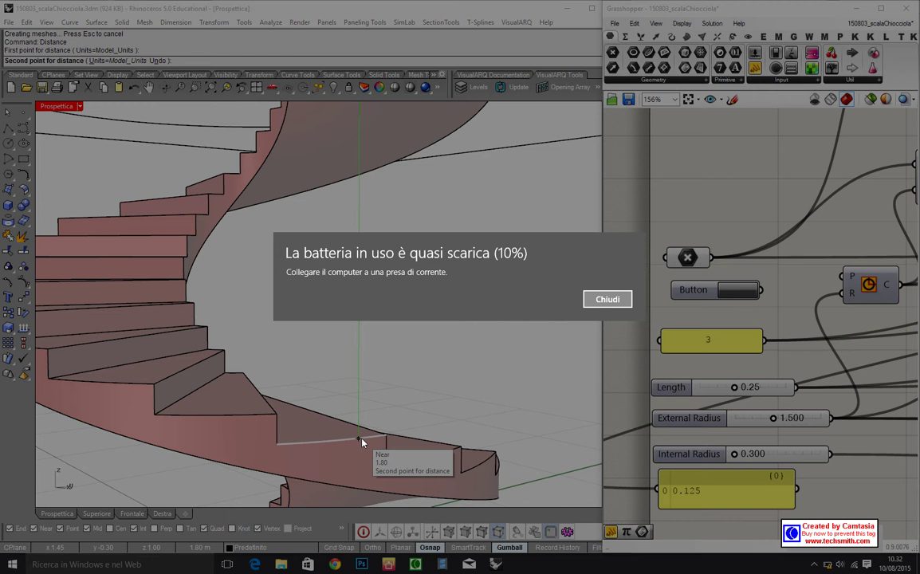
{"action": "left_click", "coordinate": [607, 300]}
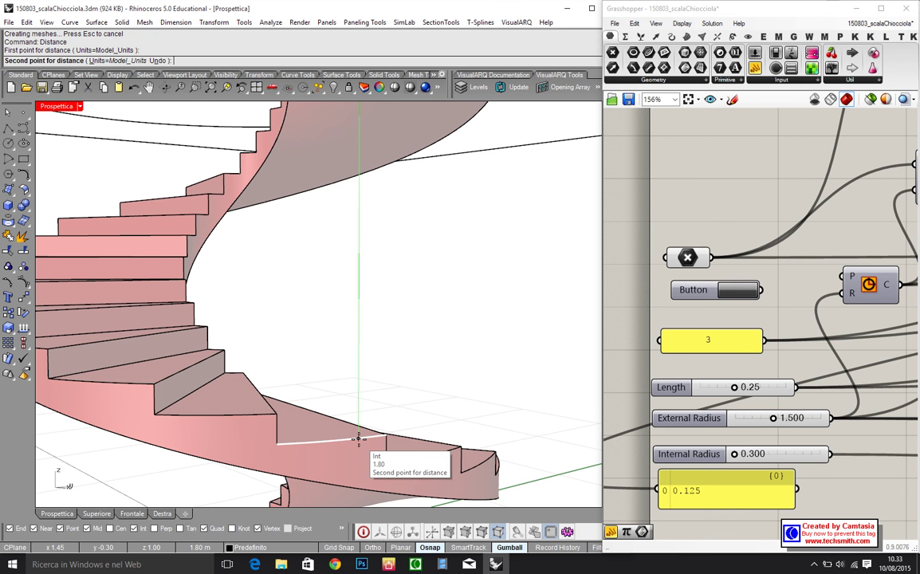
{"action": "scroll", "coordinate": [358, 438], "scroll_direction": "down", "scroll_amount": 4}
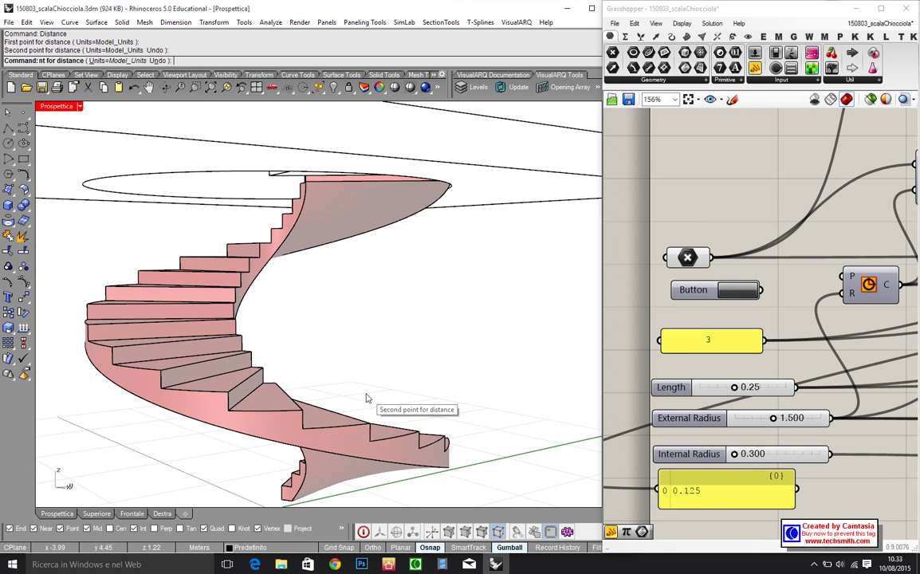
{"action": "key", "text": "Escape"}
Change the yellow panel feeding the division from 2 to 2.3 in Panel Properties
{"action": "right_click_drag", "start_coordinate": [775, 288], "coordinate": [753, 303]}
{"action": "scroll", "coordinate": [753, 303], "scroll_direction": "down", "scroll_amount": 6}
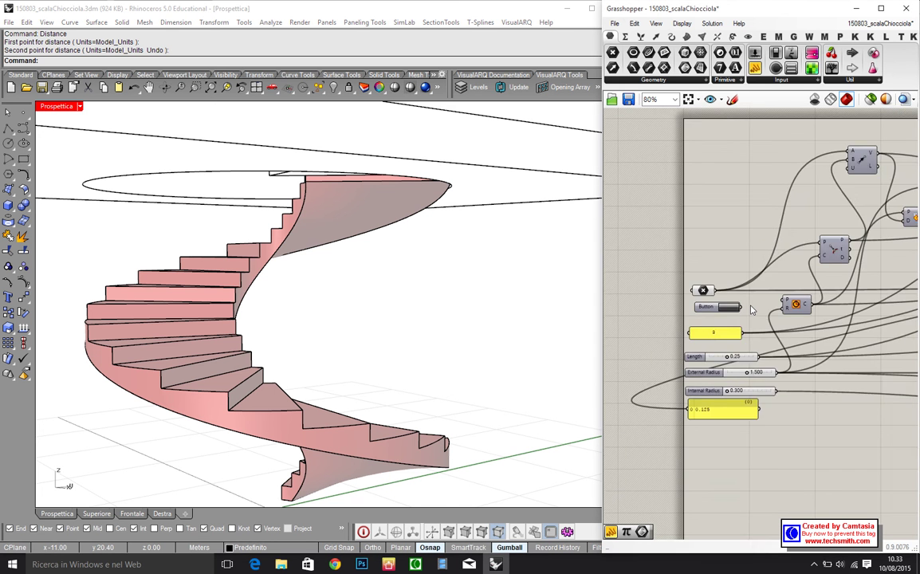
{"action": "scroll", "coordinate": [753, 231], "scroll_direction": "up", "scroll_amount": 6}
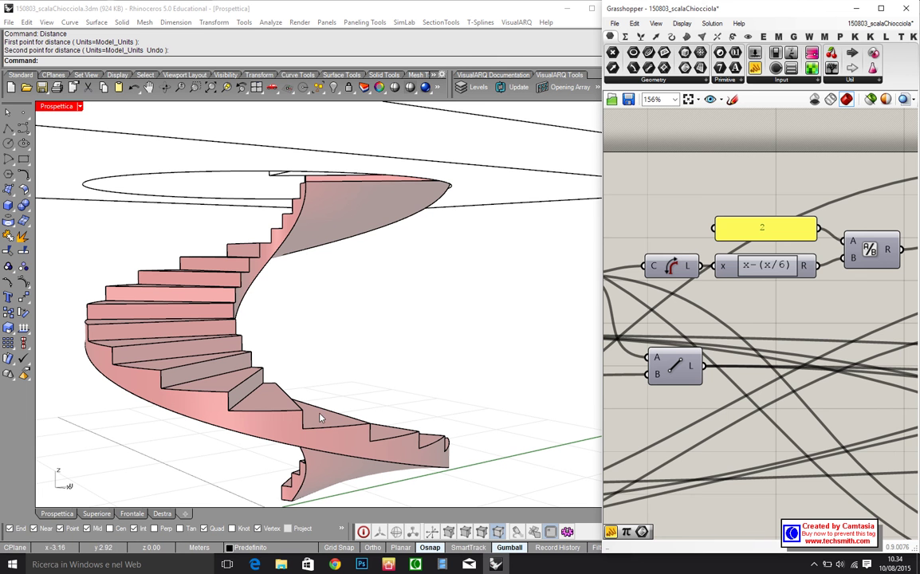
{"action": "left_click", "coordinate": [769, 233]}
{"action": "double_click", "coordinate": [764, 231]}
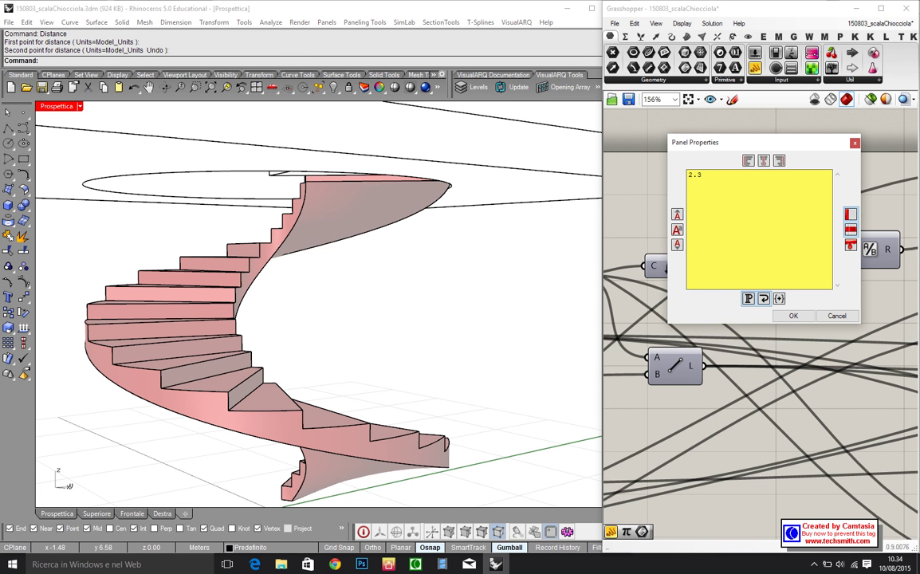
{"action": "left_click", "coordinate": [795, 317]}
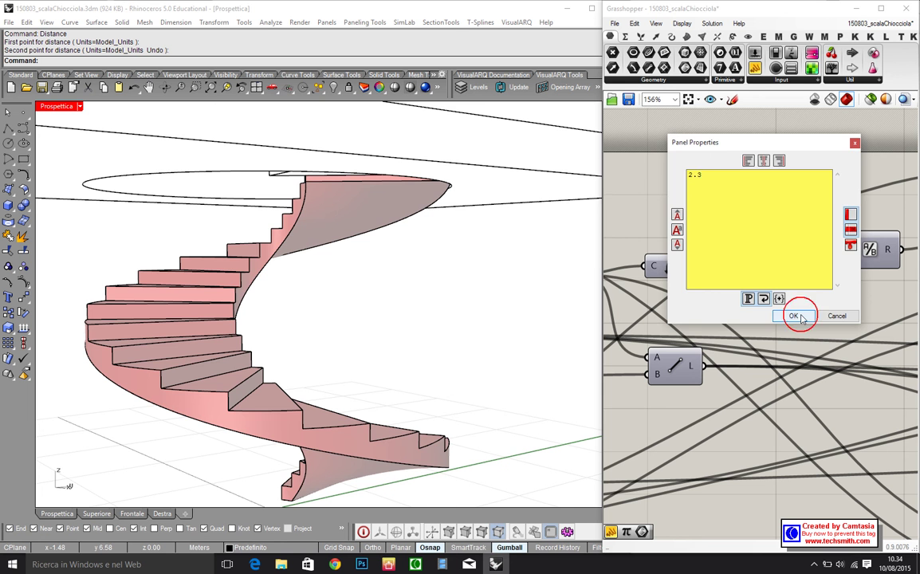
{"action": "scroll", "coordinate": [298, 319], "scroll_direction": "down", "scroll_amount": 8}
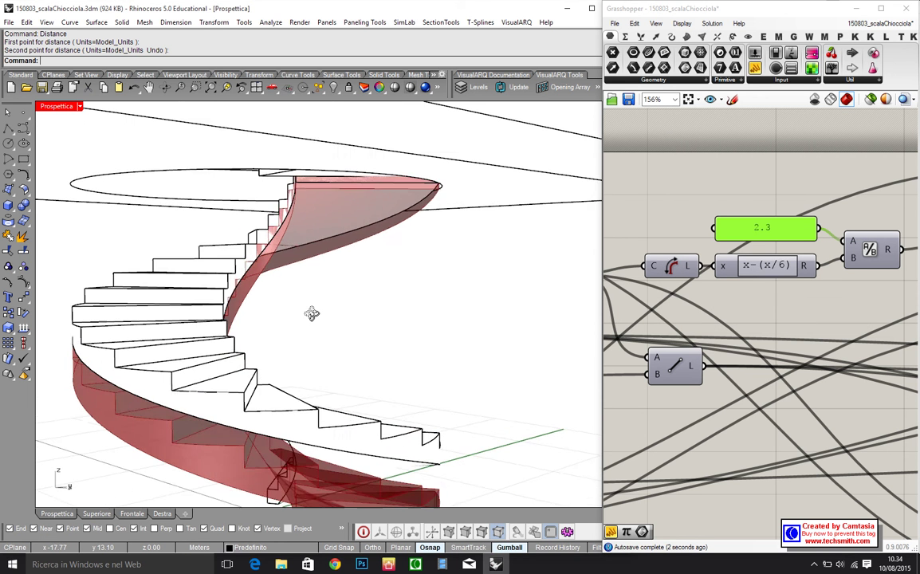
Orbit around the recomputed stair and slab opening, then select the baked staircase polysurface
{"action": "right_click_drag", "start_coordinate": [274, 384], "coordinate": [182, 381]}
{"action": "scroll", "coordinate": [375, 448], "scroll_direction": "up", "scroll_amount": 6}
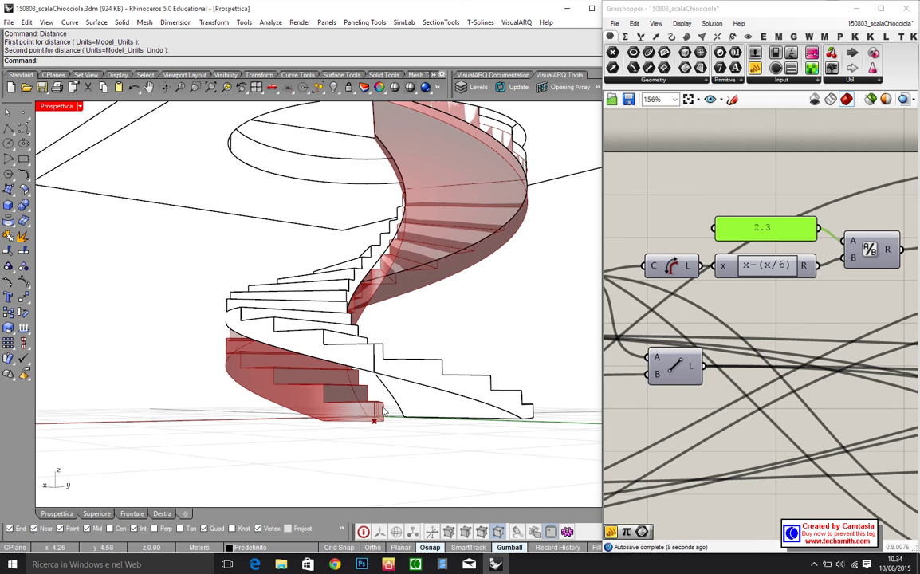
{"action": "scroll", "coordinate": [381, 414], "scroll_direction": "down", "scroll_amount": 4}
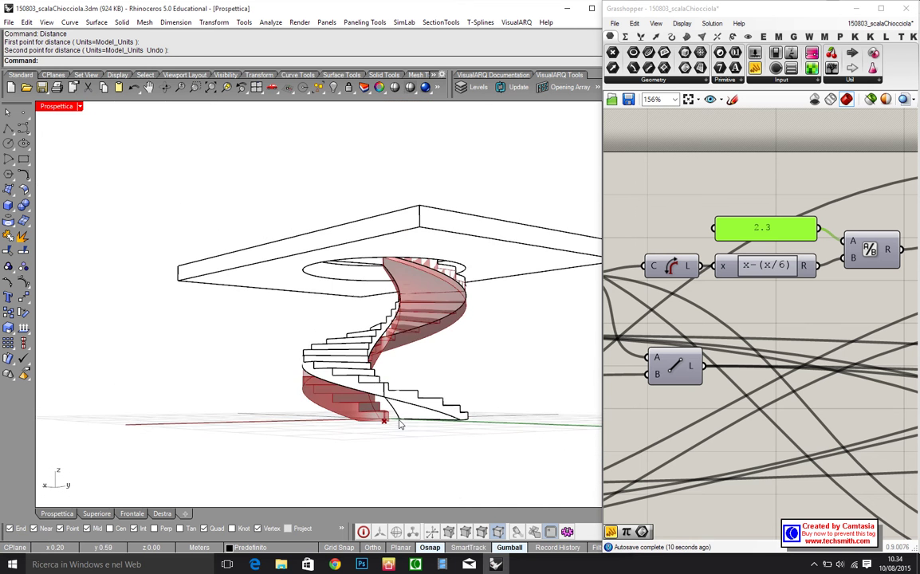
{"action": "right_click_drag", "start_coordinate": [329, 350], "coordinate": [154, 304]}
{"action": "scroll", "coordinate": [359, 262], "scroll_direction": "up", "scroll_amount": 3}
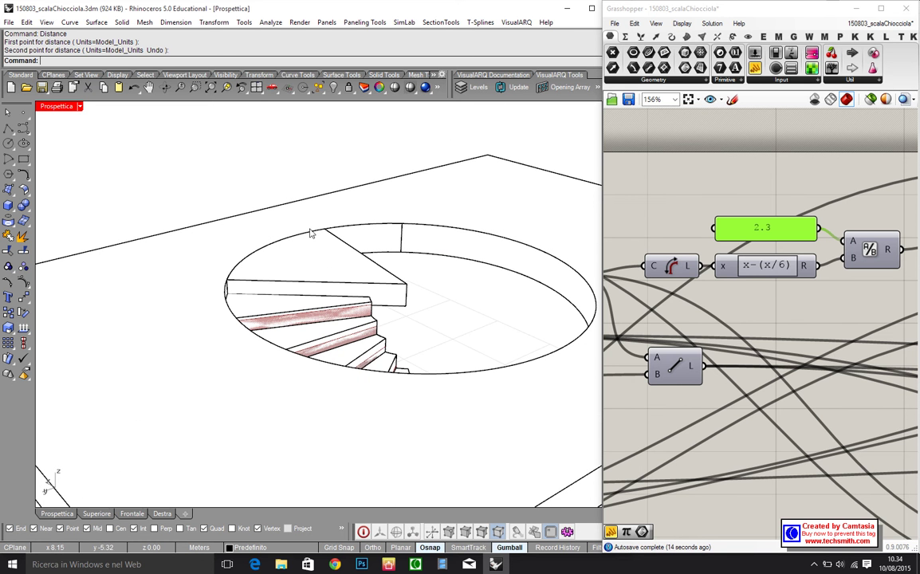
{"action": "right_click_drag", "start_coordinate": [327, 247], "coordinate": [307, 283]}
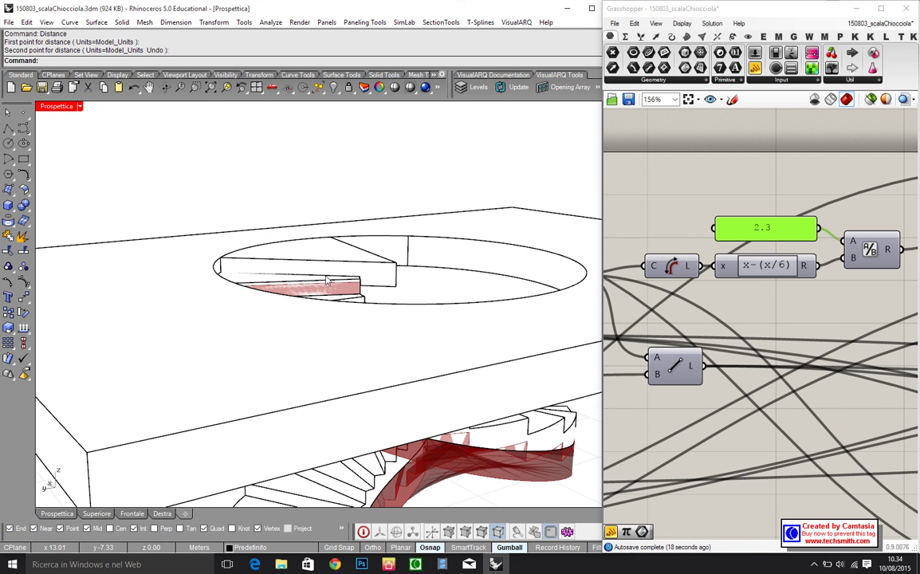
{"action": "scroll", "coordinate": [323, 253], "scroll_direction": "down", "scroll_amount": 3}
{"action": "right_click_drag", "start_coordinate": [323, 253], "coordinate": [350, 374]}
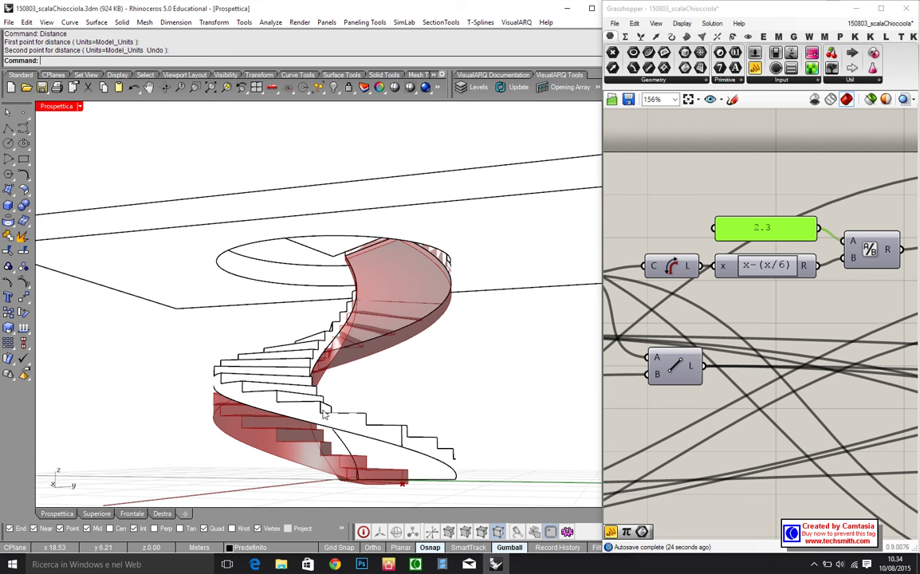
{"action": "right_click_drag", "start_coordinate": [261, 370], "coordinate": [303, 399]}
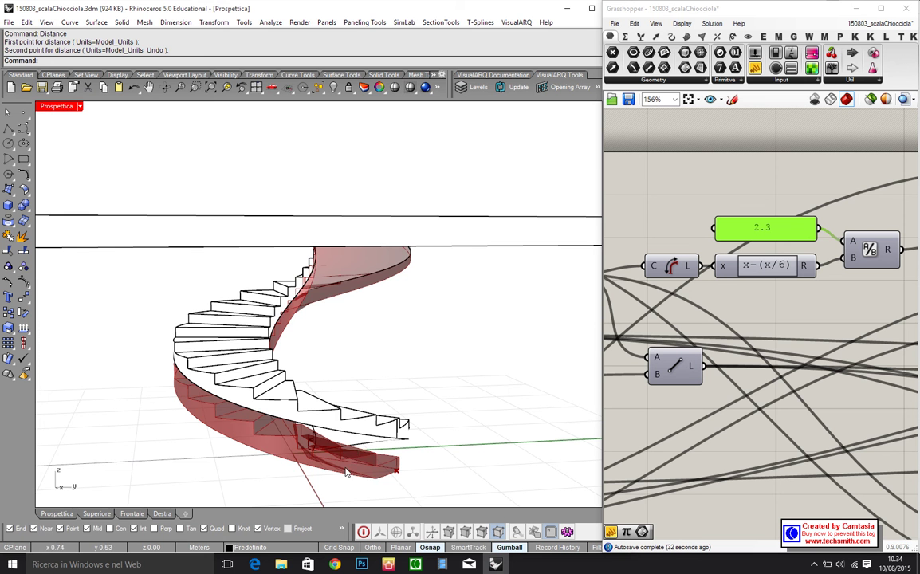
{"action": "right_click_drag", "start_coordinate": [292, 401], "coordinate": [345, 359]}
{"action": "left_click", "coordinate": [345, 359]}
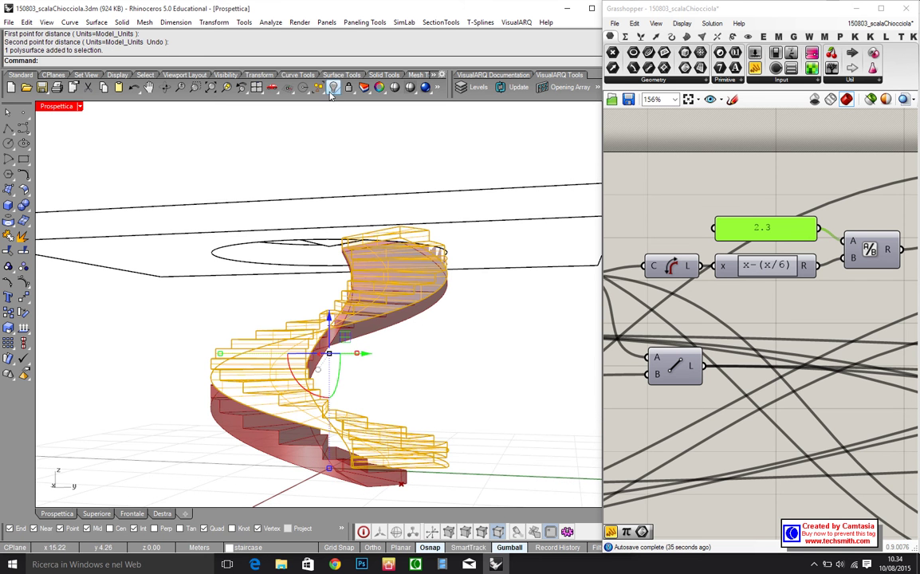
Hide the selected old staircase with Ctrl+H and orbit around the slab
{"action": "key", "text": "ctrl+h"}
{"action": "right_click_drag", "start_coordinate": [329, 169], "coordinate": [429, 349]}
{"action": "right_click_drag", "start_coordinate": [303, 348], "coordinate": [327, 332]}
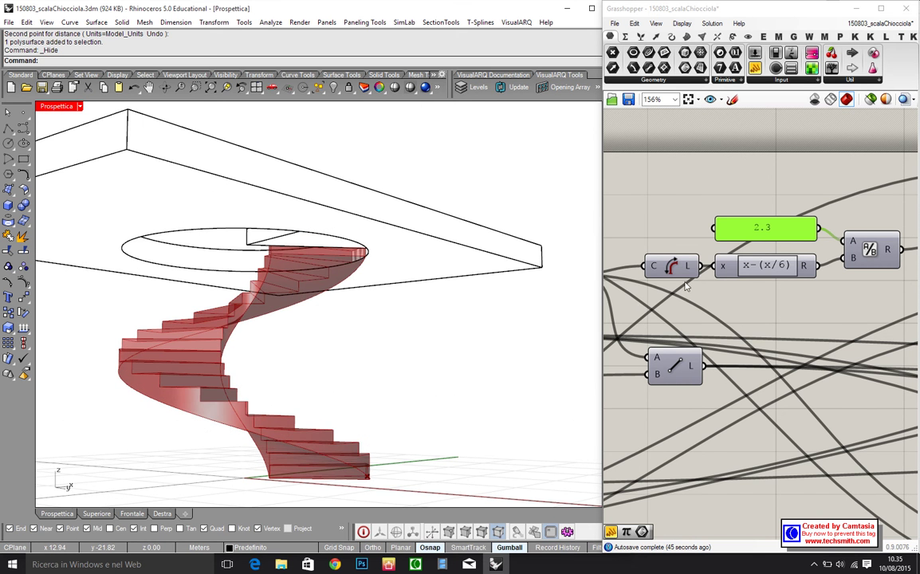
{"action": "scroll", "coordinate": [750, 309], "scroll_direction": "down", "scroll_amount": 3}
Regenerate the spiral stair as a shaded solid from the Button and orbit around it
{"action": "right_click_drag", "start_coordinate": [910, 313], "coordinate": [725, 343]}
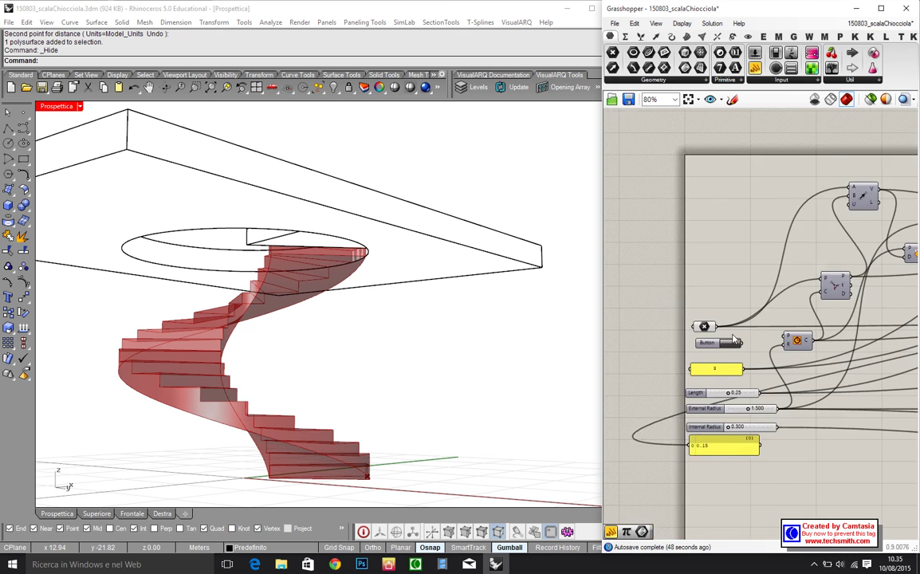
{"action": "scroll", "coordinate": [726, 342], "scroll_direction": "up", "scroll_amount": 5}
{"action": "left_click", "coordinate": [732, 339]}
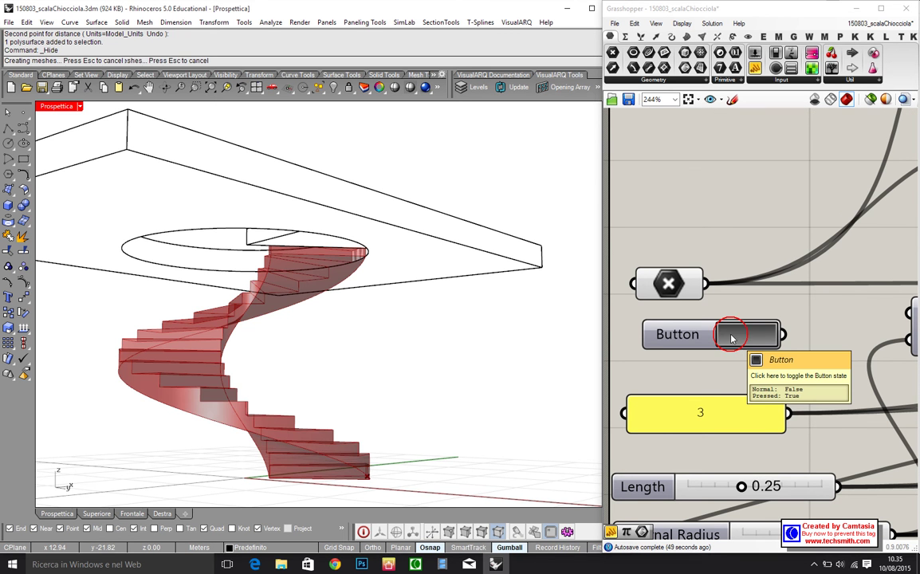
{"action": "mouse_move", "coordinate": [242, 370]}
{"action": "right_mouse_down"}
{"action": "mouse_move", "coordinate": [269, 354]}
{"action": "mouse_move", "coordinate": [351, 350]}
{"action": "mouse_move", "coordinate": [370, 359]}
{"action": "mouse_move", "coordinate": [366, 366]}
{"action": "mouse_move", "coordinate": [335, 204]}
{"action": "mouse_move", "coordinate": [322, 242]}
{"action": "mouse_move", "coordinate": [334, 406]}
{"action": "mouse_move", "coordinate": [315, 241]}
{"action": "right_mouse_up"}
{"action": "right_click_drag", "start_coordinate": [316, 203], "coordinate": [434, 245]}
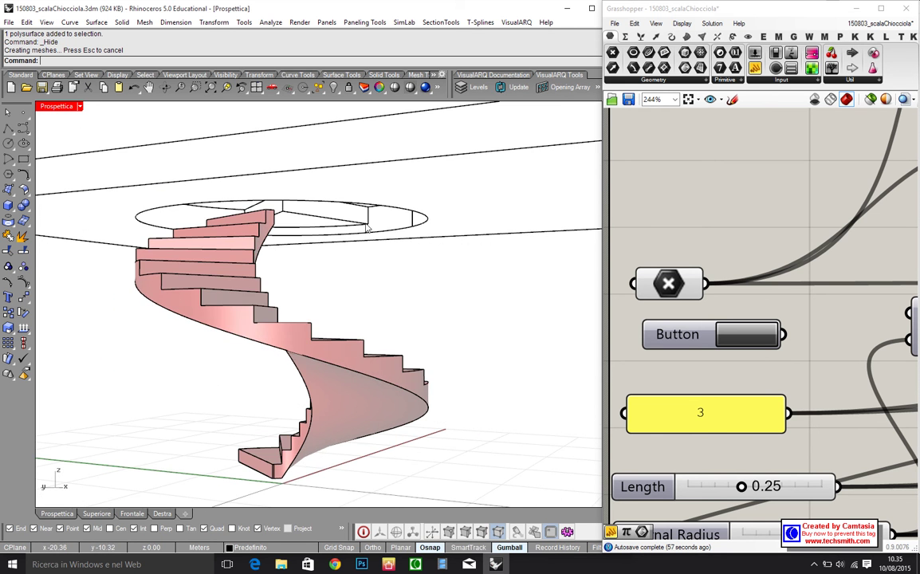
{"action": "right_click_drag", "start_coordinate": [373, 307], "coordinate": [376, 339]}
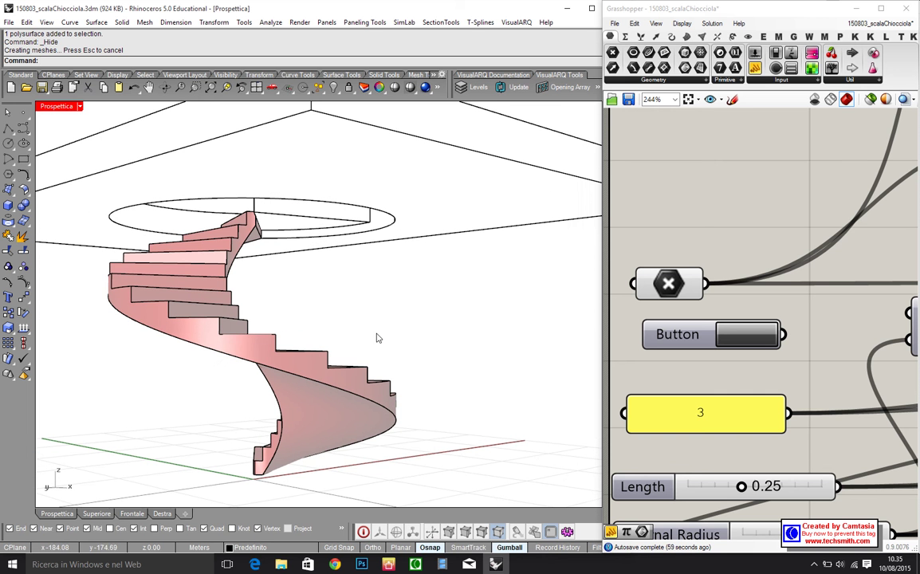
Start Distance with Dis and snap the first point on the slab opening's edge
{"action": "type", "text": "Distance"}
{"action": "key", "text": "Return"}
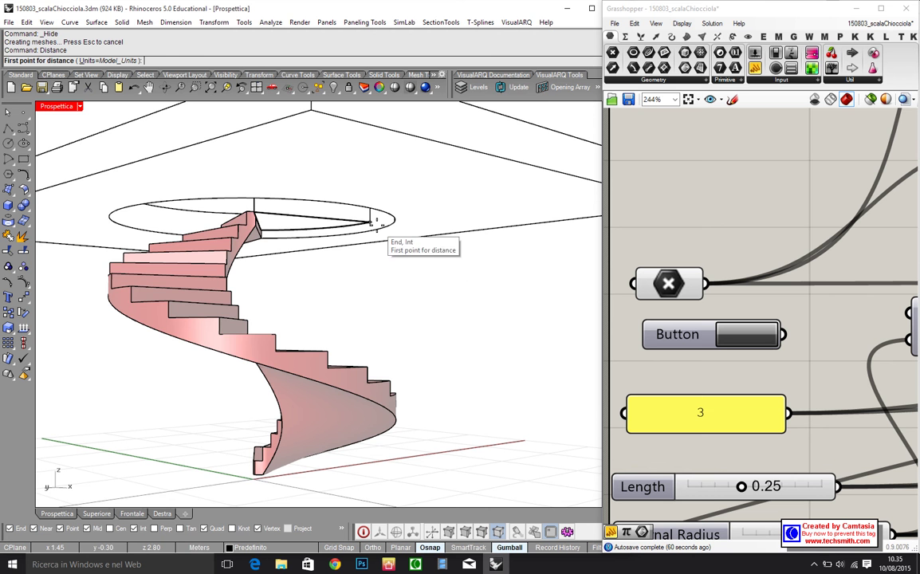
{"action": "left_click", "coordinate": [371, 222]}
{"action": "scroll", "coordinate": [304, 304], "scroll_direction": "down", "scroll_amount": 5}
{"action": "right_click_drag", "start_coordinate": [303, 304], "coordinate": [356, 253]}
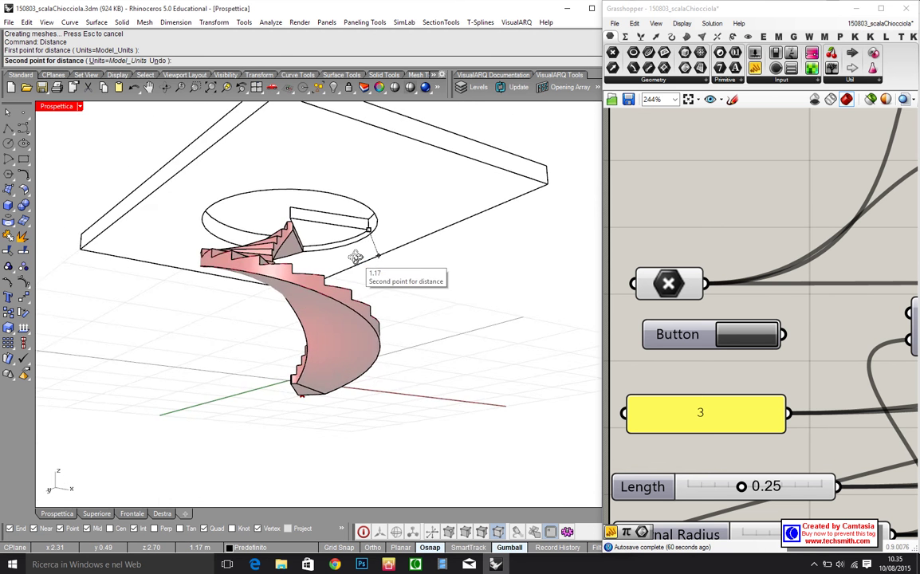
{"action": "scroll", "coordinate": [372, 224], "scroll_direction": "up", "scroll_amount": 8}
{"action": "scroll", "coordinate": [371, 222], "scroll_direction": "up", "scroll_amount": 3}
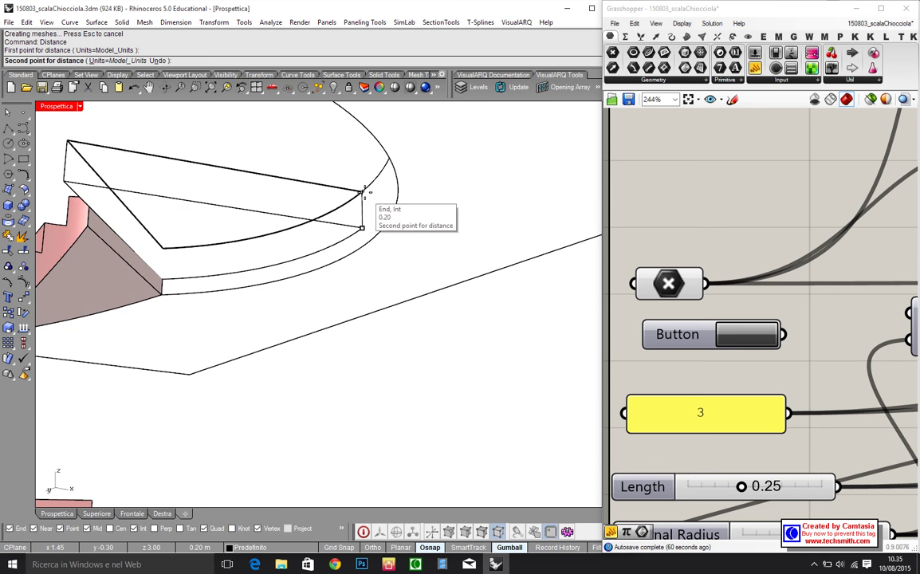
{"action": "scroll", "coordinate": [363, 191], "scroll_direction": "down", "scroll_amount": 5}
Orbit under the slab and snap the second point on a stair step, reading about 1.90
{"action": "right_click_drag", "start_coordinate": [353, 255], "coordinate": [192, 370]}
{"action": "scroll", "coordinate": [322, 387], "scroll_direction": "up", "scroll_amount": 3}
{"action": "scroll", "coordinate": [322, 387], "scroll_direction": "up", "scroll_amount": 3}
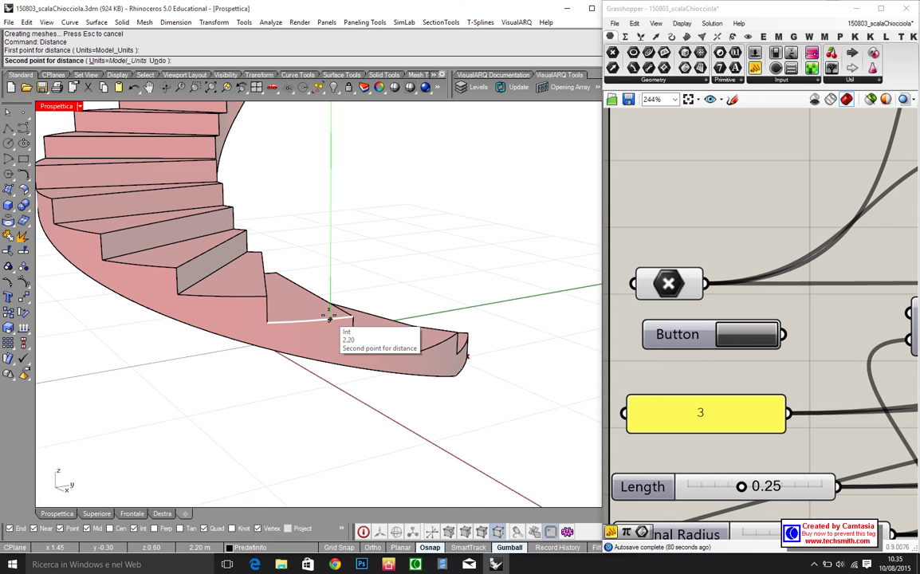
{"action": "scroll", "coordinate": [327, 314], "scroll_direction": "down", "scroll_amount": 5}
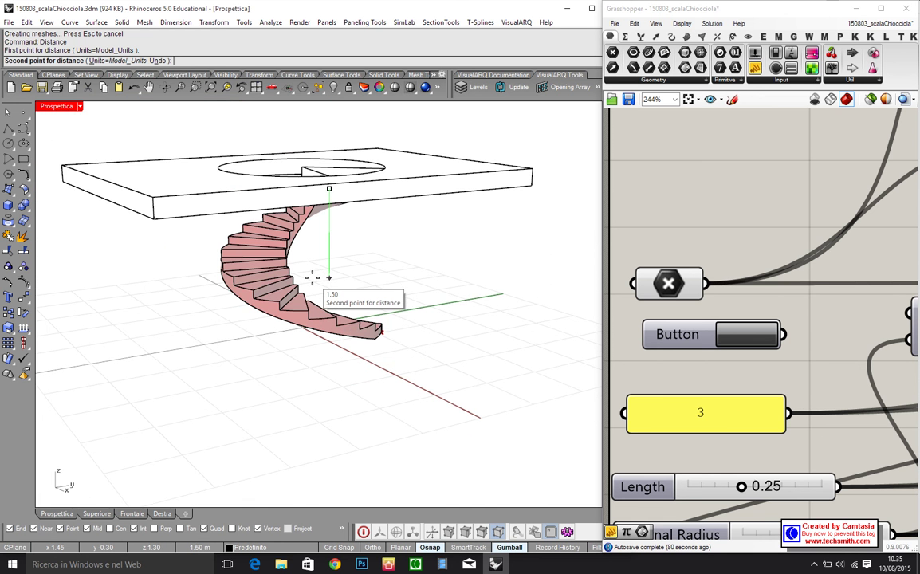
{"action": "right_click_drag", "start_coordinate": [313, 274], "coordinate": [249, 181]}
{"action": "scroll", "coordinate": [349, 198], "scroll_direction": "up", "scroll_amount": 2}
{"action": "scroll", "coordinate": [369, 190], "scroll_direction": "up", "scroll_amount": 3}
{"action": "scroll", "coordinate": [346, 263], "scroll_direction": "down", "scroll_amount": 5}
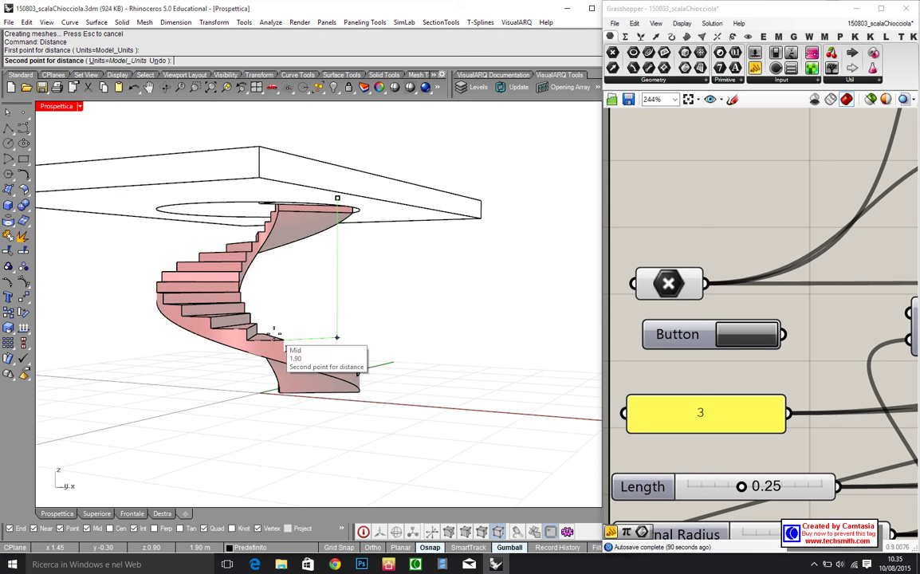
{"action": "left_click", "coordinate": [275, 328]}
Orbit to look down on the slab and stair after the measurement
{"action": "scroll", "coordinate": [375, 312], "scroll_direction": "down", "scroll_amount": 3}
{"action": "right_click_drag", "start_coordinate": [374, 313], "coordinate": [287, 323]}
{"action": "scroll", "coordinate": [308, 352], "scroll_direction": "up", "scroll_amount": 2}
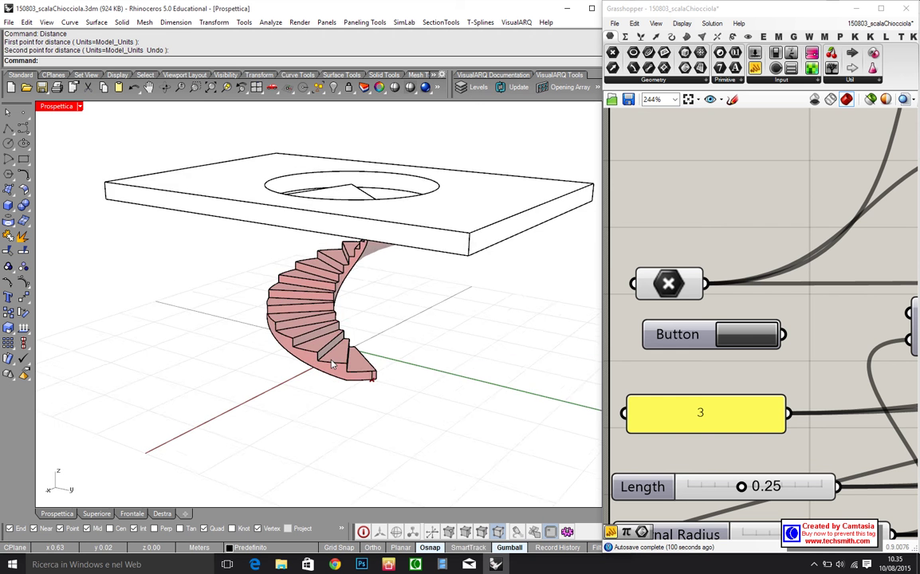
{"action": "scroll", "coordinate": [311, 317], "scroll_direction": "up", "scroll_amount": 4}
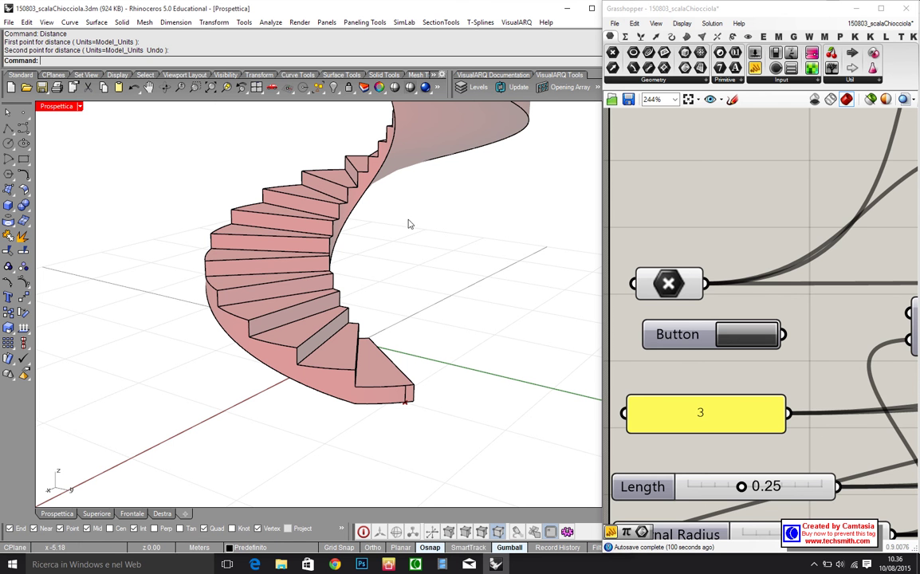
Zoom and pan the Grasshopper canvas onto the Length, External Radius and Internal Radius sliders
{"action": "right_click_drag", "start_coordinate": [710, 332], "coordinate": [691, 338]}
{"action": "scroll", "coordinate": [692, 338], "scroll_direction": "down", "scroll_amount": 6}
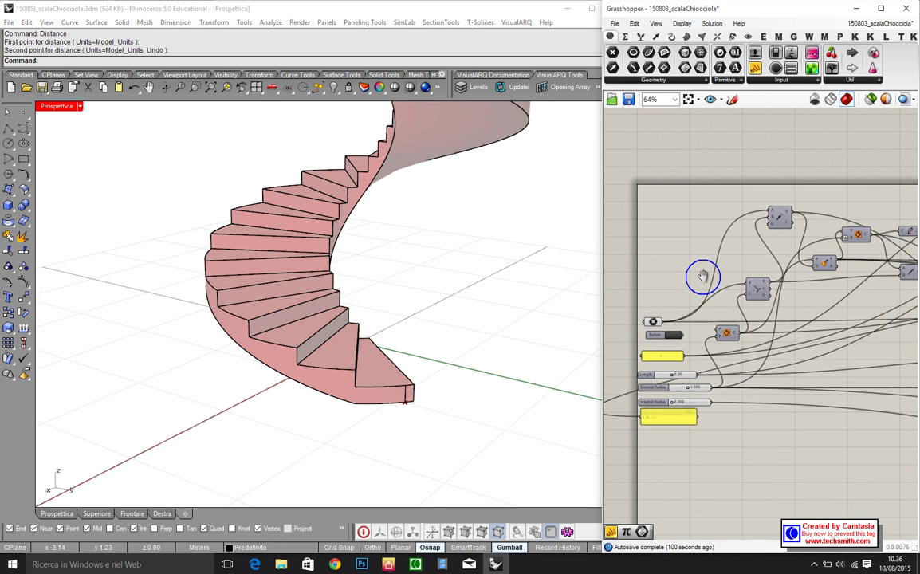
{"action": "scroll", "coordinate": [723, 232], "scroll_direction": "down", "scroll_amount": 2}
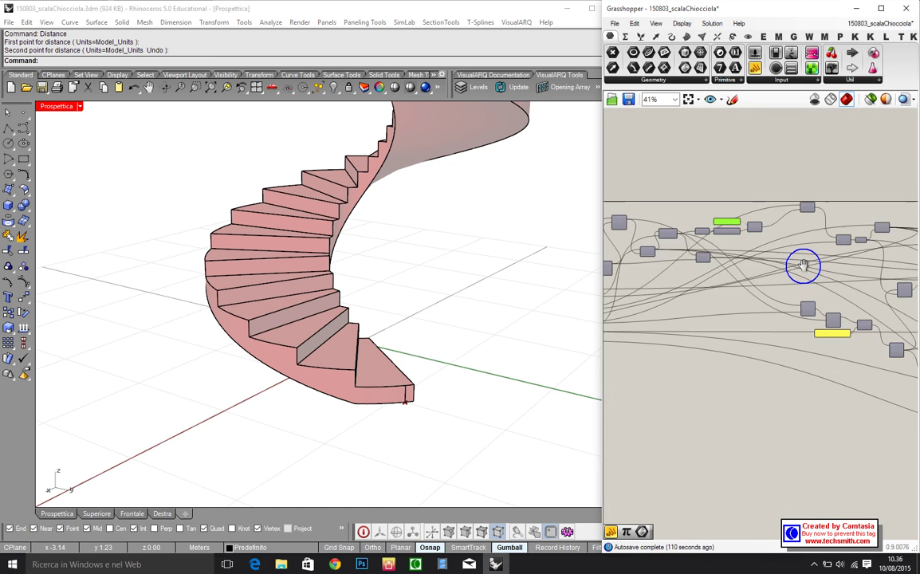
{"action": "right_click_drag", "start_coordinate": [801, 267], "coordinate": [586, 236]}
{"action": "scroll", "coordinate": [724, 308], "scroll_direction": "up", "scroll_amount": 8}
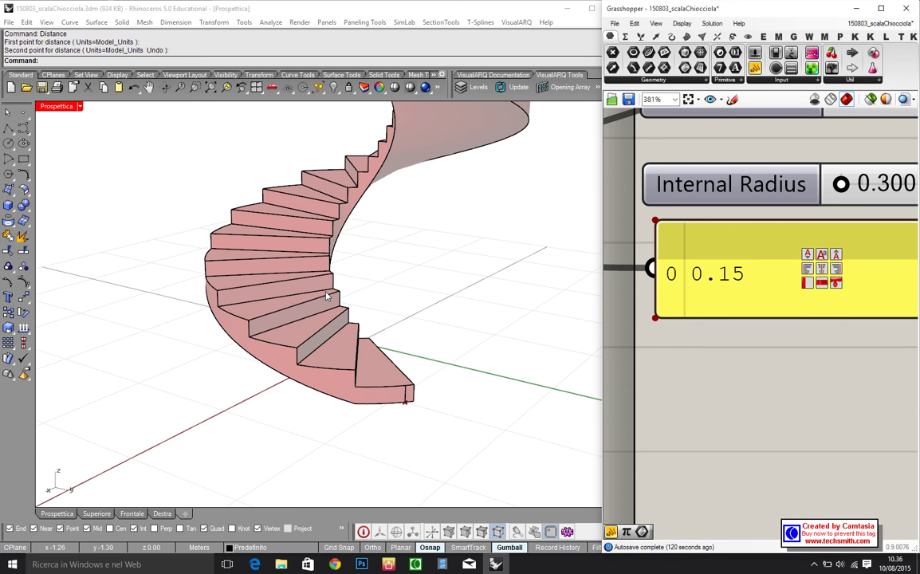
{"action": "right_click_drag", "start_coordinate": [263, 265], "coordinate": [230, 222]}
{"action": "right_click_drag", "start_coordinate": [789, 237], "coordinate": [793, 279]}
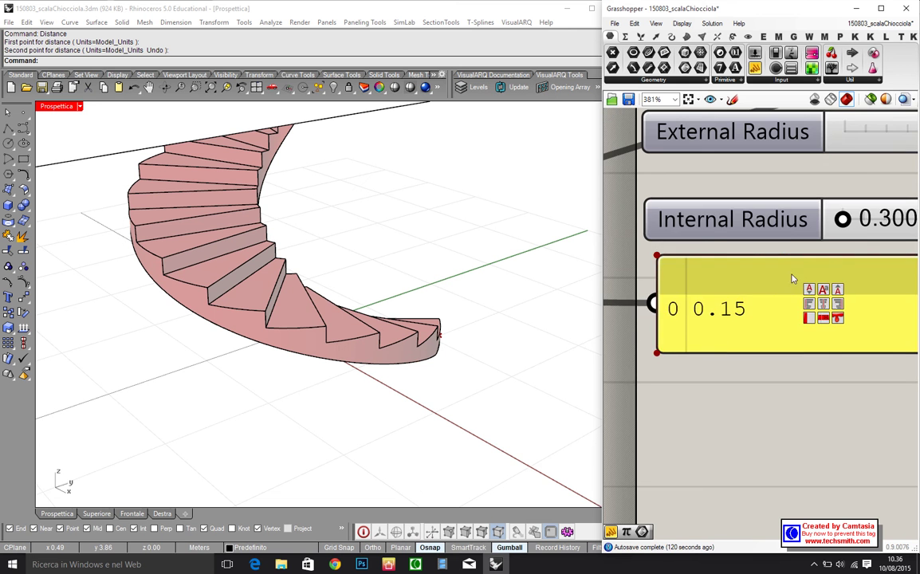
{"action": "scroll", "coordinate": [785, 239], "scroll_direction": "down", "scroll_amount": 4}
{"action": "right_click_drag", "start_coordinate": [785, 239], "coordinate": [729, 297]}
{"action": "scroll", "coordinate": [784, 197], "scroll_direction": "up", "scroll_amount": 4}
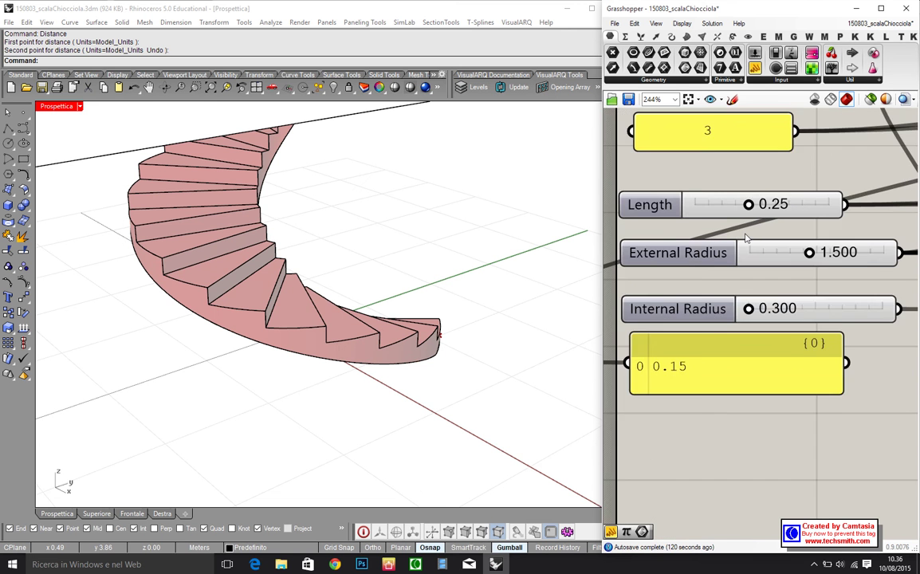
{"action": "scroll", "coordinate": [237, 254], "scroll_direction": "up", "scroll_amount": 4}
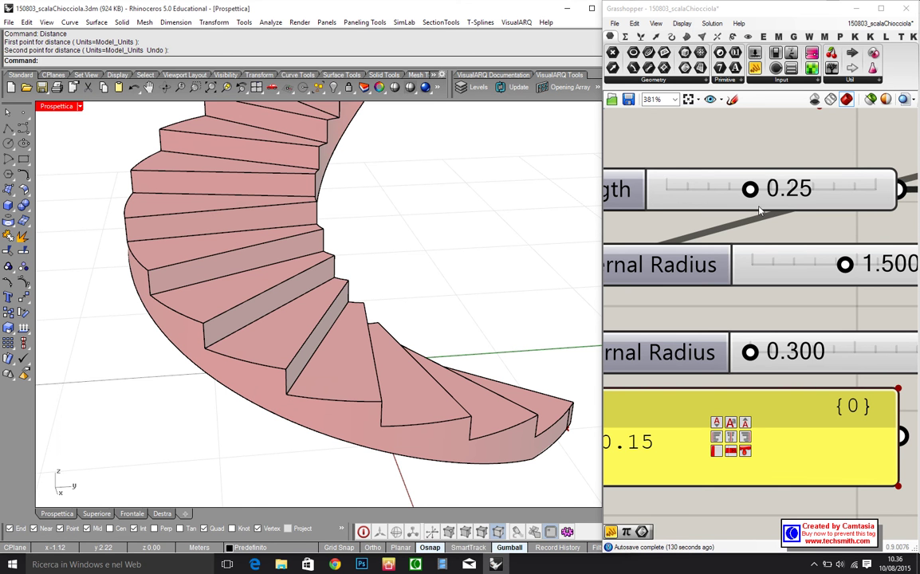
Edit the Length slider value, replacing the last digit of 0.25 with 2 to read 0.22
{"action": "double_click", "coordinate": [816, 190]}
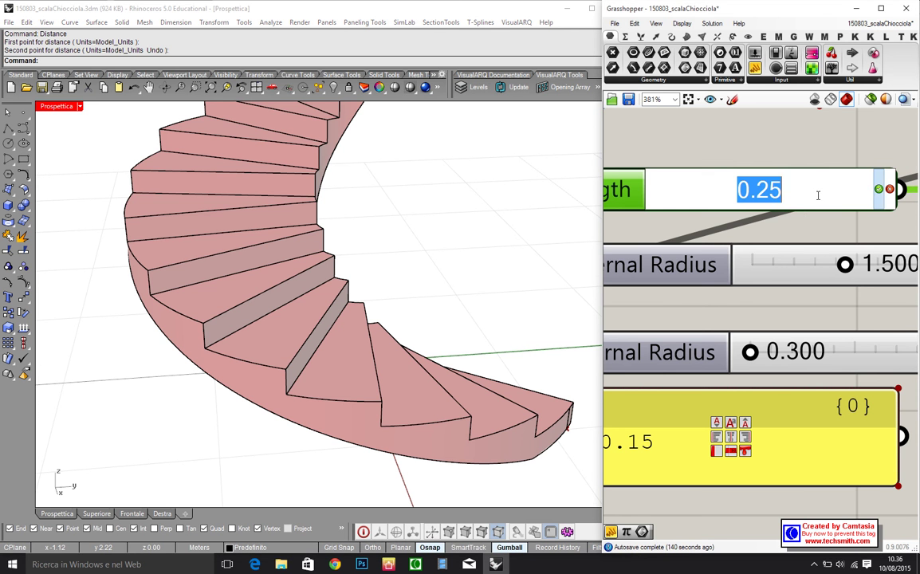
{"action": "left_click", "coordinate": [795, 190]}
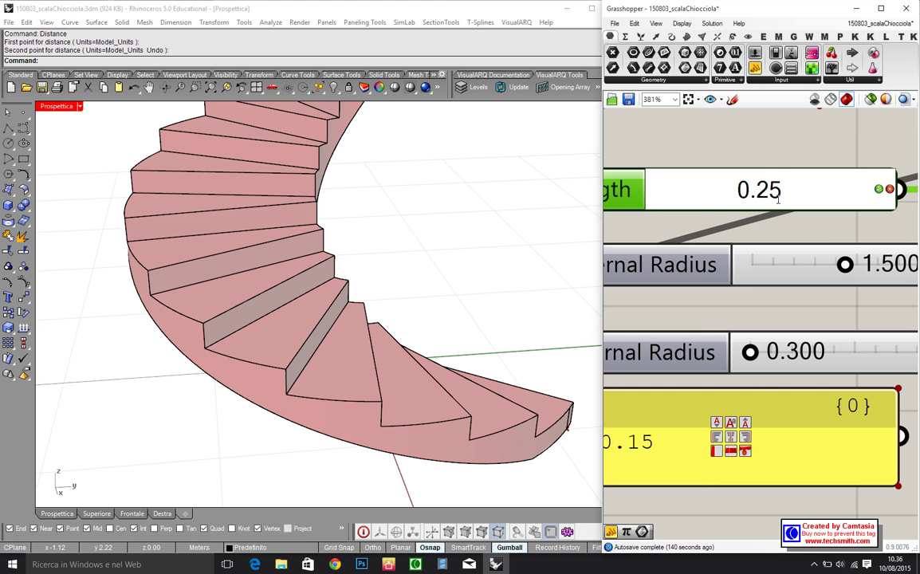
{"action": "left_click_drag", "start_coordinate": [786, 190], "coordinate": [772, 194]}
{"action": "type", "text": "2"}
{"action": "scroll", "coordinate": [304, 285], "scroll_direction": "down", "scroll_amount": 5}
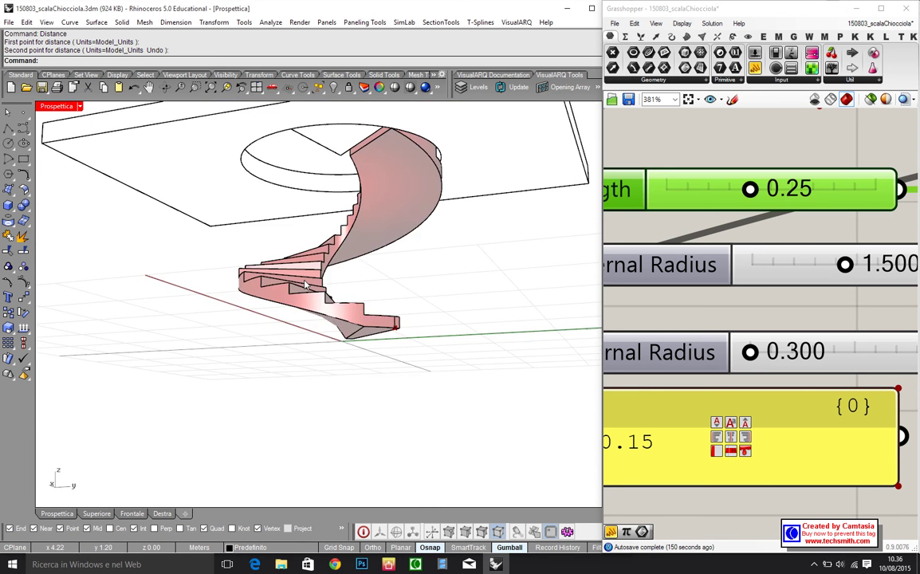
{"action": "scroll", "coordinate": [304, 285], "scroll_direction": "down", "scroll_amount": 3}
{"action": "right_click_drag", "start_coordinate": [273, 235], "coordinate": [421, 313]}
{"action": "scroll", "coordinate": [443, 335], "scroll_direction": "up", "scroll_amount": 4}
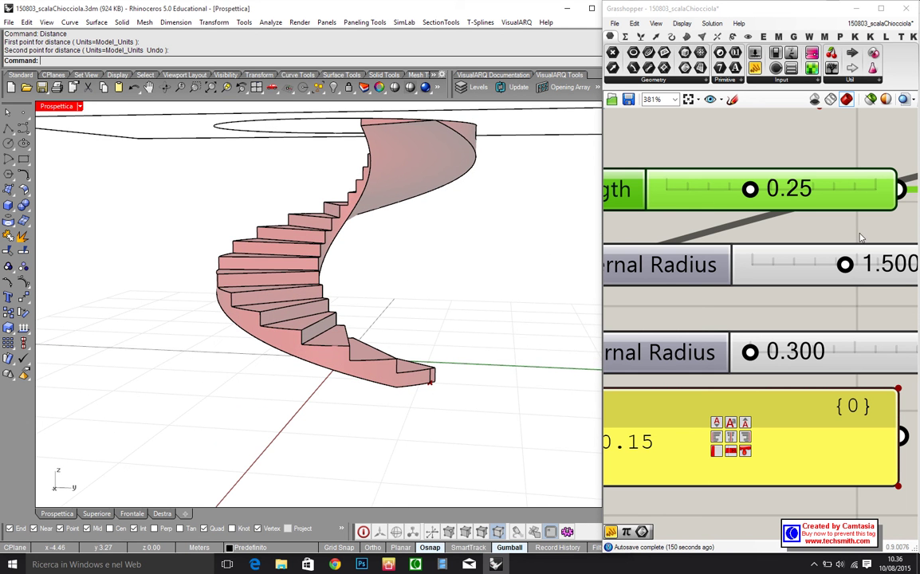
{"action": "double_click", "coordinate": [811, 191]}
{"action": "left_click_drag", "start_coordinate": [783, 190], "coordinate": [770, 190]}
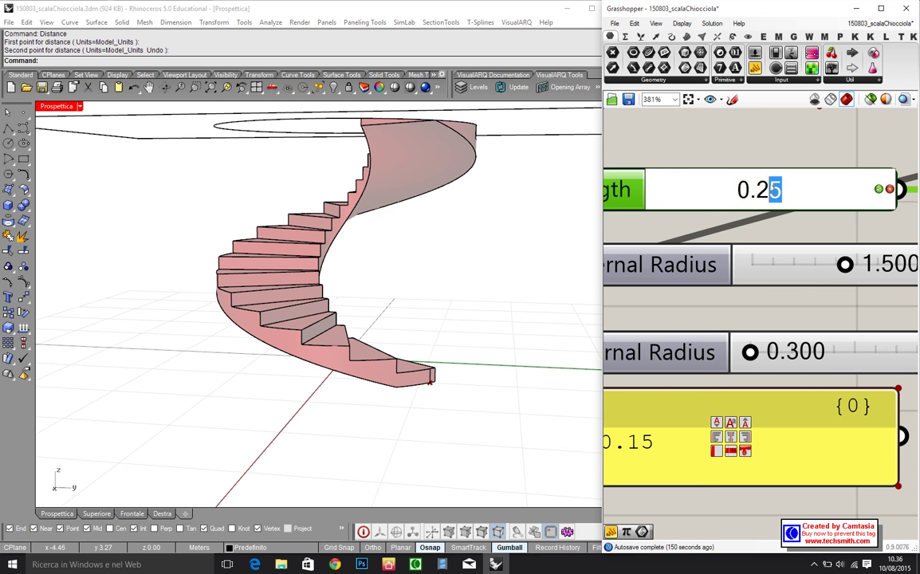
{"action": "type", "text": "2"}
{"action": "left_click", "coordinate": [878, 190]}
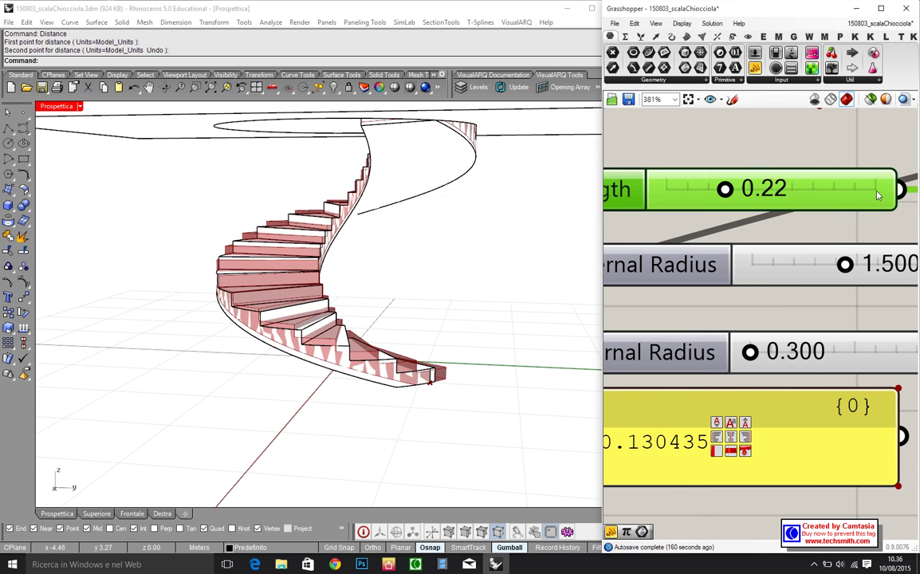
{"action": "right_click_drag", "start_coordinate": [331, 261], "coordinate": [426, 361]}
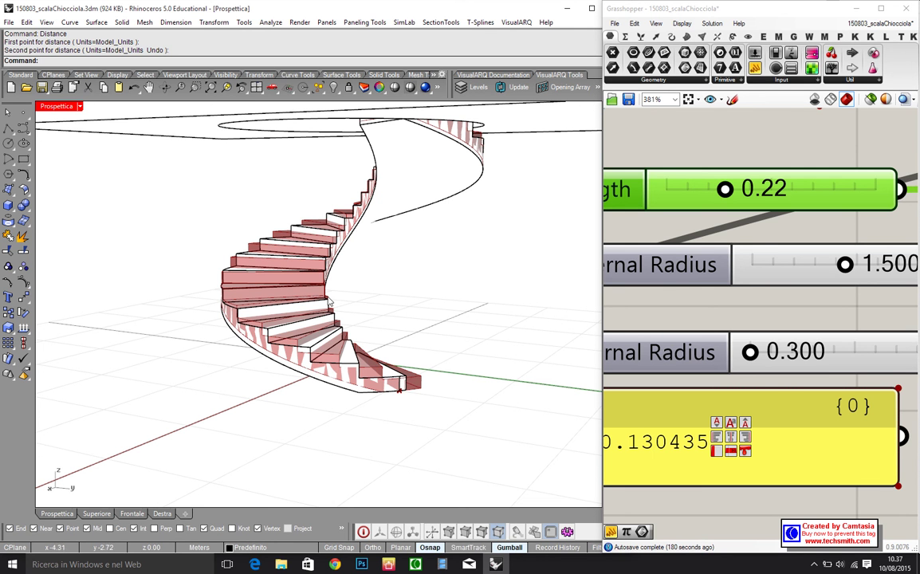
{"action": "right_click_drag", "start_coordinate": [337, 339], "coordinate": [271, 385]}
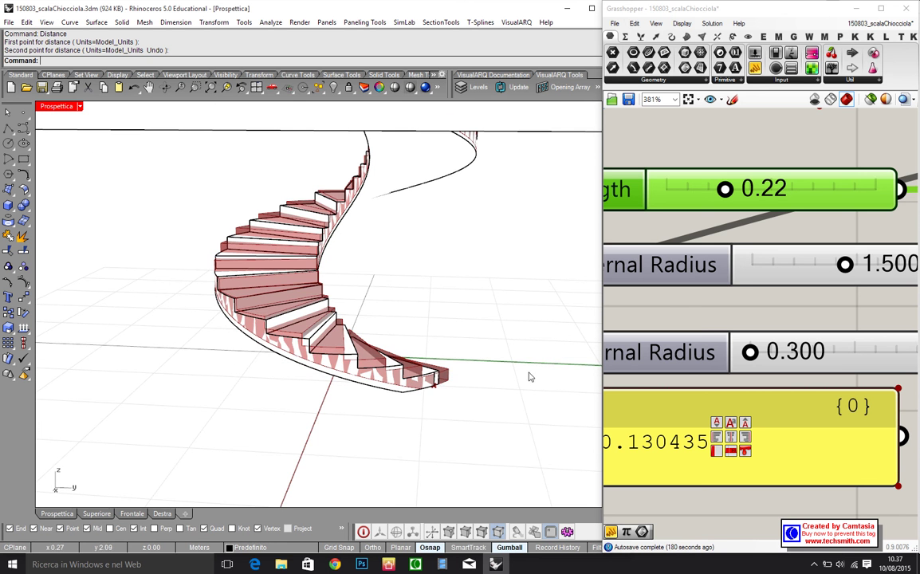
{"action": "right_click_drag", "start_coordinate": [388, 291], "coordinate": [349, 239]}
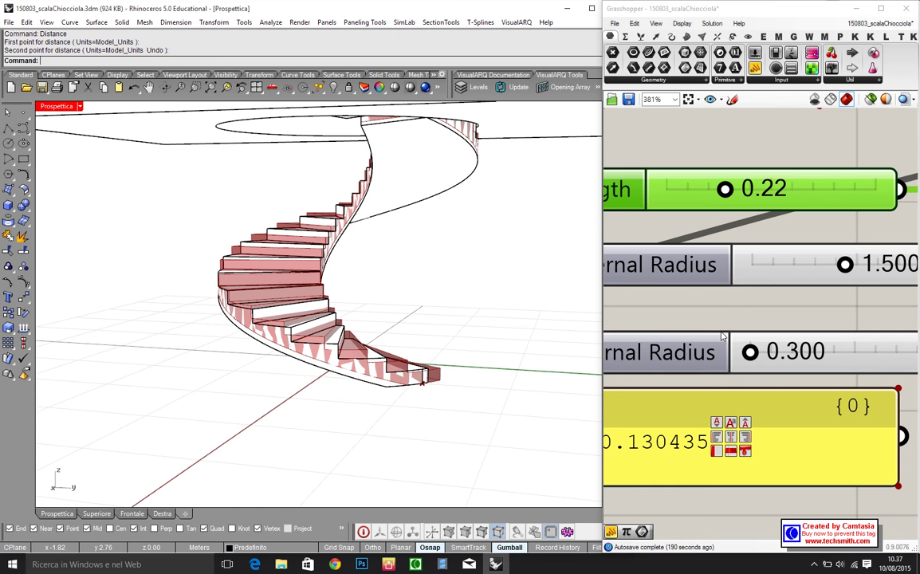
{"action": "right_click_drag", "start_coordinate": [657, 442], "coordinate": [720, 408]}
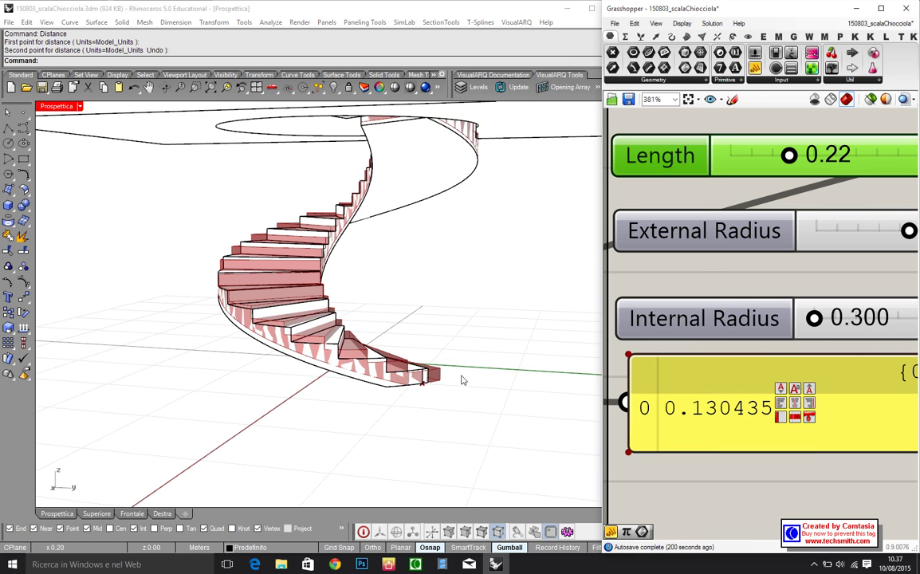
Try entering .28 into the Length slider field, then discard the mistyped value
{"action": "right_click_drag", "start_coordinate": [463, 380], "coordinate": [335, 311]}
{"action": "double_click", "coordinate": [853, 160]}
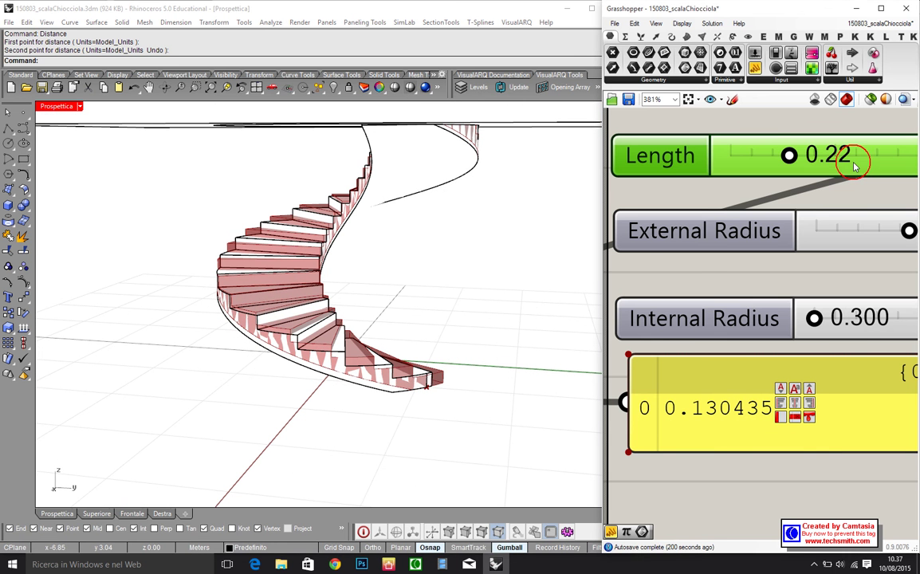
{"action": "left_click_drag", "start_coordinate": [842, 154], "coordinate": [804, 158]}
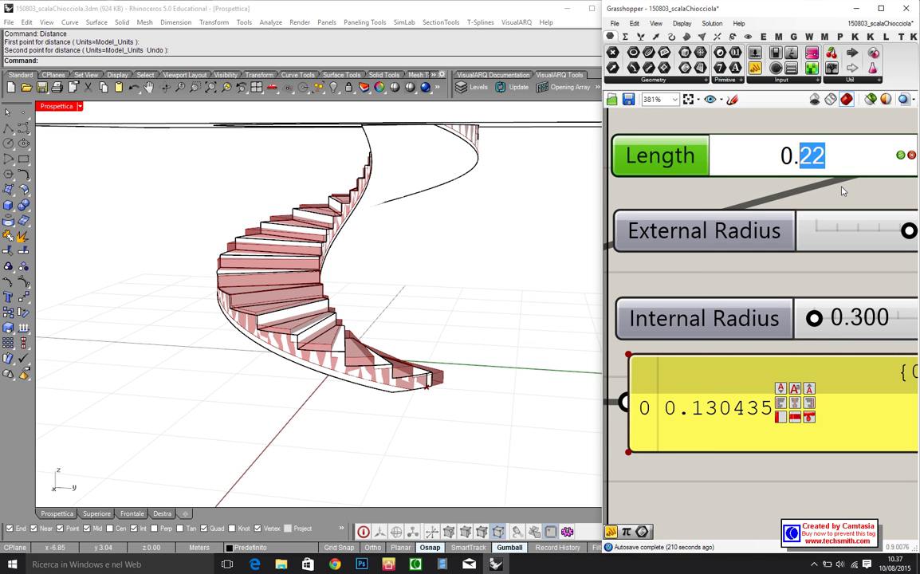
{"action": "type", "text": ".28"}
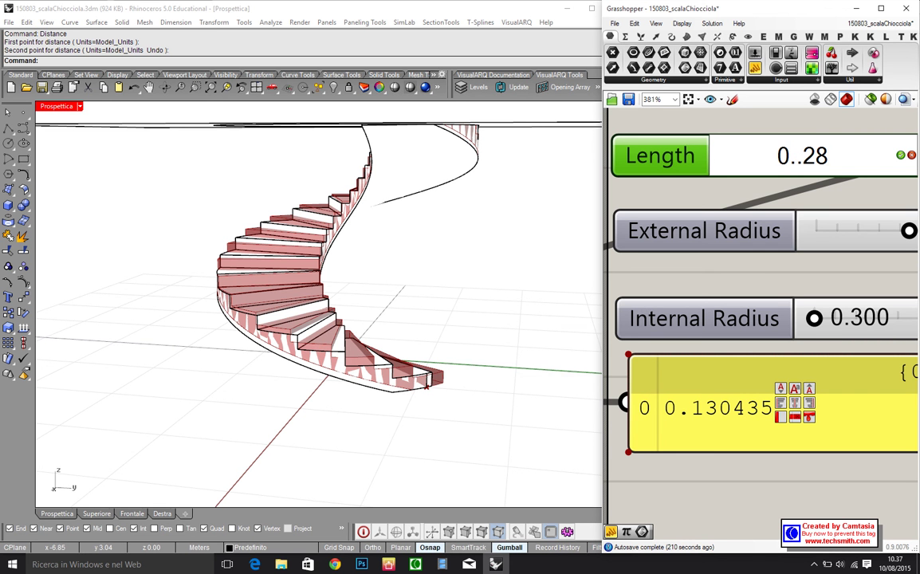
{"action": "key", "text": "Return"}
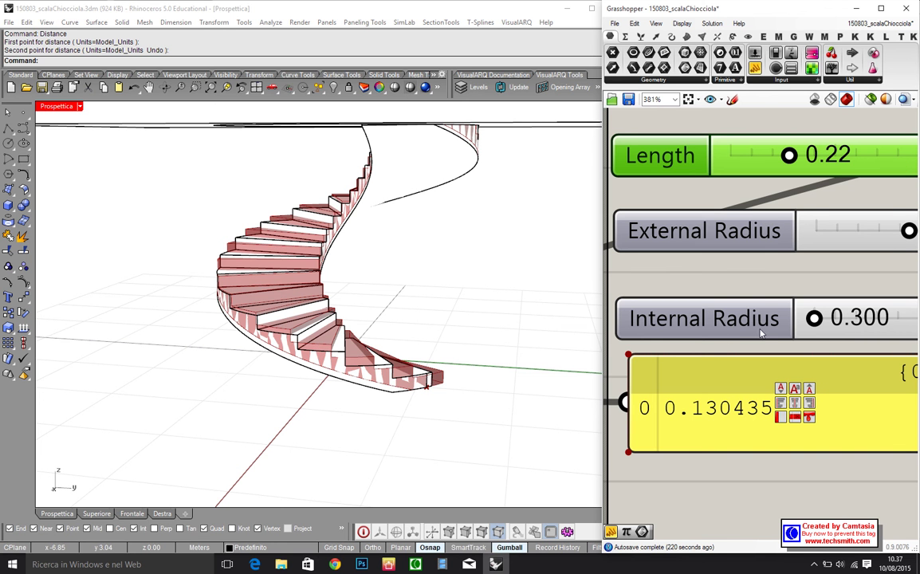
Set the Length slider to 0.28 by changing its last digit to 8 and committing it
{"action": "right_click_drag", "start_coordinate": [482, 344], "coordinate": [453, 323]}
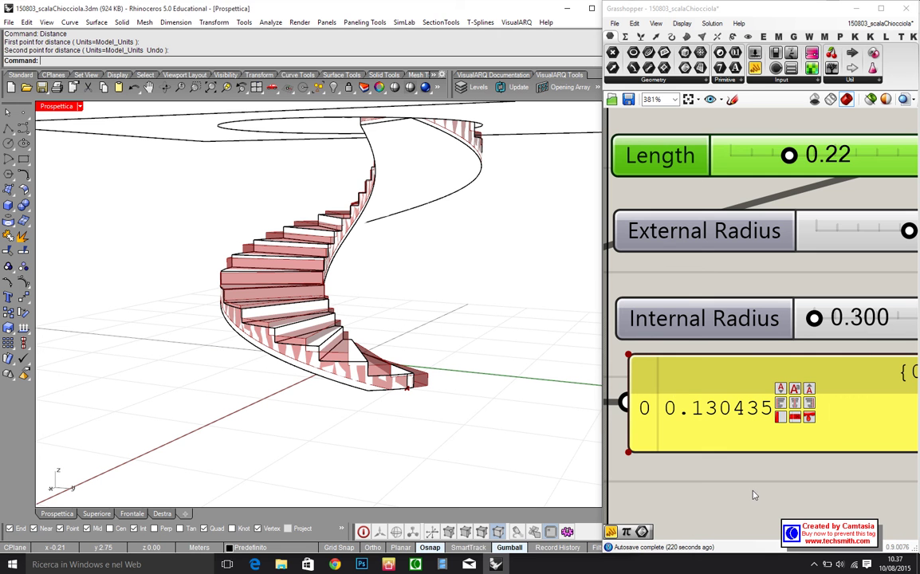
{"action": "double_click", "coordinate": [829, 157]}
{"action": "left_click", "coordinate": [830, 157]}
{"action": "double_click", "coordinate": [831, 157]}
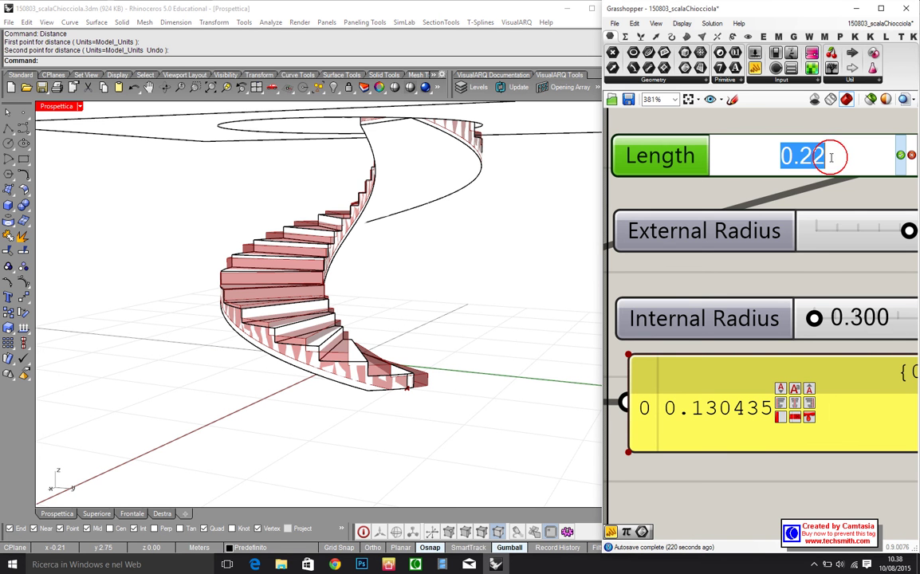
{"action": "left_click", "coordinate": [831, 157]}
{"action": "left_click_drag", "start_coordinate": [831, 157], "coordinate": [817, 158]}
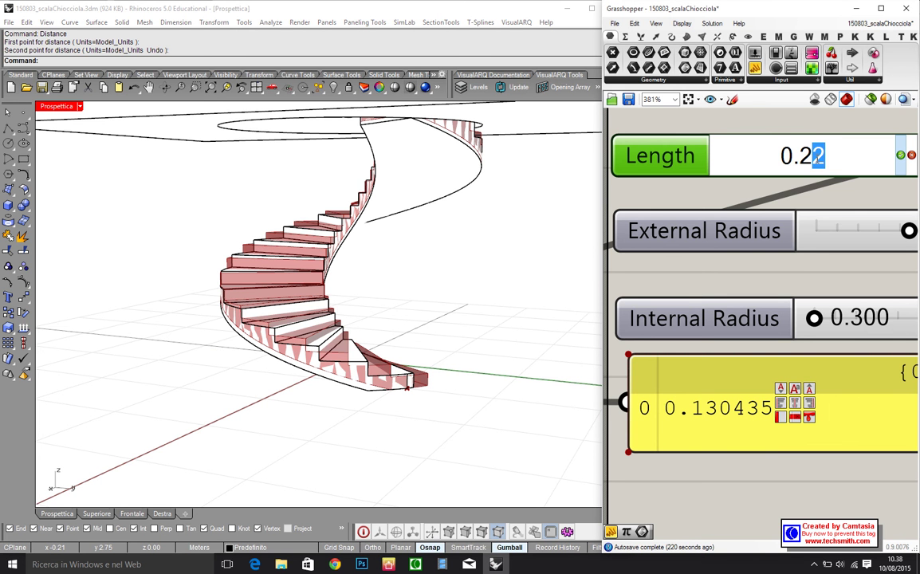
{"action": "type", "text": "8"}
{"action": "left_click", "coordinate": [900, 154]}
{"action": "right_click_drag", "start_coordinate": [351, 317], "coordinate": [589, 390]}
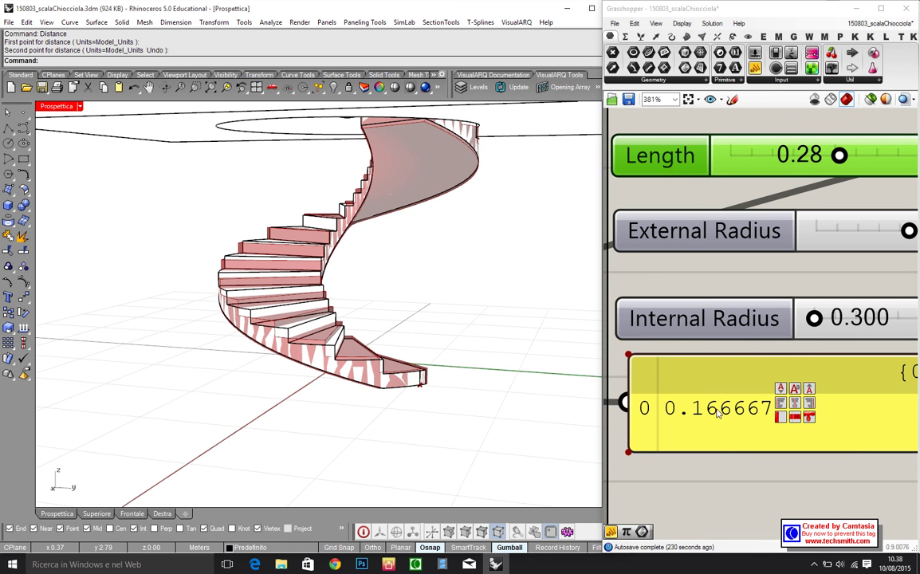
Select the baked staircase in the Perspective viewport and hide it, leaving only the red preview
{"action": "scroll", "coordinate": [341, 292], "scroll_direction": "down", "scroll_amount": 3}
{"action": "right_click_drag", "start_coordinate": [341, 292], "coordinate": [327, 270]}
{"action": "scroll", "coordinate": [319, 283], "scroll_direction": "up", "scroll_amount": 5}
{"action": "left_click", "coordinate": [269, 289]}
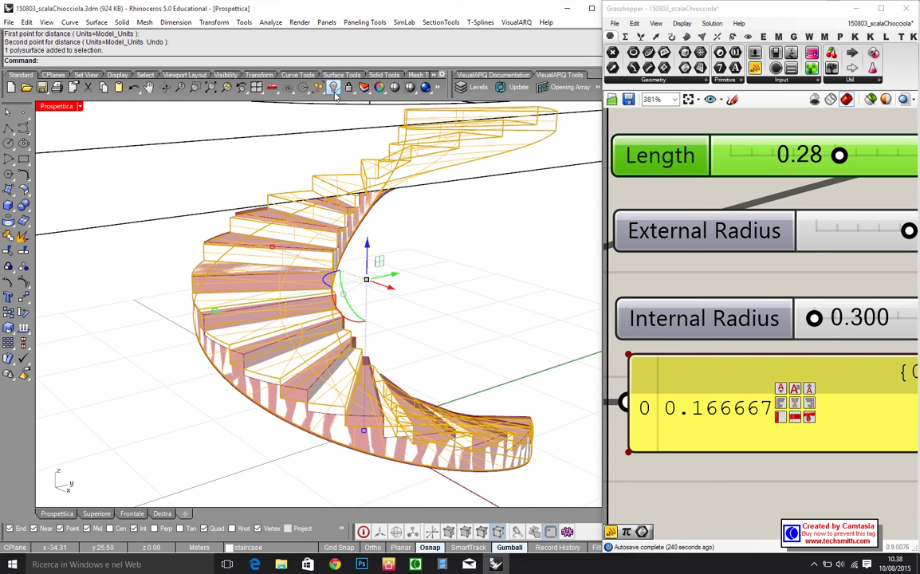
{"action": "left_click", "coordinate": [303, 87]}
{"action": "right_click_drag", "start_coordinate": [343, 311], "coordinate": [478, 277]}
{"action": "right_click_drag", "start_coordinate": [371, 258], "coordinate": [381, 308]}
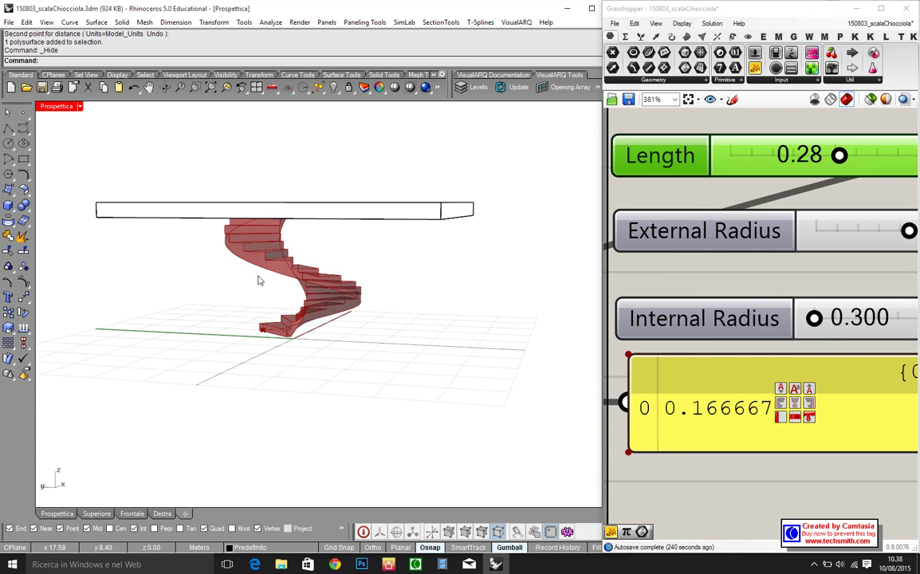
{"action": "right_click_drag", "start_coordinate": [173, 304], "coordinate": [356, 349]}
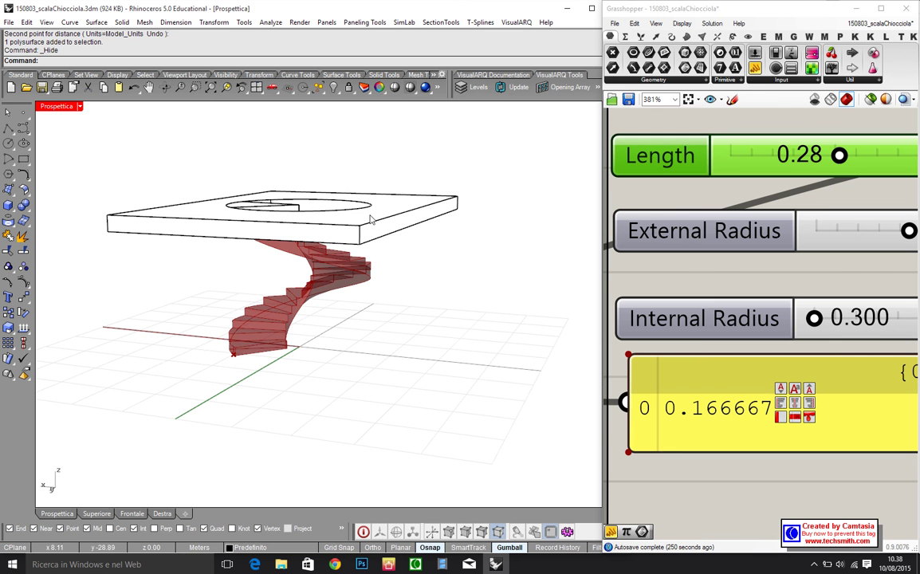
Select the wedge and the slab and move them 1 m up with the gumball's Z arrow
{"action": "scroll", "coordinate": [318, 219], "scroll_direction": "up", "scroll_amount": 8}
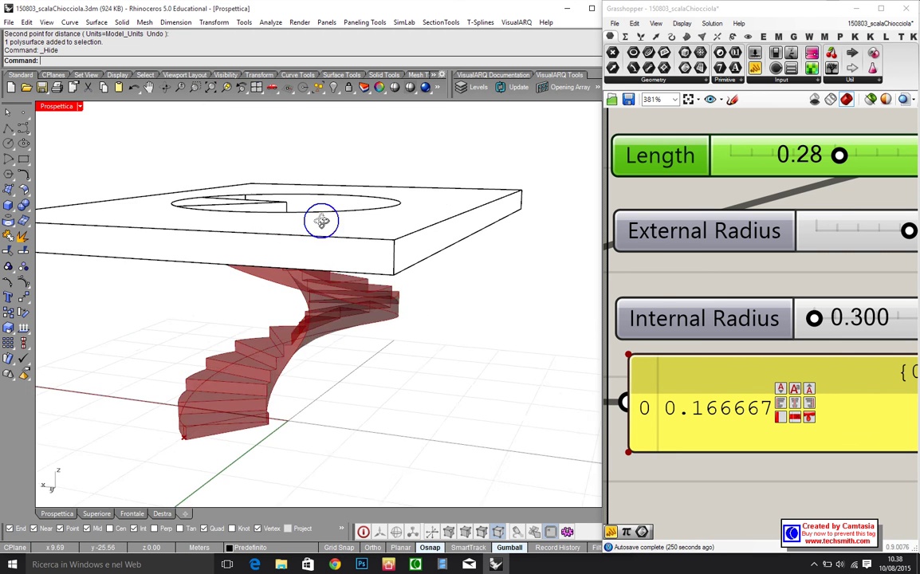
{"action": "left_click", "coordinate": [254, 212]}
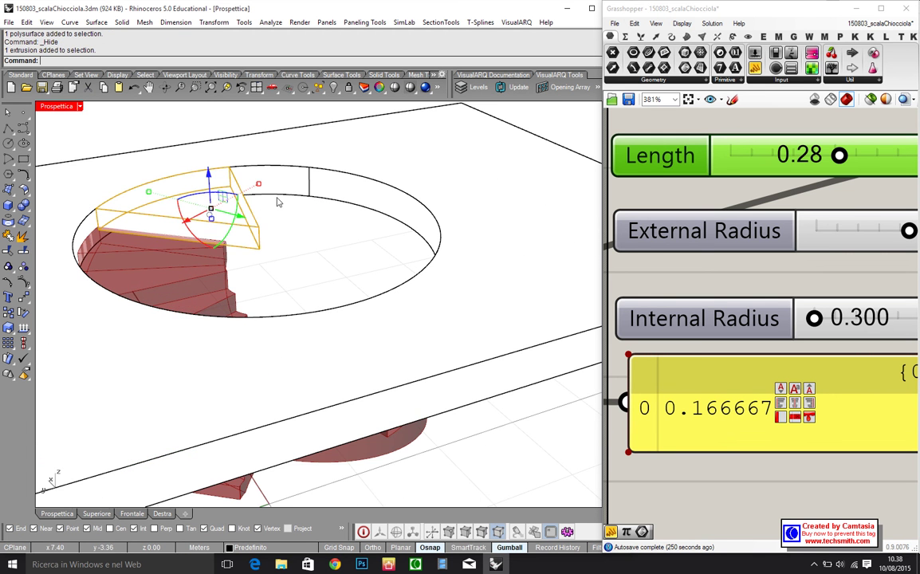
{"action": "left_click", "coordinate": [282, 173], "text": "shift"}
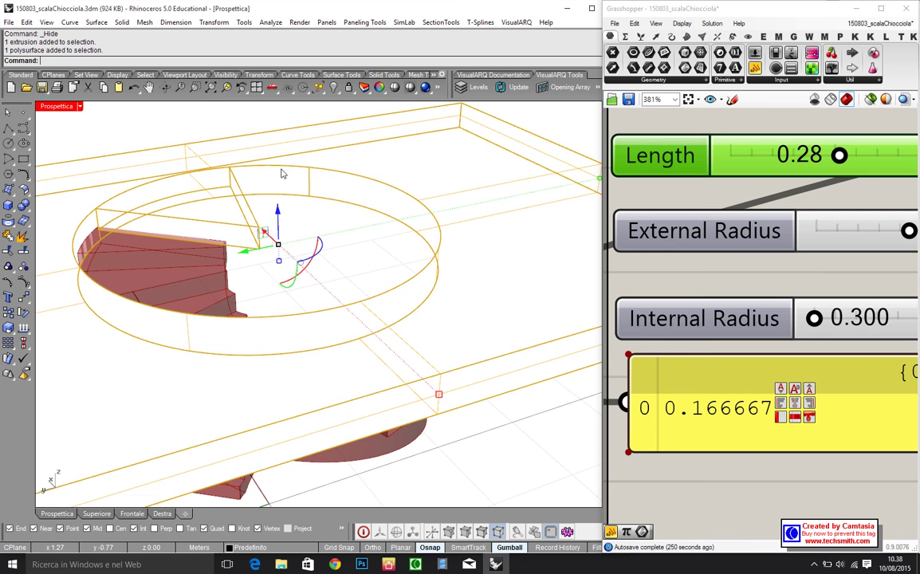
{"action": "scroll", "coordinate": [296, 241], "scroll_direction": "down", "scroll_amount": 5}
{"action": "right_click_drag", "start_coordinate": [295, 242], "coordinate": [308, 200]}
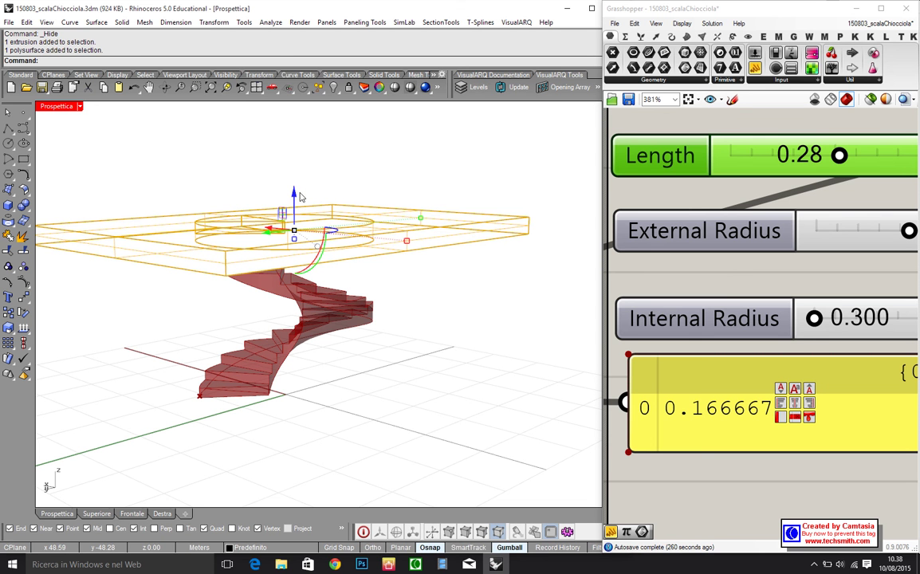
{"action": "left_click", "coordinate": [296, 194]}
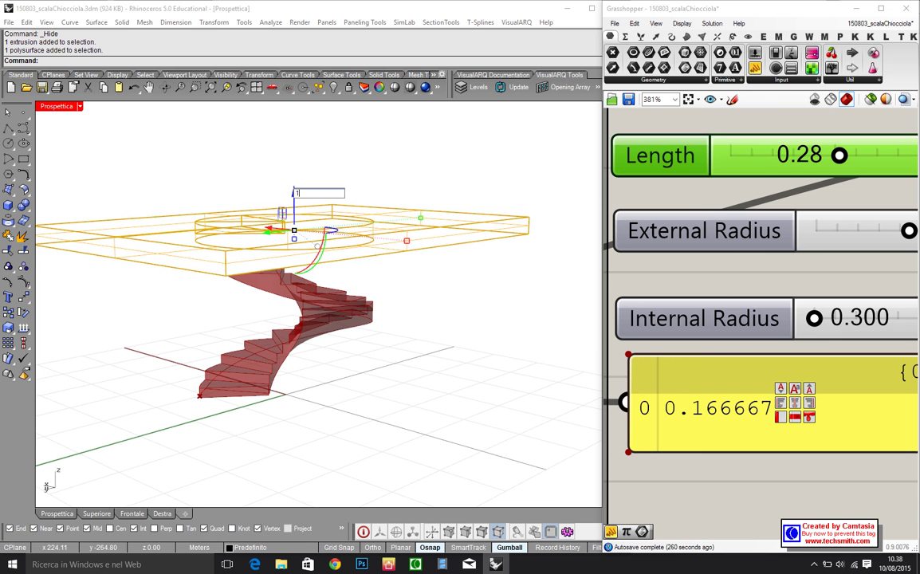
{"action": "type", "text": "1"}
{"action": "key", "text": "Return"}
{"action": "key", "text": "Escape"}
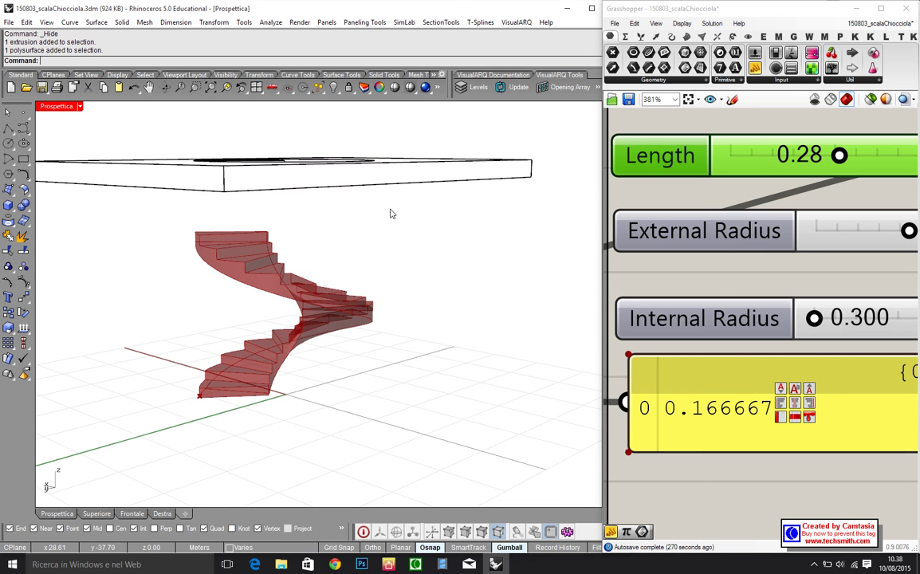
{"action": "right_click_drag", "start_coordinate": [395, 267], "coordinate": [247, 199]}
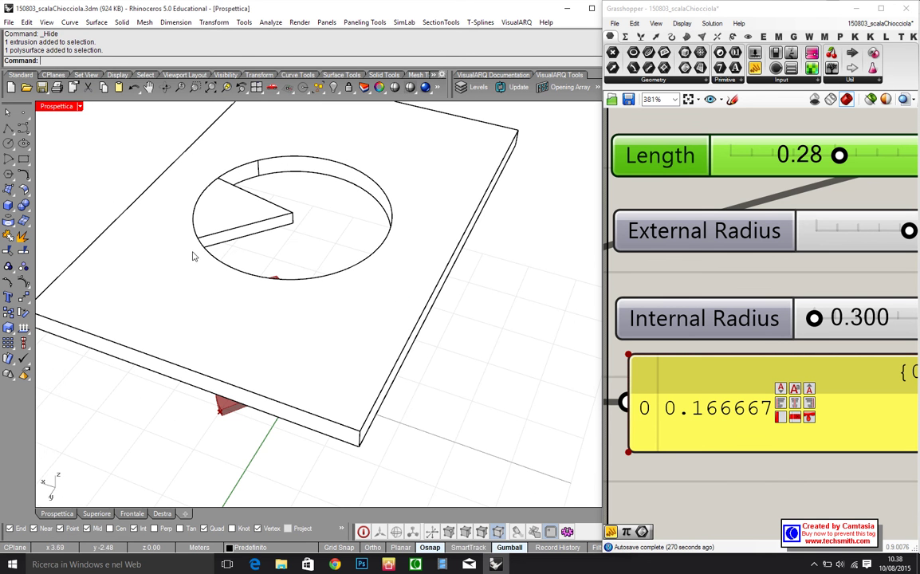
{"action": "right_click_drag", "start_coordinate": [341, 342], "coordinate": [386, 388]}
{"action": "scroll", "coordinate": [386, 388], "scroll_direction": "down", "scroll_amount": 5}
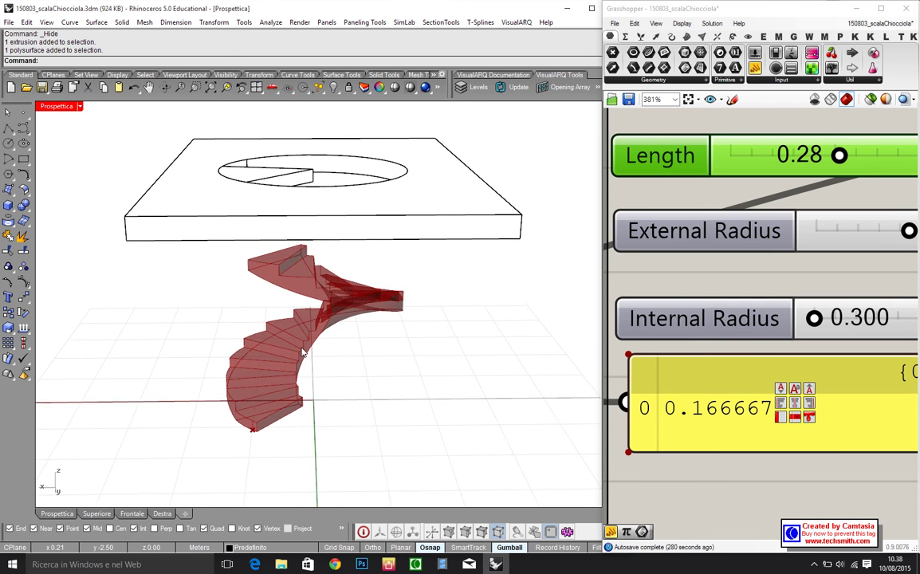
{"action": "scroll", "coordinate": [347, 270], "scroll_direction": "up", "scroll_amount": 3}
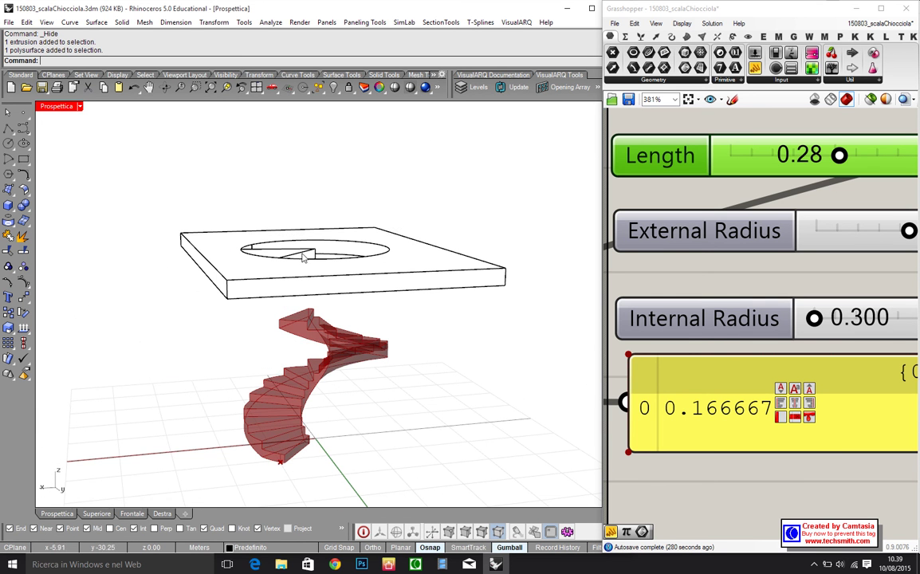
{"action": "right_click_drag", "start_coordinate": [361, 371], "coordinate": [293, 360]}
{"action": "right_click_drag", "start_coordinate": [347, 376], "coordinate": [426, 375]}
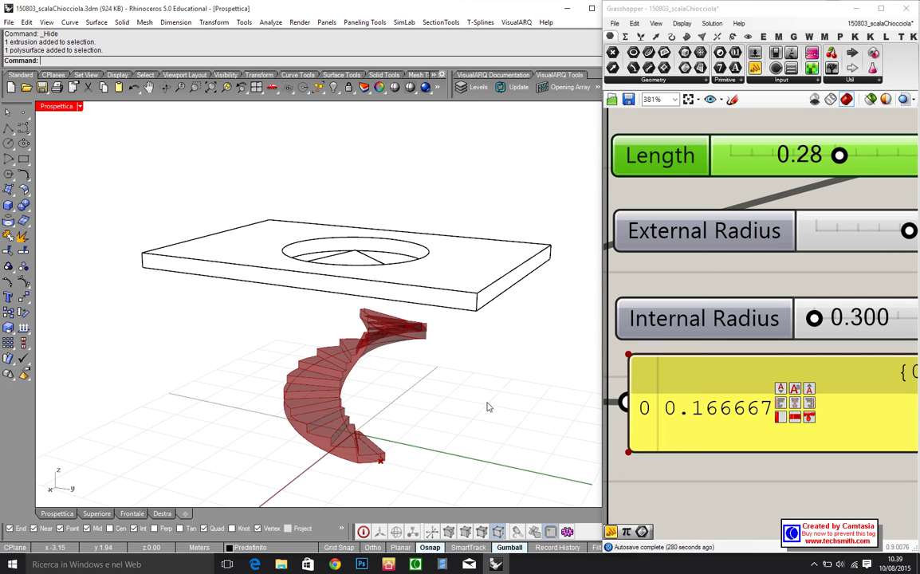
{"action": "scroll", "coordinate": [783, 289], "scroll_direction": "down", "scroll_amount": 5}
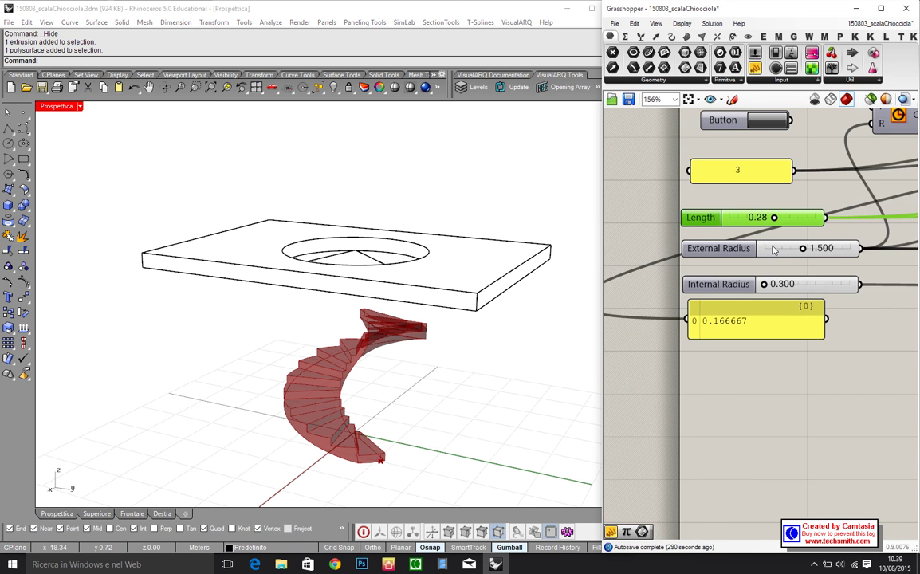
Change the Grasshopper panel text from 3 to 4 in Panel Properties so the stair reaches the raised opening
{"action": "scroll", "coordinate": [718, 223], "scroll_direction": "up", "scroll_amount": 3}
{"action": "scroll", "coordinate": [803, 240], "scroll_direction": "down", "scroll_amount": 2}
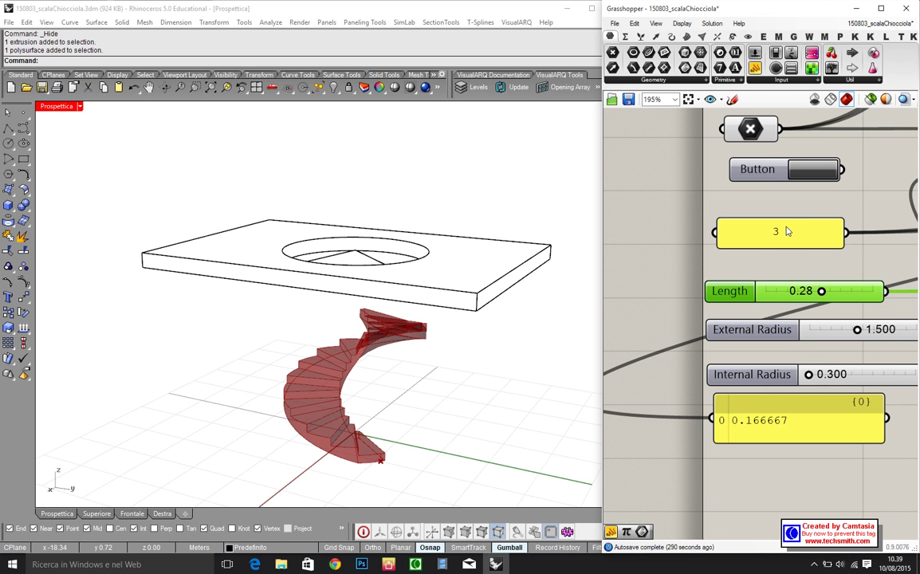
{"action": "double_click", "coordinate": [785, 232]}
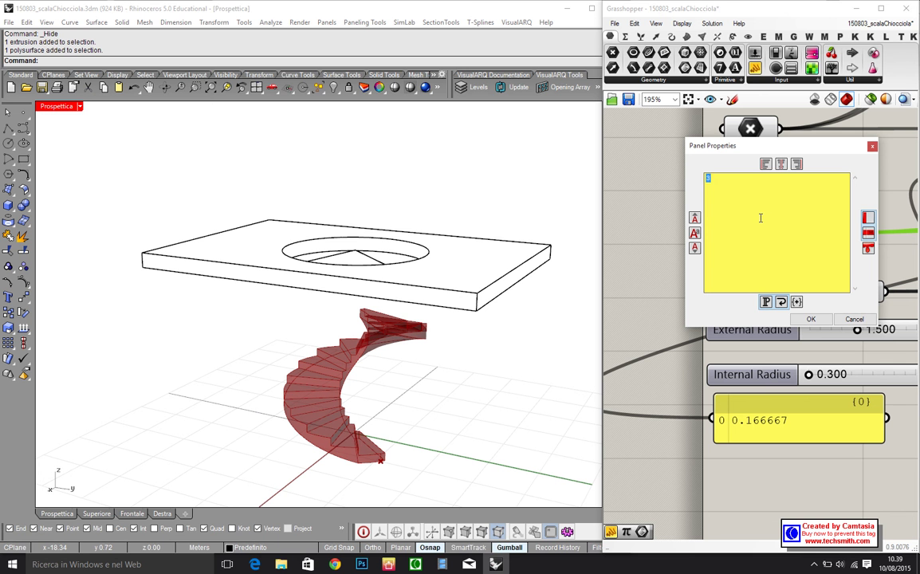
{"action": "left_click", "coordinate": [812, 320]}
{"action": "right_click_drag", "start_coordinate": [271, 343], "coordinate": [124, 236]}
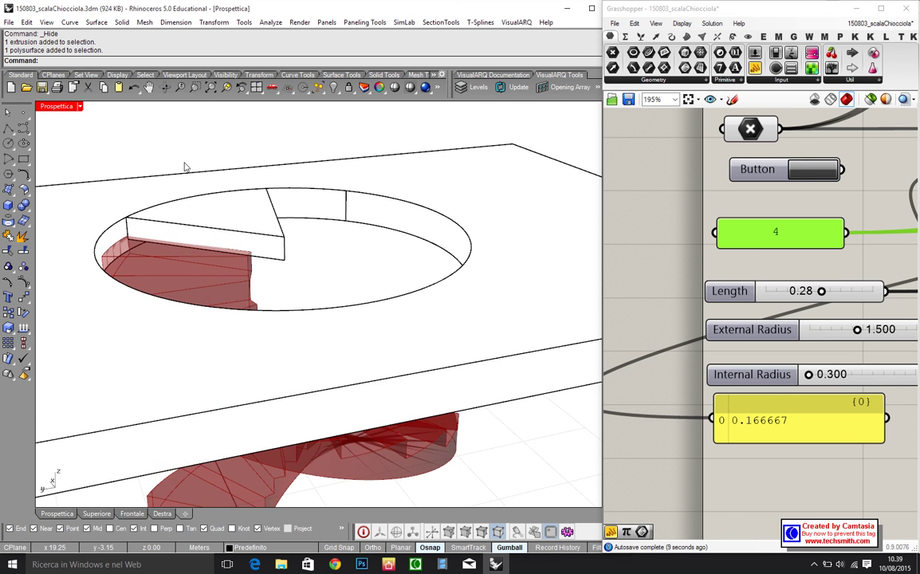
{"action": "scroll", "coordinate": [347, 155], "scroll_direction": "down", "scroll_amount": 5}
{"action": "right_click_drag", "start_coordinate": [375, 181], "coordinate": [161, 236]}
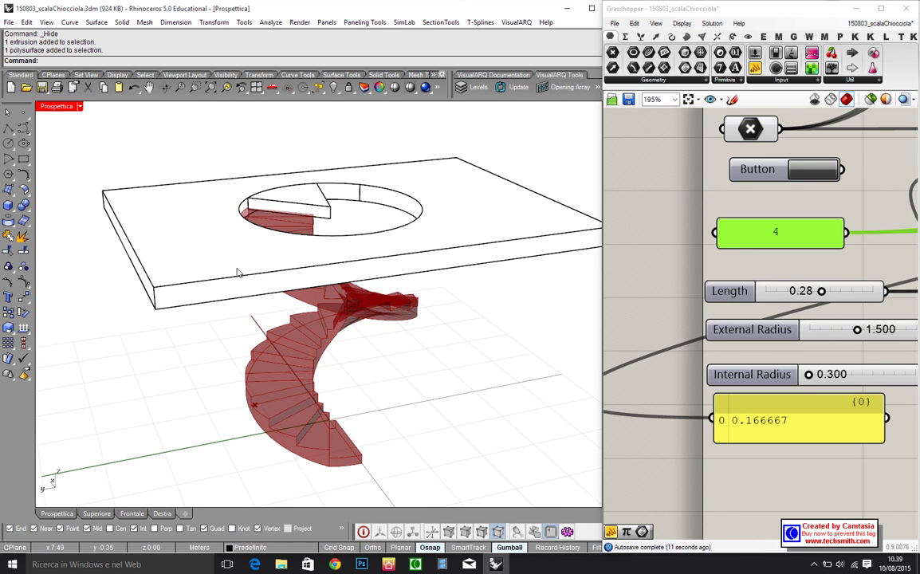
{"action": "right_click_drag", "start_coordinate": [323, 327], "coordinate": [343, 386]}
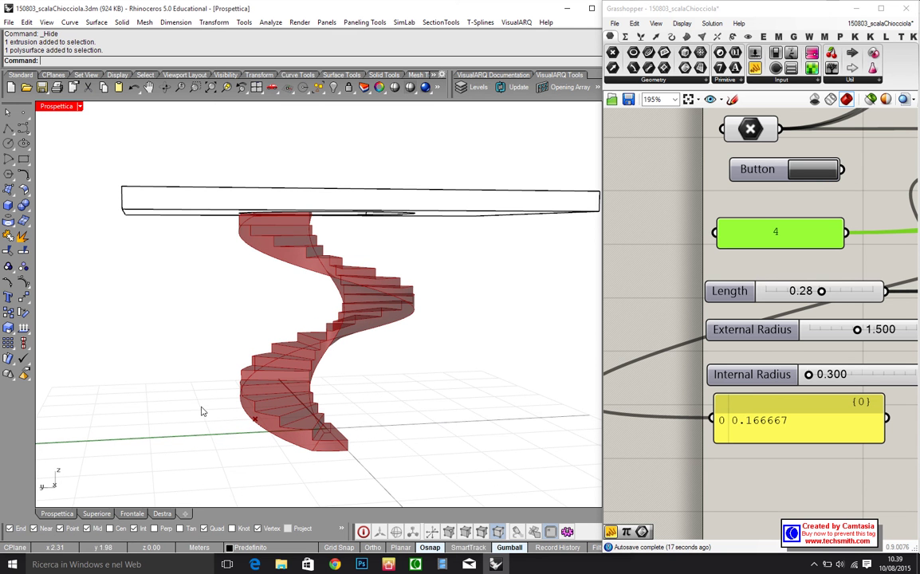
{"action": "right_click_drag", "start_coordinate": [201, 410], "coordinate": [456, 425]}
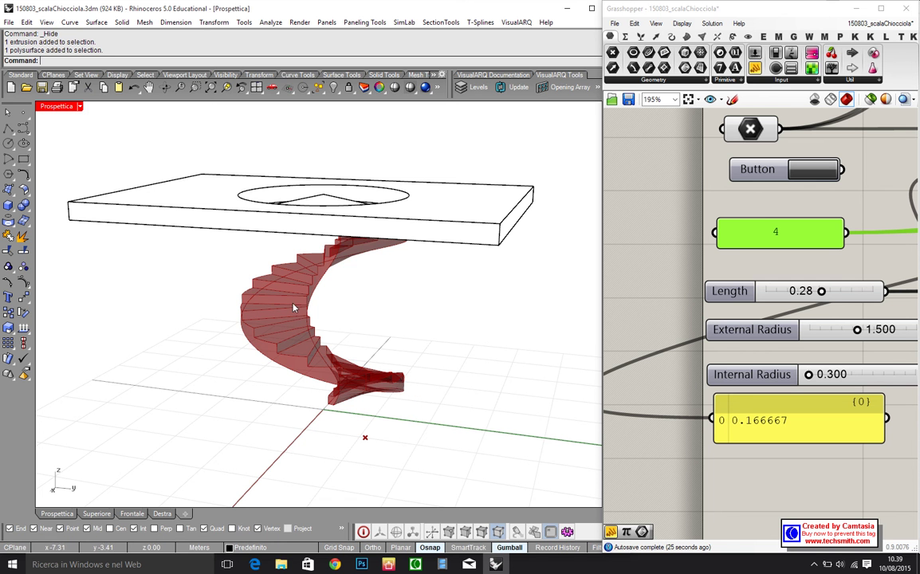
{"action": "right_click_drag", "start_coordinate": [352, 282], "coordinate": [332, 318]}
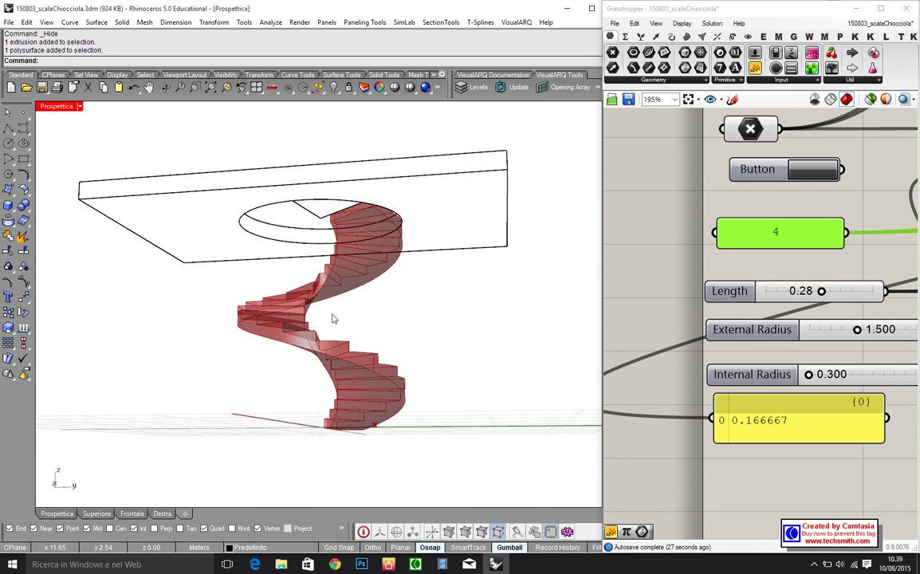
{"action": "right_click_drag", "start_coordinate": [392, 297], "coordinate": [232, 354]}
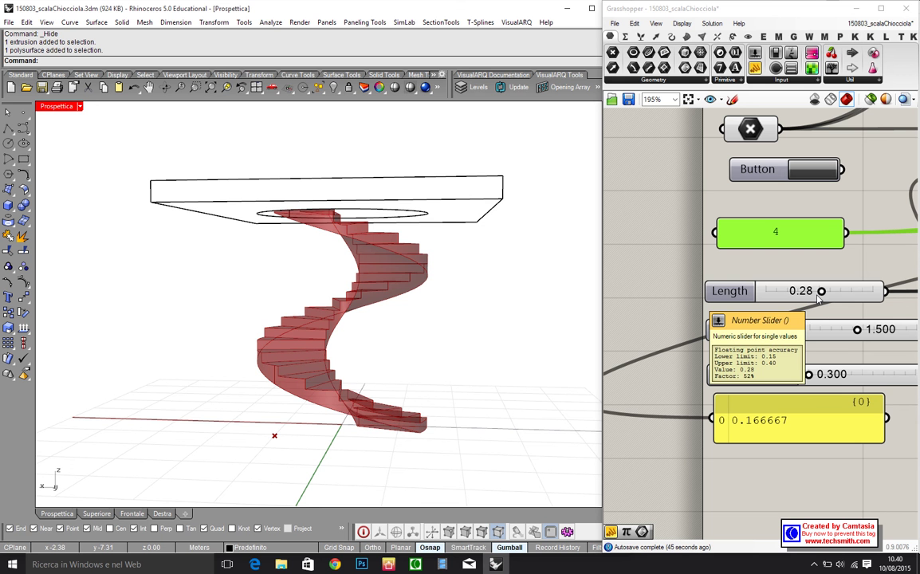
{"action": "right_click_drag", "start_coordinate": [417, 316], "coordinate": [260, 292]}
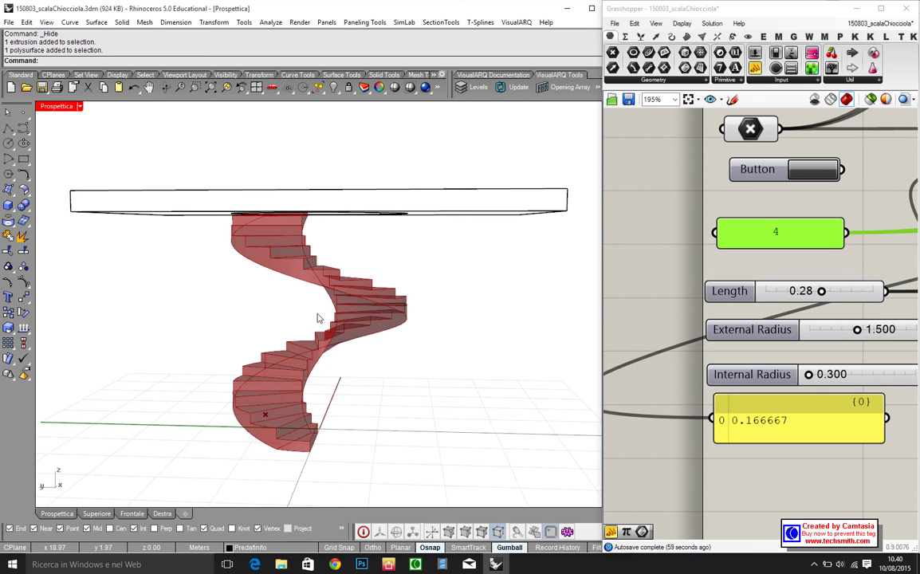
{"action": "right_click_drag", "start_coordinate": [351, 371], "coordinate": [196, 463]}
{"action": "scroll", "coordinate": [295, 283], "scroll_direction": "up", "scroll_amount": 5}
{"action": "right_click_drag", "start_coordinate": [295, 283], "coordinate": [307, 327]}
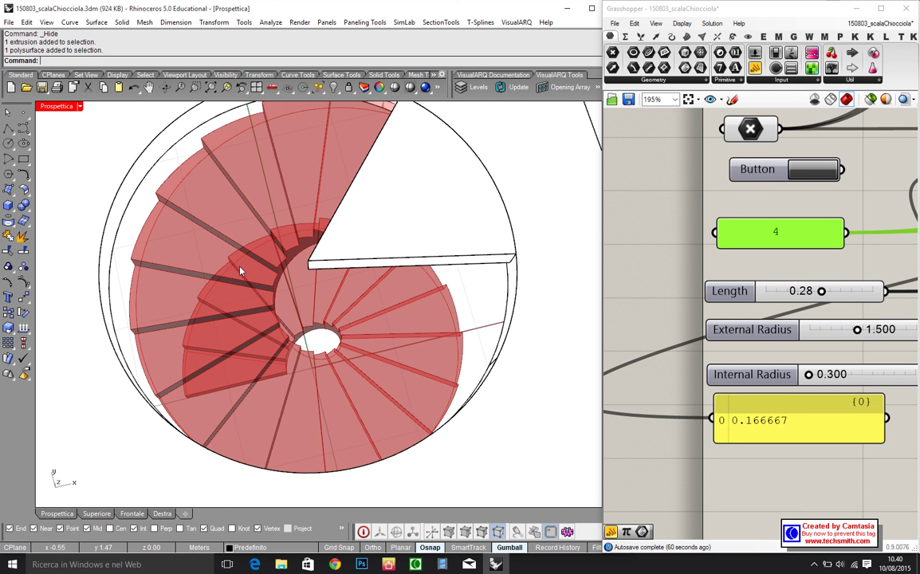
{"action": "right_click_drag", "start_coordinate": [334, 313], "coordinate": [403, 292]}
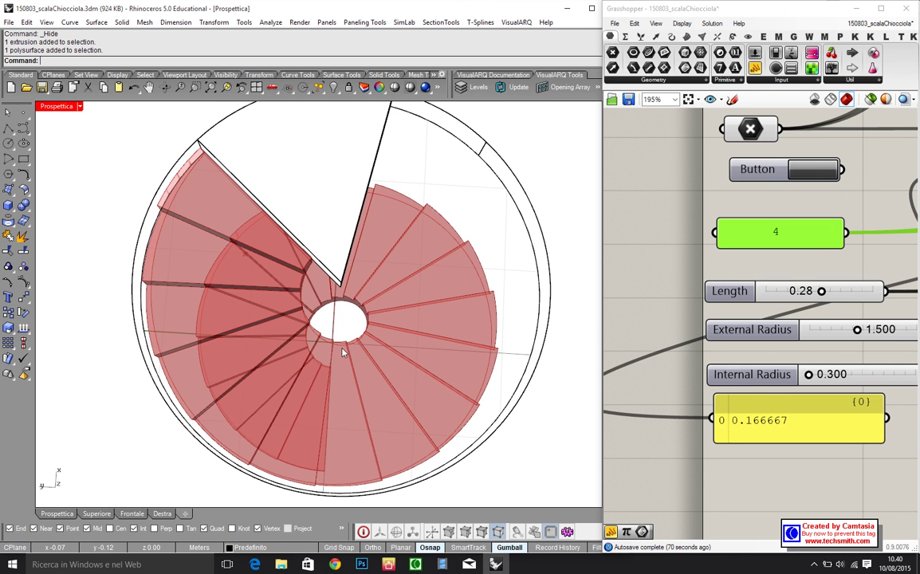
{"action": "mouse_move", "coordinate": [351, 319]}
{"action": "right_mouse_down"}
{"action": "mouse_move", "coordinate": [342, 272]}
{"action": "mouse_move", "coordinate": [352, 330]}
{"action": "right_mouse_up"}
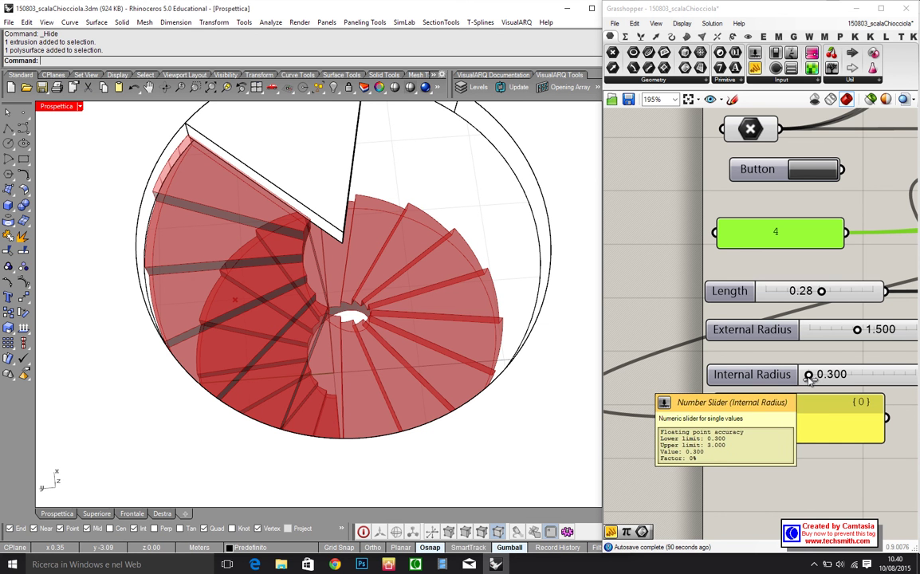
{"action": "right_click_drag", "start_coordinate": [415, 383], "coordinate": [414, 331]}
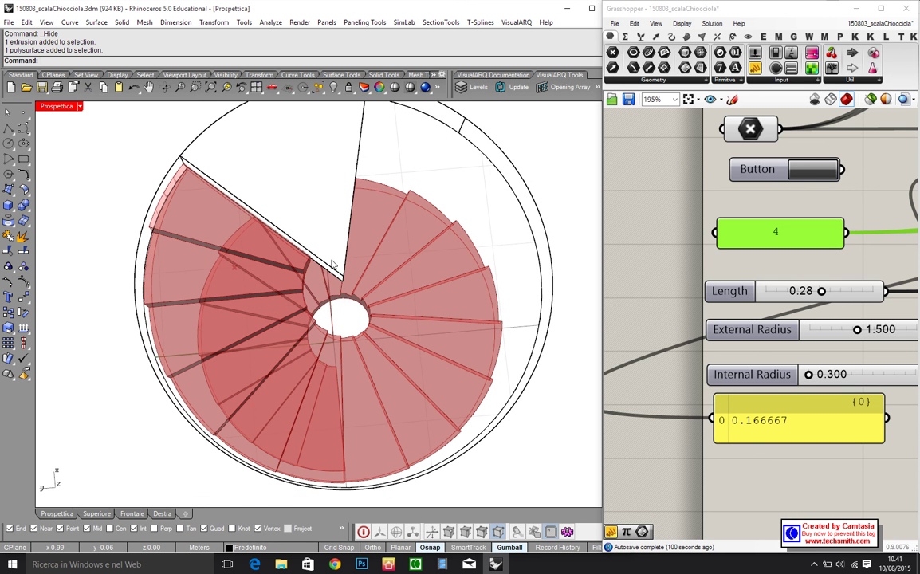
{"action": "right_click_drag", "start_coordinate": [300, 236], "coordinate": [336, 437]}
{"action": "scroll", "coordinate": [336, 437], "scroll_direction": "up", "scroll_amount": 5}
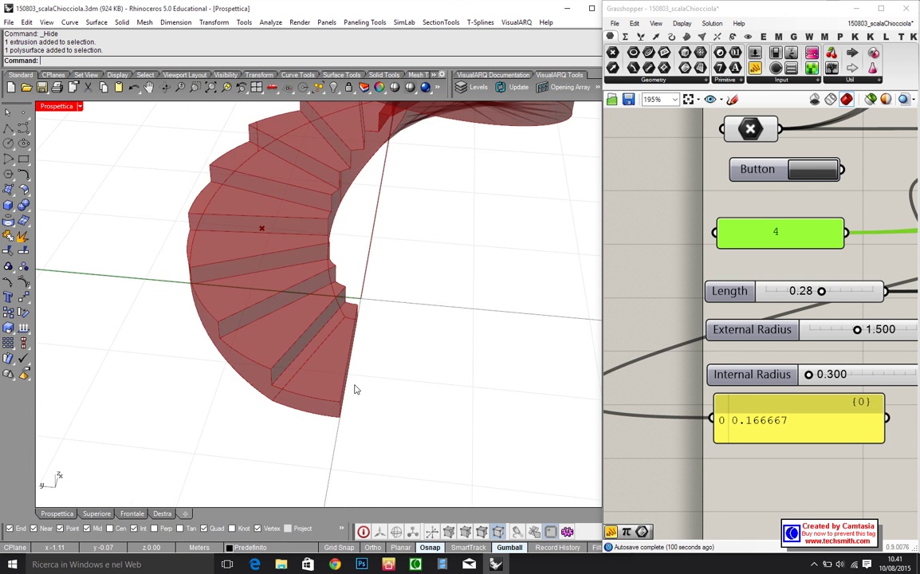
{"action": "right_click_drag", "start_coordinate": [356, 386], "coordinate": [301, 359]}
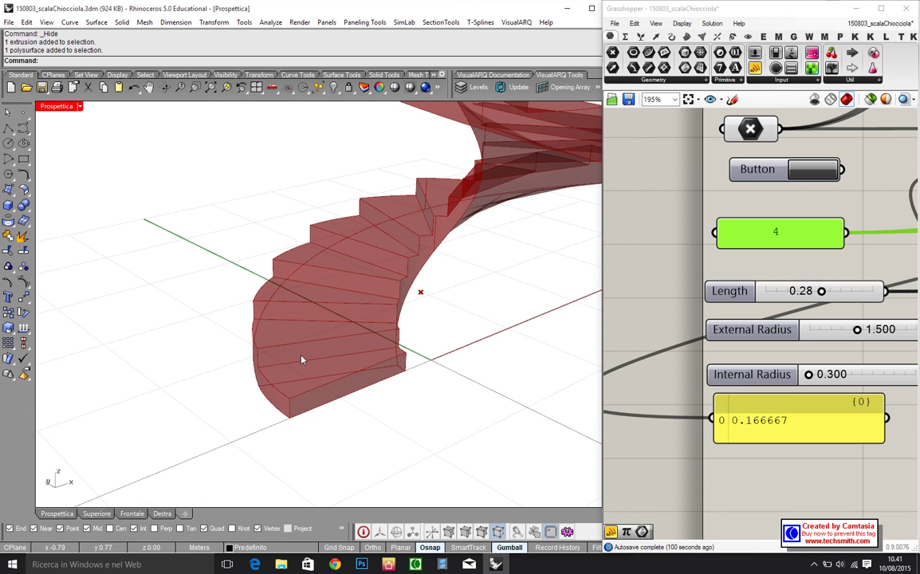
Draw a 0.6-diameter cylinder from the origin with its top above the slab
{"action": "left_click", "coordinate": [384, 76]}
{"action": "left_click", "coordinate": [9, 236]}
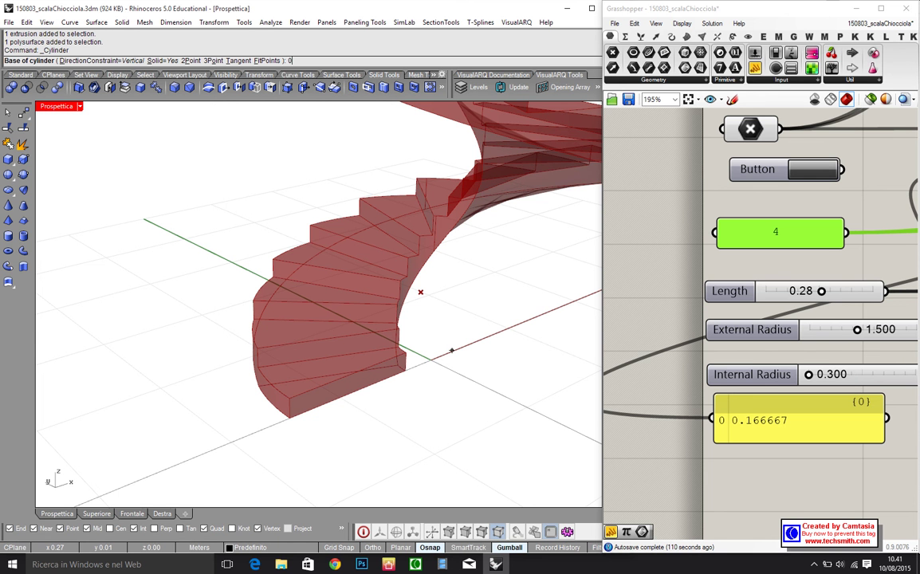
{"action": "left_click", "coordinate": [431, 359]}
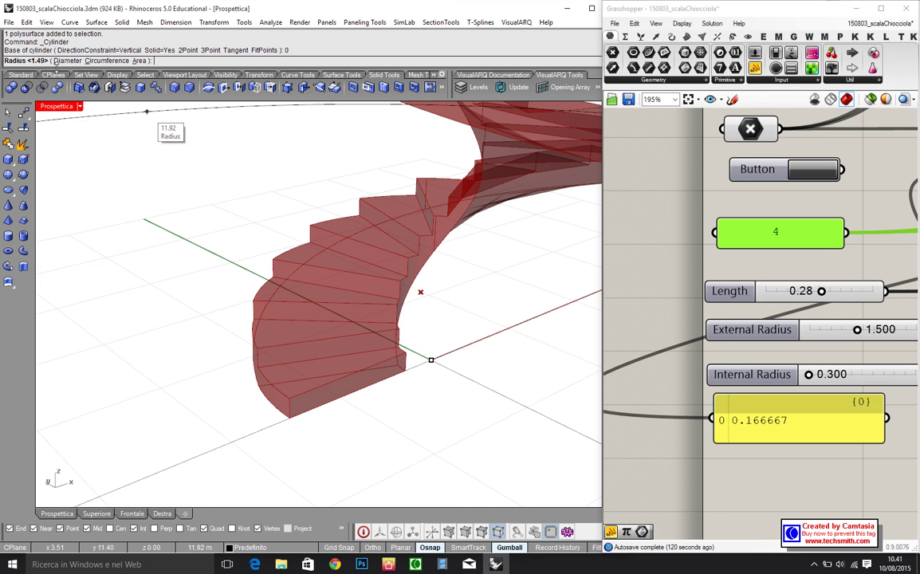
{"action": "left_click", "coordinate": [59, 61]}
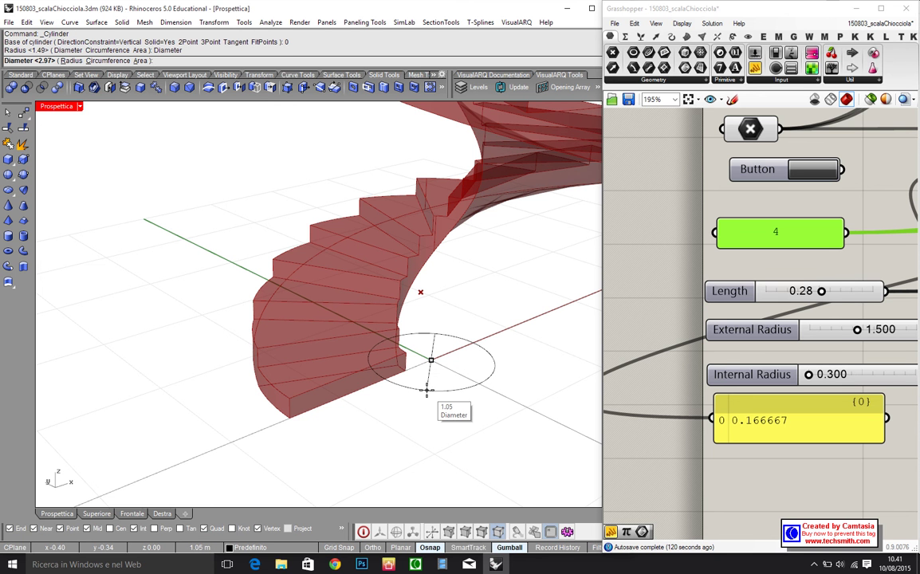
{"action": "type", "text": ".6"}
{"action": "key", "text": "Return"}
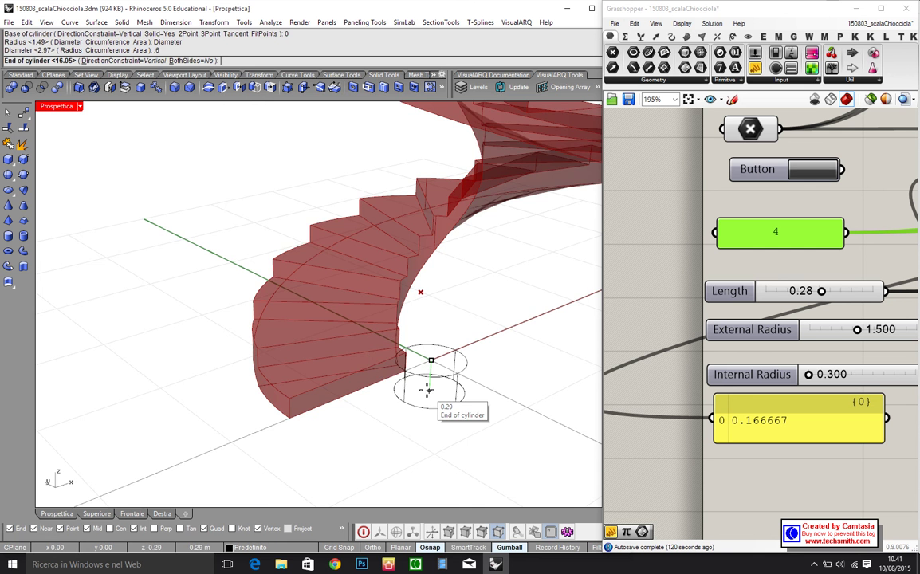
{"action": "scroll", "coordinate": [429, 390], "scroll_direction": "down", "scroll_amount": 5}
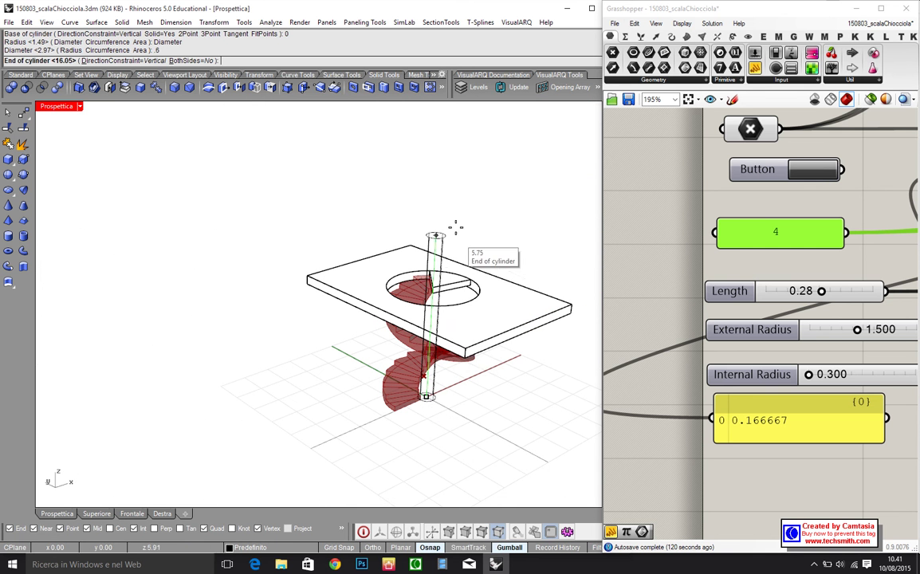
{"action": "left_click", "coordinate": [437, 235]}
{"action": "mouse_move", "coordinate": [483, 385]}
{"action": "right_mouse_down"}
{"action": "mouse_move", "coordinate": [304, 327]}
{"action": "mouse_move", "coordinate": [56, 350]}
{"action": "mouse_move", "coordinate": [214, 332]}
{"action": "right_mouse_up"}
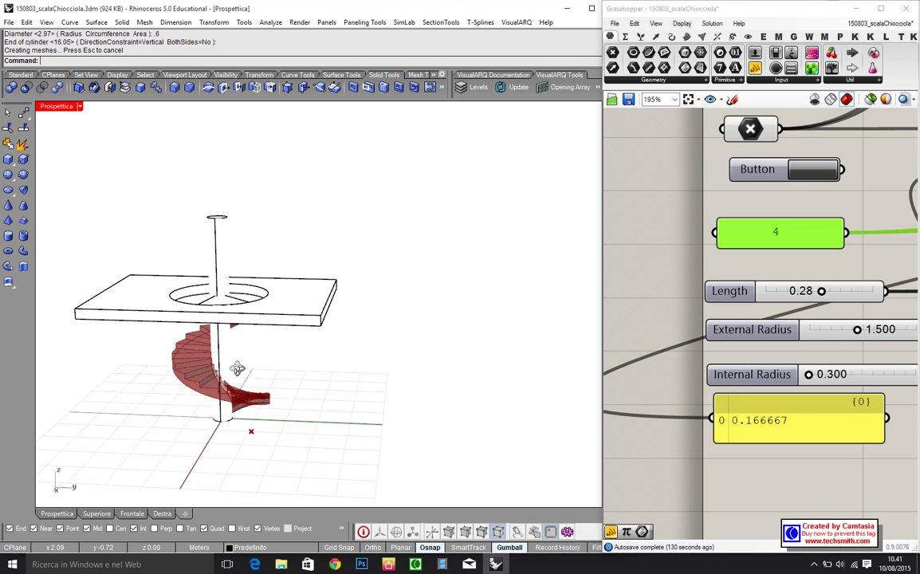
Switch the Perspective viewport to Shaded display
{"action": "left_click", "coordinate": [79, 106]}
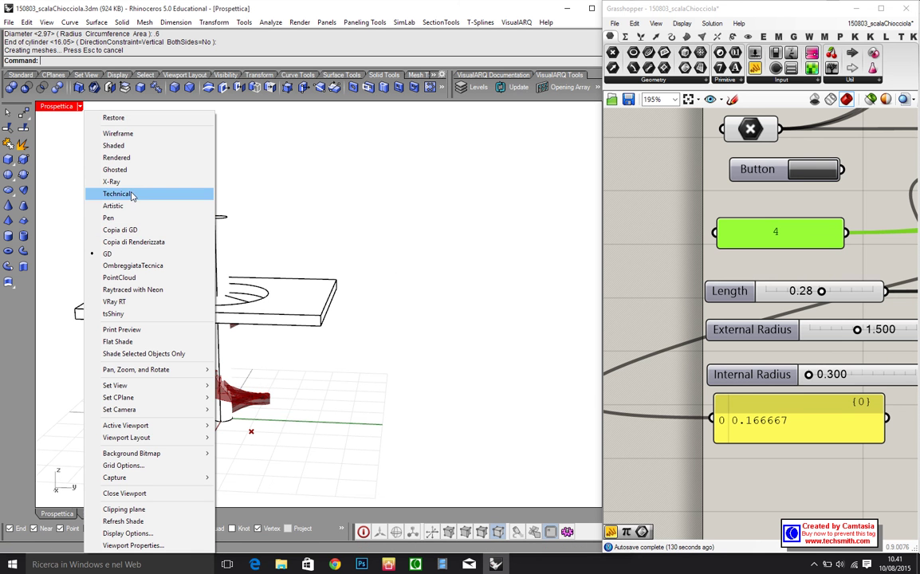
{"action": "left_click", "coordinate": [127, 152]}
{"action": "mouse_move", "coordinate": [252, 431]}
{"action": "right_mouse_down"}
{"action": "mouse_move", "coordinate": [267, 405]}
{"action": "mouse_move", "coordinate": [161, 382]}
{"action": "mouse_move", "coordinate": [184, 398]}
{"action": "mouse_move", "coordinate": [295, 407]}
{"action": "right_mouse_up"}
{"action": "scroll", "coordinate": [260, 181], "scroll_direction": "up", "scroll_amount": 3}
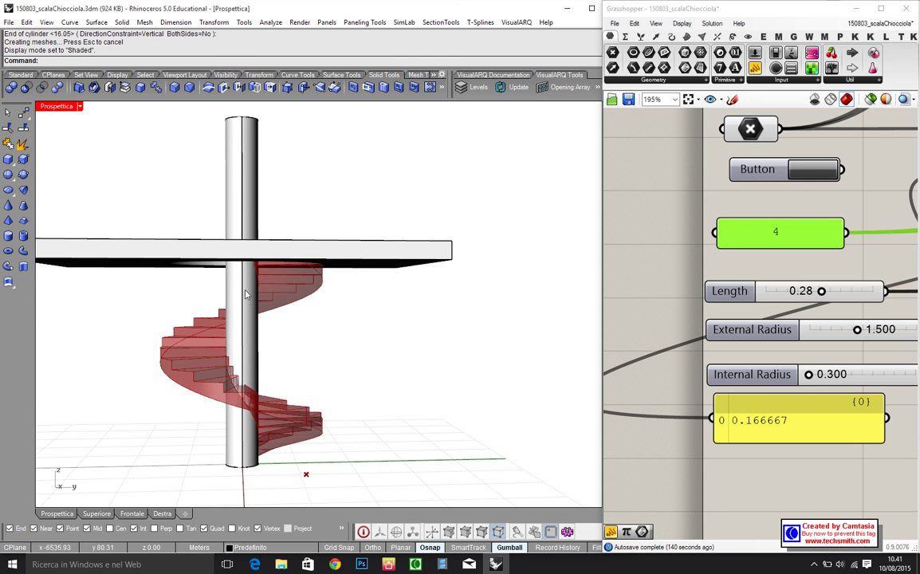
{"action": "right_click_drag", "start_coordinate": [231, 431], "coordinate": [284, 410]}
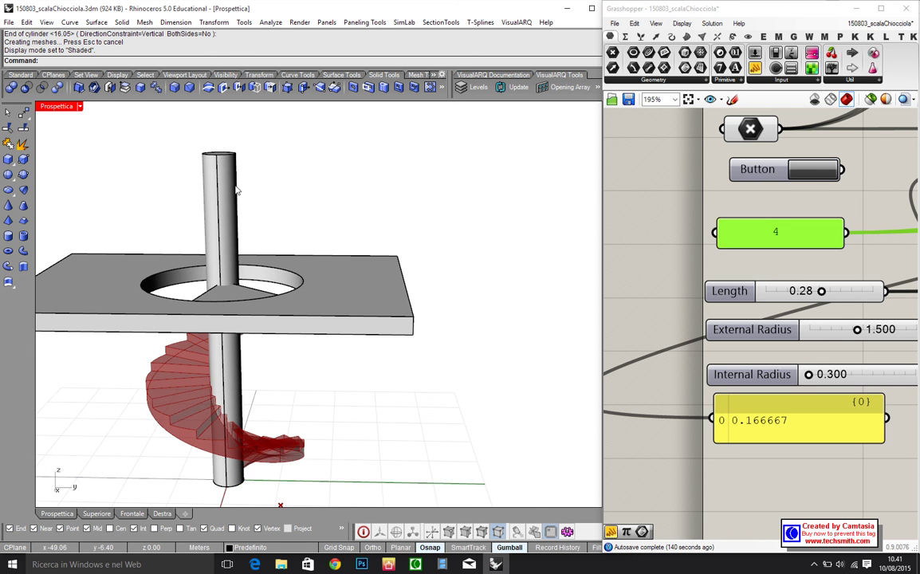
Delete the central column cylinder
{"action": "left_click", "coordinate": [214, 171]}
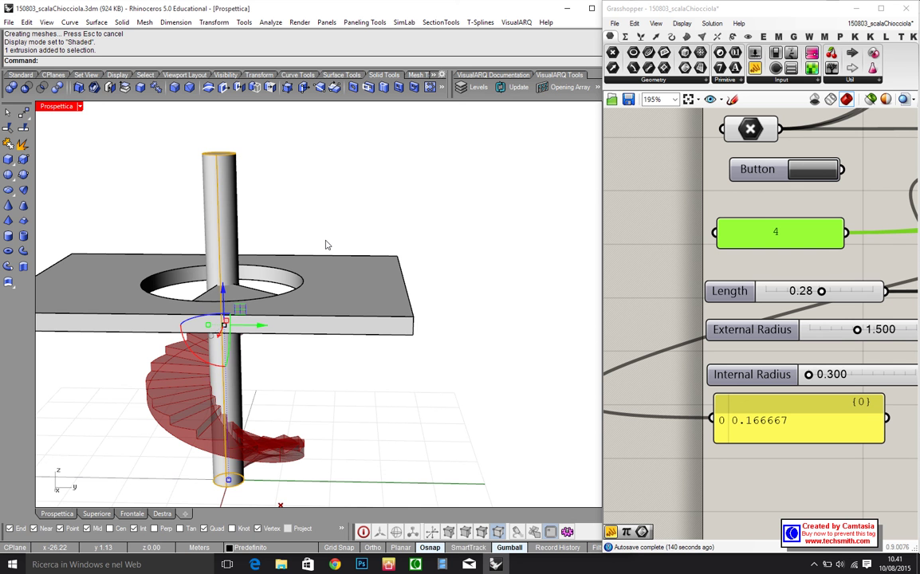
{"action": "key", "text": "Delete"}
{"action": "key", "text": "Return"}
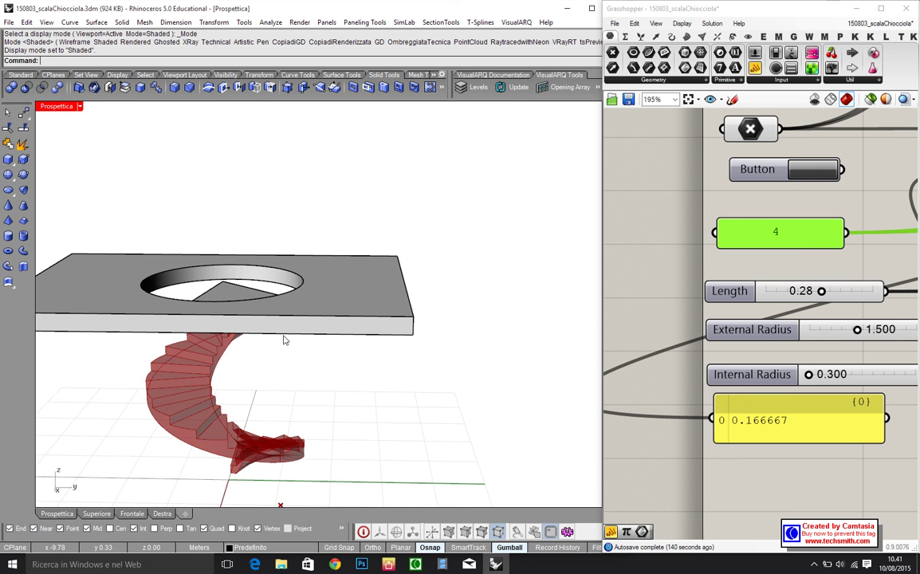
{"action": "key", "text": "Return"}
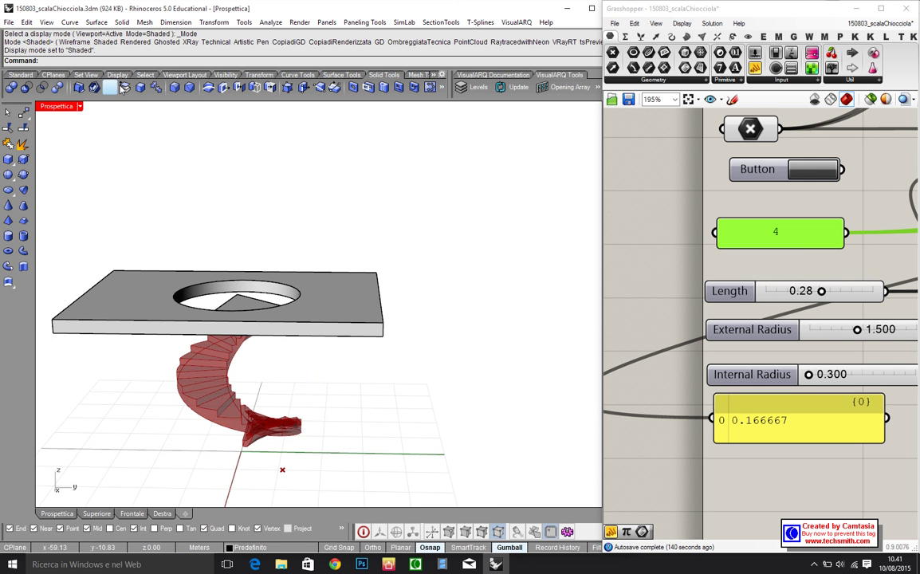
Start the Cylinder command, cancel it, and restart it with a low view of the stair base
{"action": "left_click", "coordinate": [8, 236]}
{"action": "right_click_drag", "start_coordinate": [329, 236], "coordinate": [345, 366]}
{"action": "scroll", "coordinate": [288, 401], "scroll_direction": "up", "scroll_amount": 5}
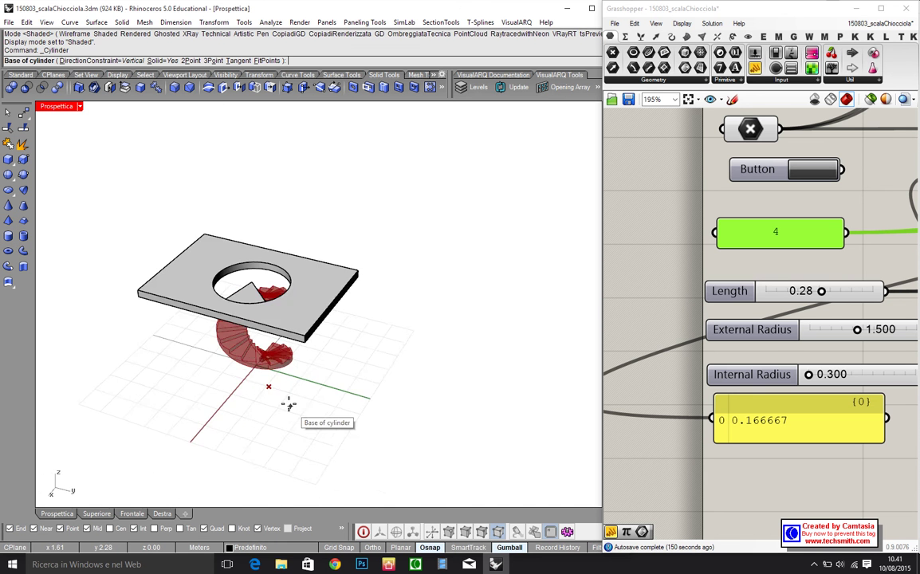
{"action": "right_click", "coordinate": [247, 375]}
{"action": "right_click_drag", "start_coordinate": [247, 376], "coordinate": [212, 331]}
{"action": "left_click", "coordinate": [8, 235]}
{"action": "scroll", "coordinate": [456, 299], "scroll_direction": "up", "scroll_amount": 5}
{"action": "right_click_drag", "start_coordinate": [456, 299], "coordinate": [416, 307]}
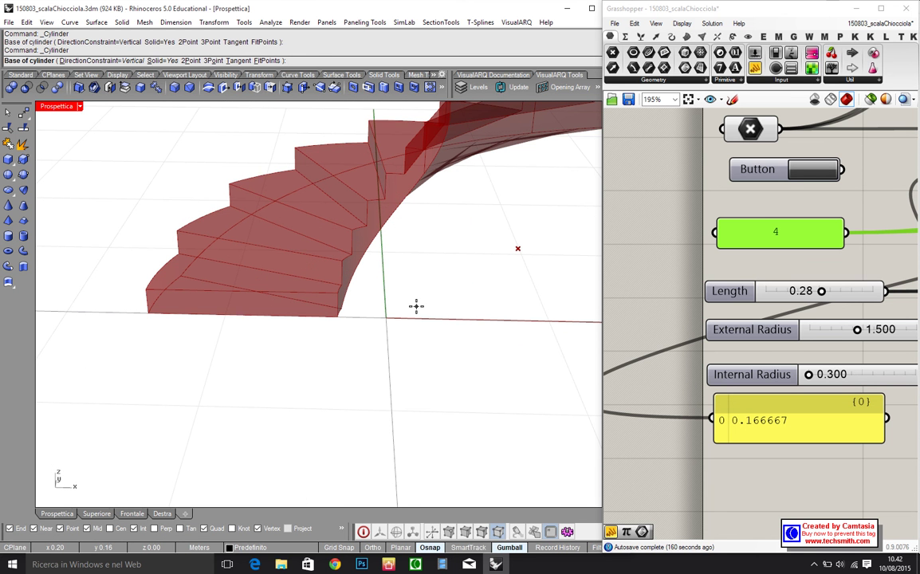
Draw a 0.3-diameter cylinder from the origin 0 with its top above the slab
{"action": "type", "text": "0"}
{"action": "key", "text": "Return"}
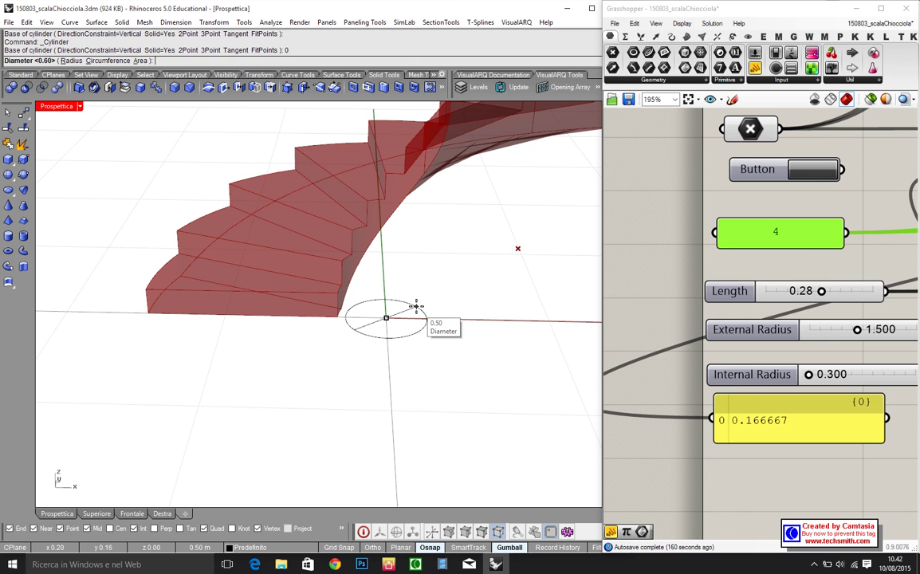
{"action": "type", "text": "3"}
{"action": "key", "text": "Return"}
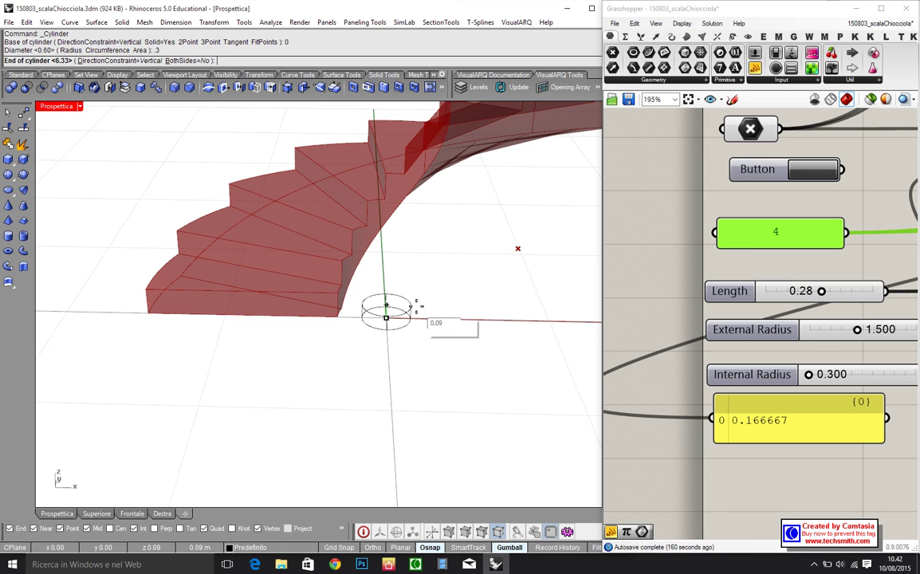
{"action": "scroll", "coordinate": [445, 427], "scroll_direction": "down", "scroll_amount": 6}
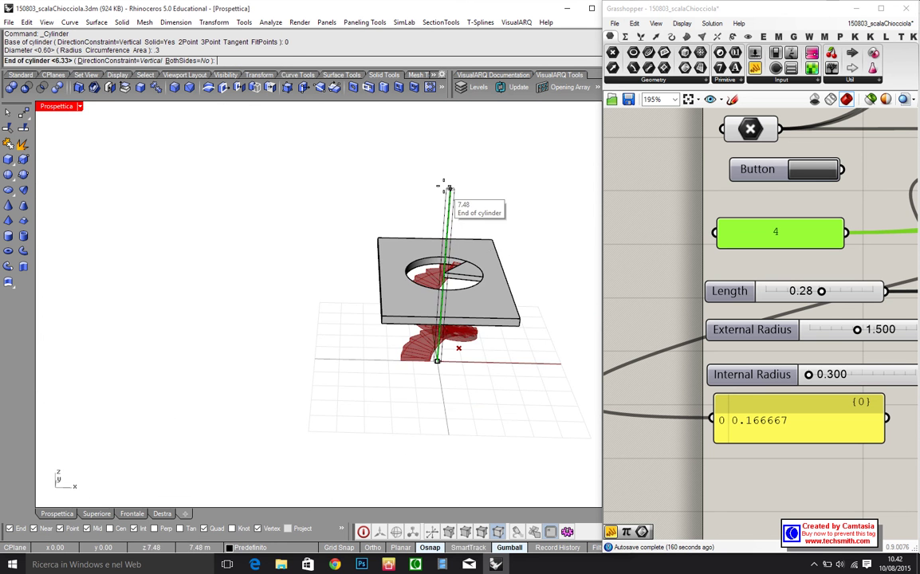
{"action": "left_click", "coordinate": [449, 186]}
Orbit around the new column and steps to inspect them
{"action": "right_click_drag", "start_coordinate": [491, 374], "coordinate": [460, 366]}
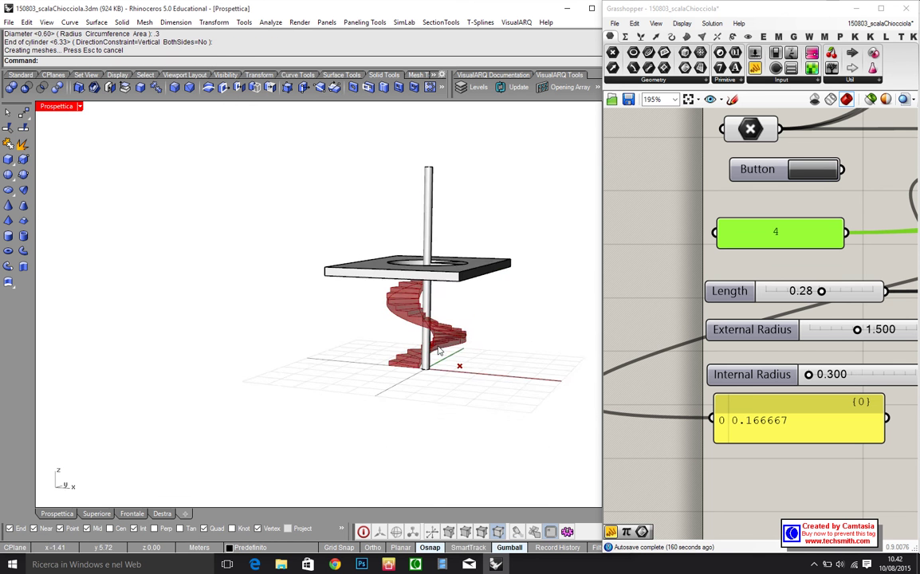
{"action": "scroll", "coordinate": [421, 323], "scroll_direction": "up", "scroll_amount": 5}
{"action": "right_click_drag", "start_coordinate": [388, 260], "coordinate": [429, 278]}
{"action": "scroll", "coordinate": [429, 278], "scroll_direction": "up", "scroll_amount": 3}
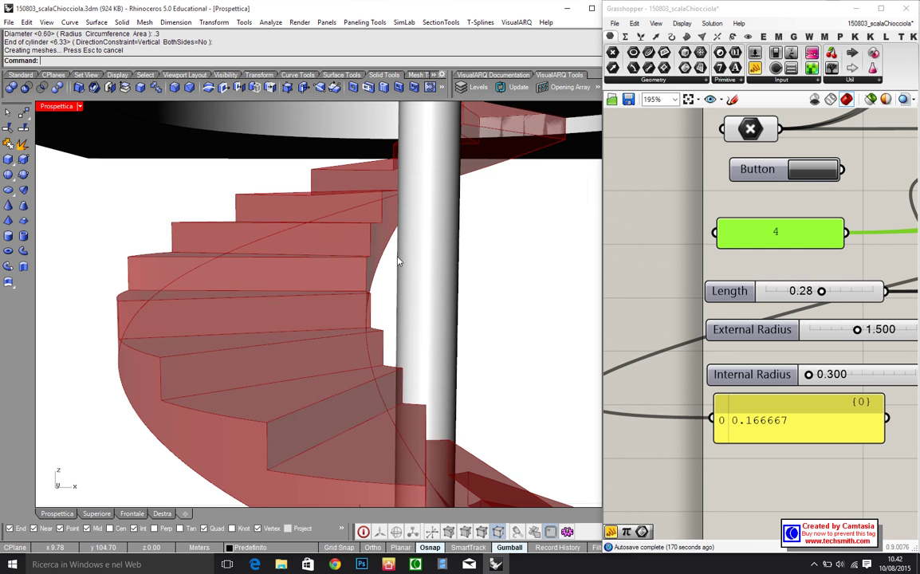
{"action": "right_click_drag", "start_coordinate": [272, 330], "coordinate": [311, 265]}
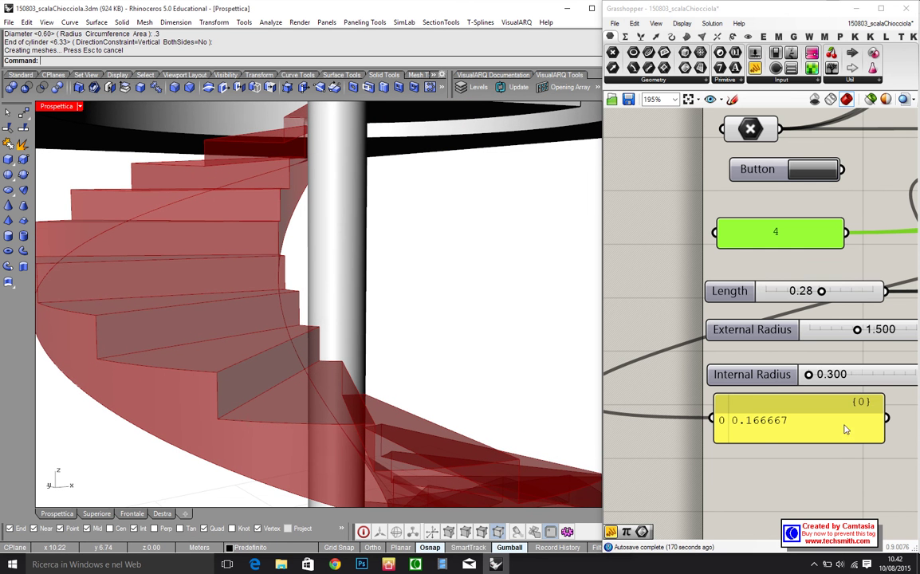
{"action": "right_click_drag", "start_coordinate": [836, 448], "coordinate": [764, 293]}
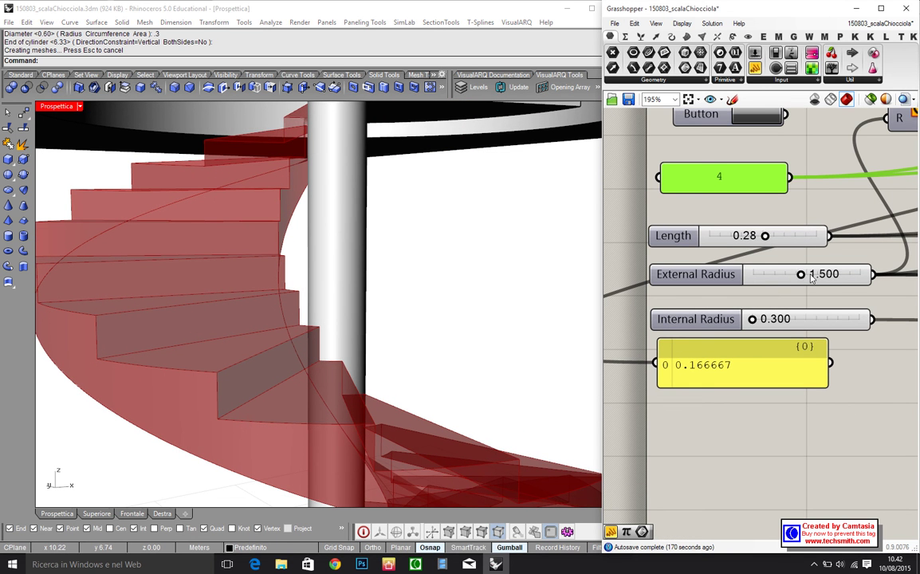
{"action": "double_click", "coordinate": [777, 319]}
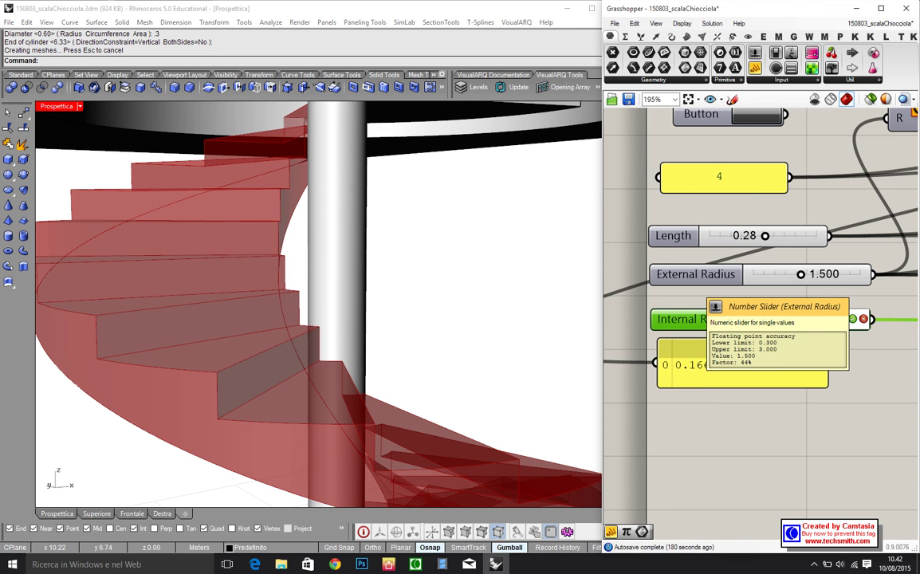
{"action": "key", "text": "BackSpace"}
{"action": "type", "text": ".15"}
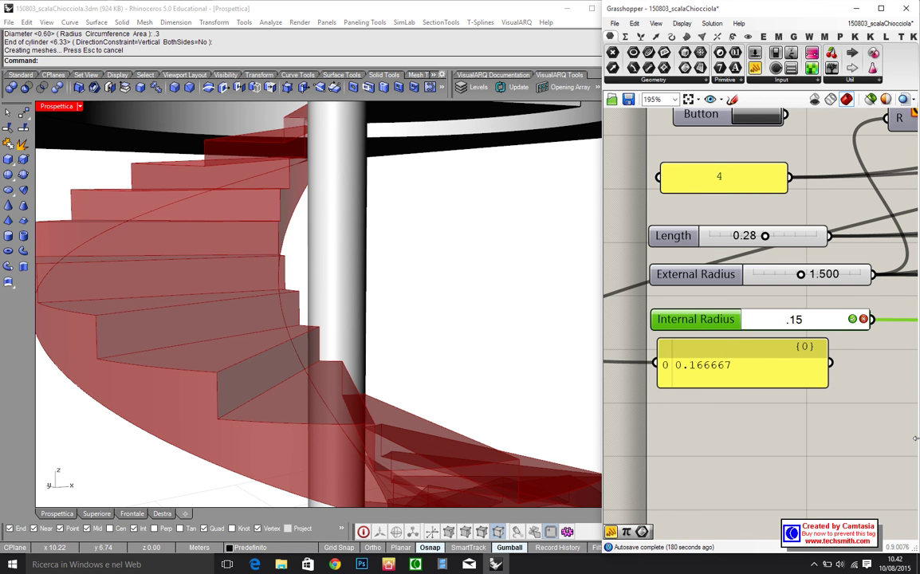
{"action": "key", "text": "Return"}
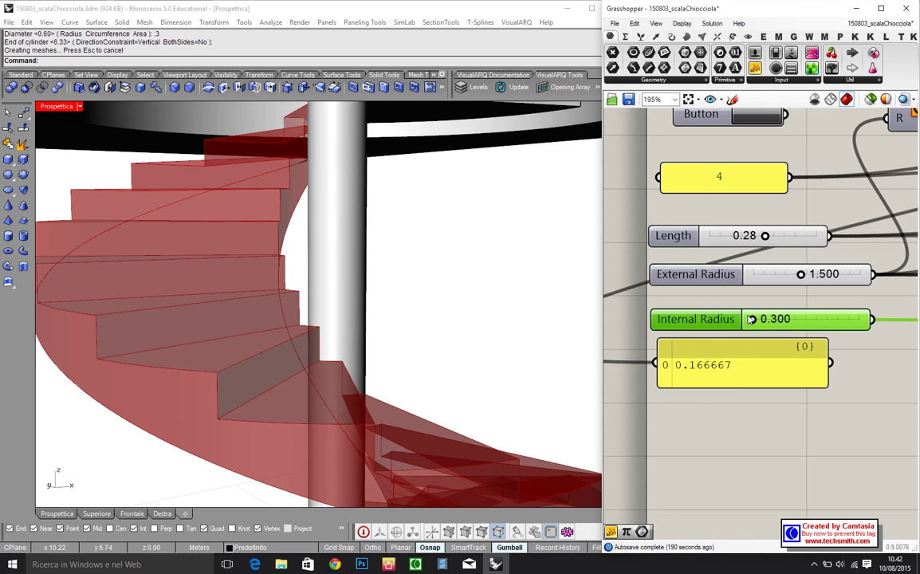
{"action": "double_click", "coordinate": [820, 320]}
{"action": "type", "text": "."}
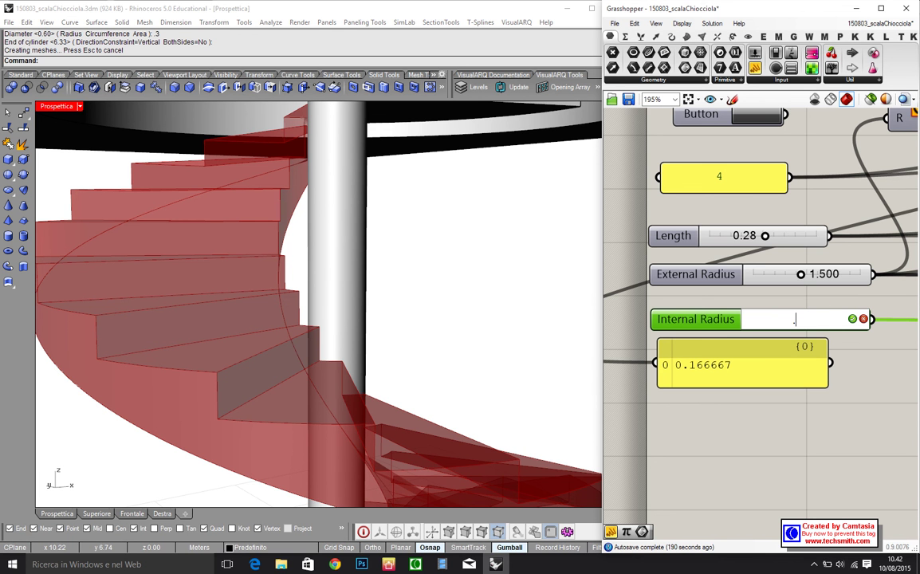
{"action": "type", "text": "15"}
{"action": "left_click", "coordinate": [863, 319]}
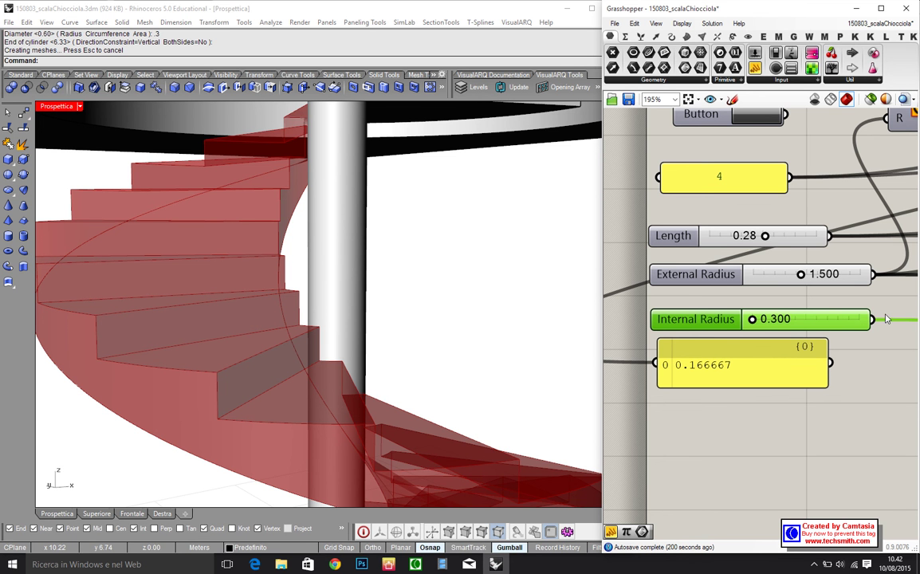
Lower the Internal Radius slider's minimum from 0.300 to 0.15 in its settings
{"action": "right_click", "coordinate": [836, 320]}
{"action": "left_click", "coordinate": [843, 372]}
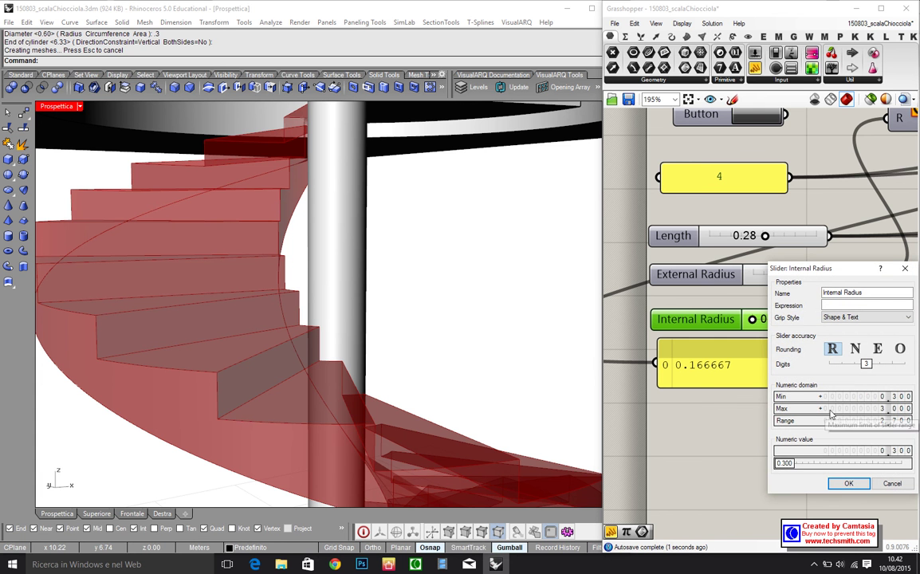
{"action": "double_click", "coordinate": [856, 398]}
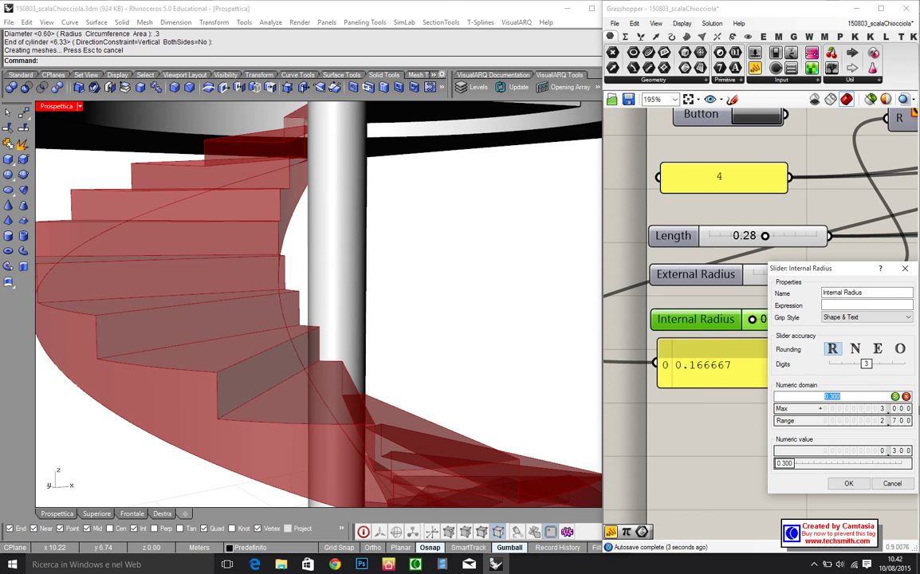
{"action": "key", "text": "BackSpace"}
{"action": "type", "text": ".15"}
{"action": "key", "text": "Return"}
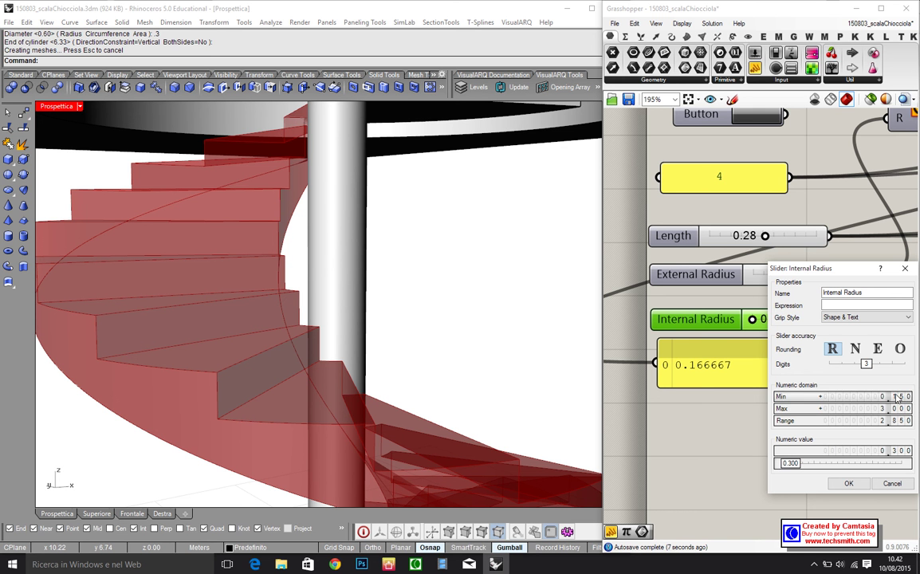
{"action": "left_click", "coordinate": [849, 485]}
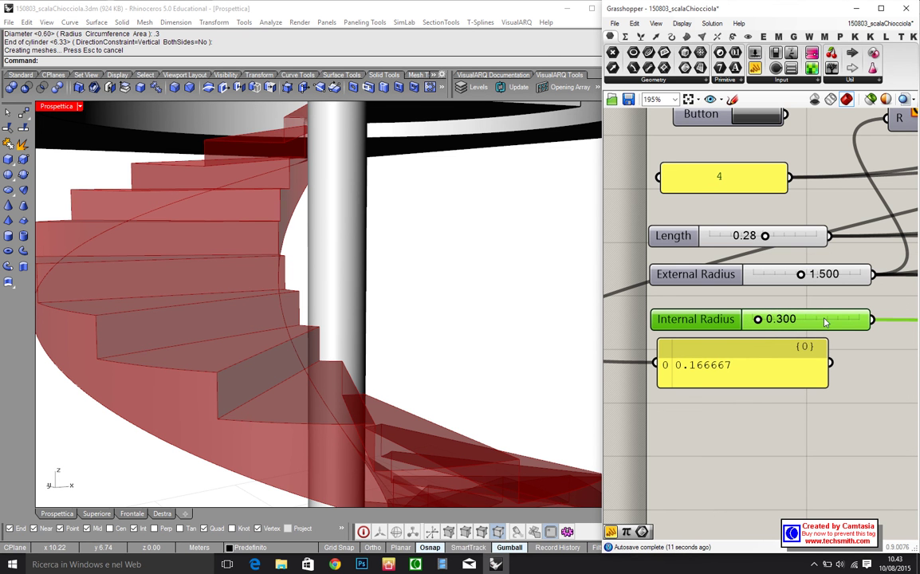
Enter .15 as the Internal Radius slider value
{"action": "double_click", "coordinate": [825, 321]}
{"action": "type", "text": ".1"}
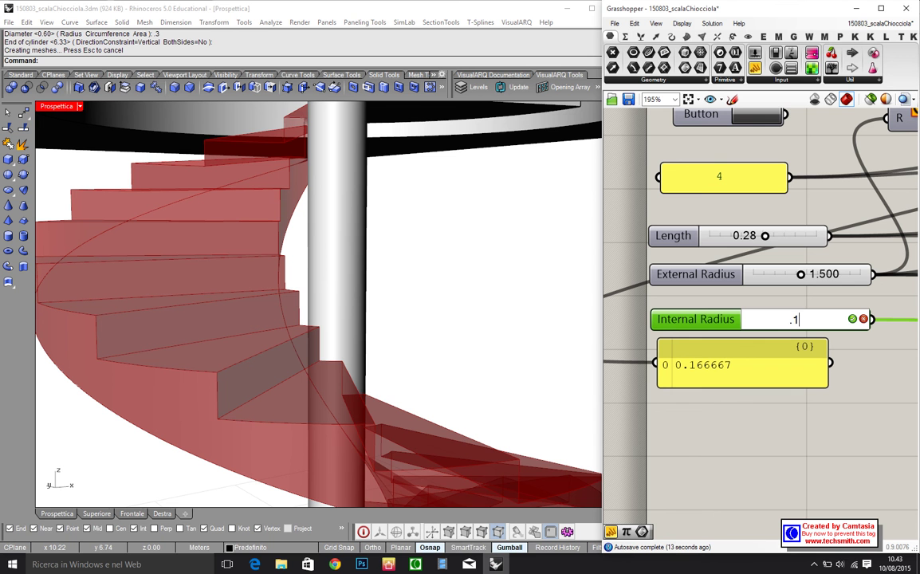
{"action": "key", "text": "BackSpace"}
{"action": "type", "text": "15"}
{"action": "left_click", "coordinate": [850, 320]}
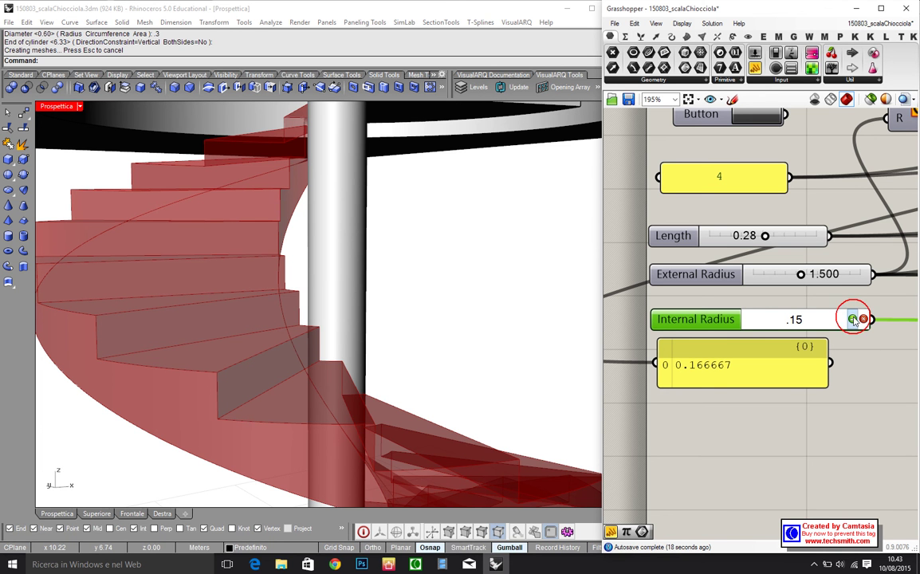
Window-select the floor slab and its ring-opening extrusion and hide them
{"action": "right_click_drag", "start_coordinate": [380, 271], "coordinate": [508, 319]}
{"action": "scroll", "coordinate": [311, 278], "scroll_direction": "down", "scroll_amount": 5}
{"action": "left_click_drag", "start_coordinate": [508, 319], "coordinate": [421, 236]}
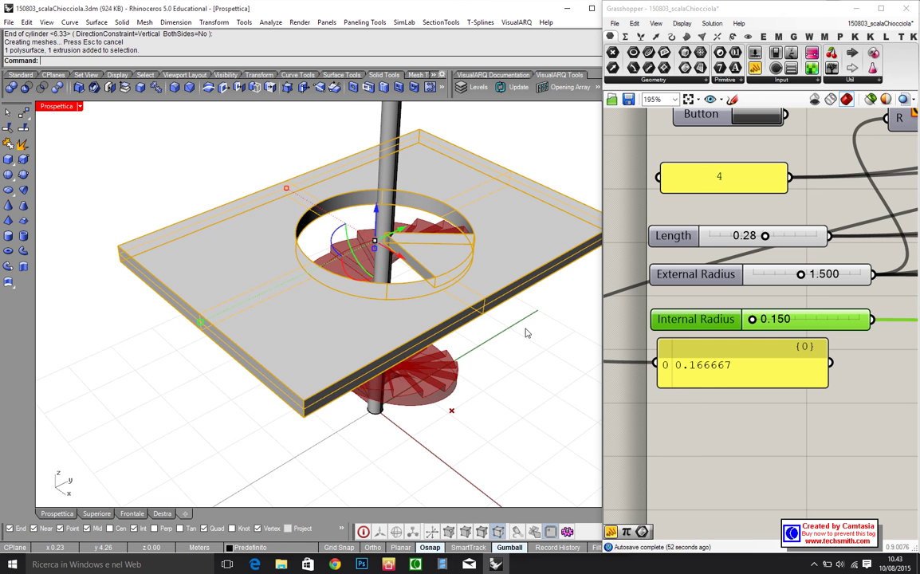
{"action": "right_click_drag", "start_coordinate": [526, 333], "coordinate": [571, 310]}
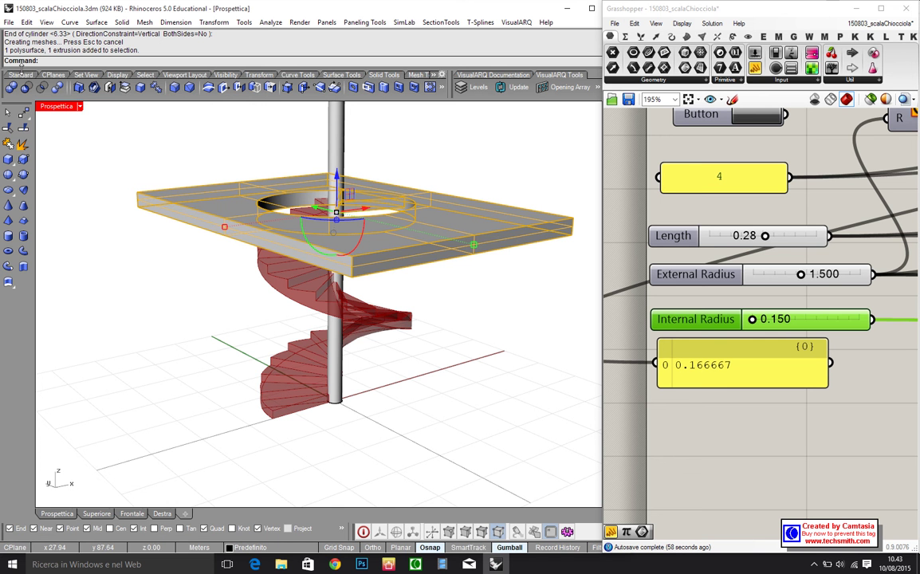
{"action": "left_click", "coordinate": [23, 74]}
{"action": "left_click", "coordinate": [318, 87]}
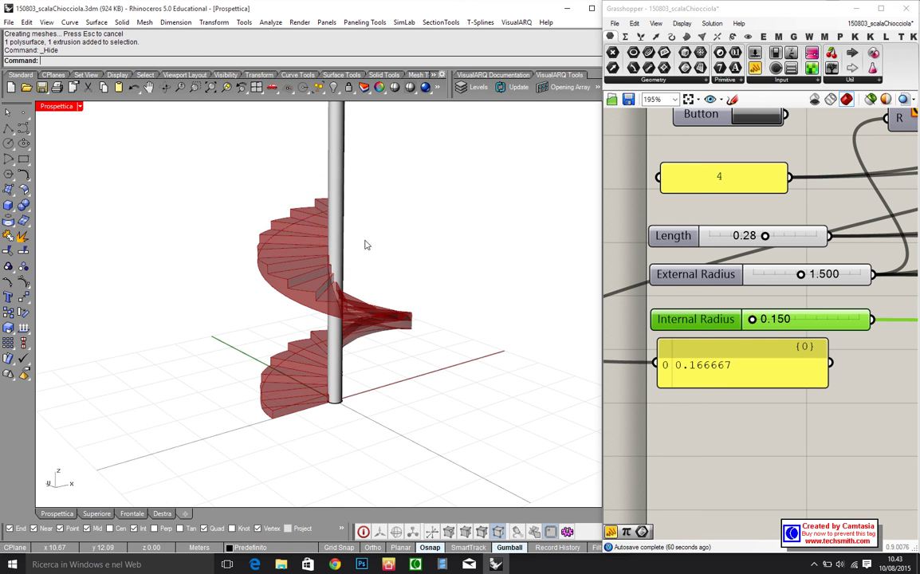
Hide the central cylindrical column, then check the bare spiral stair from top and oblique views
{"action": "right_click_drag", "start_coordinate": [365, 244], "coordinate": [491, 269]}
{"action": "scroll", "coordinate": [379, 245], "scroll_direction": "down", "scroll_amount": 5}
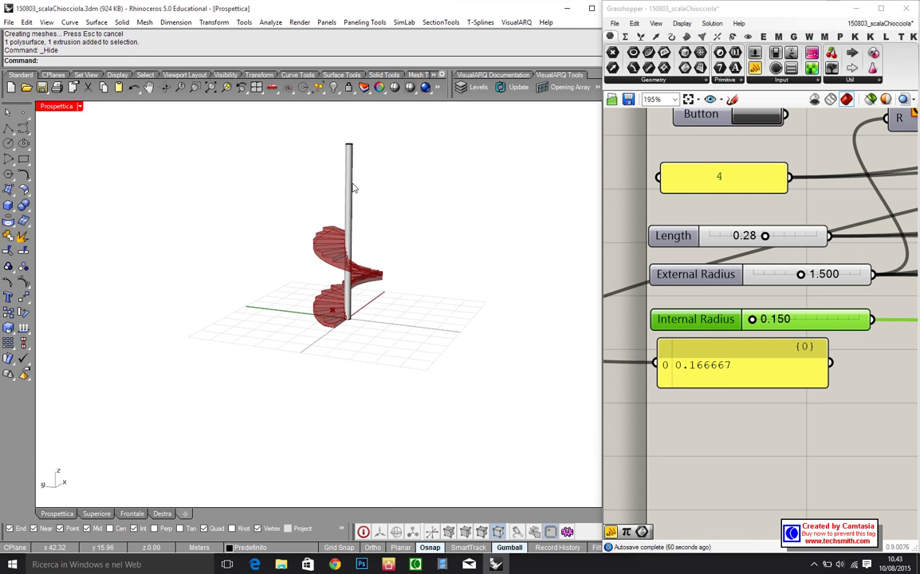
{"action": "left_click", "coordinate": [351, 193]}
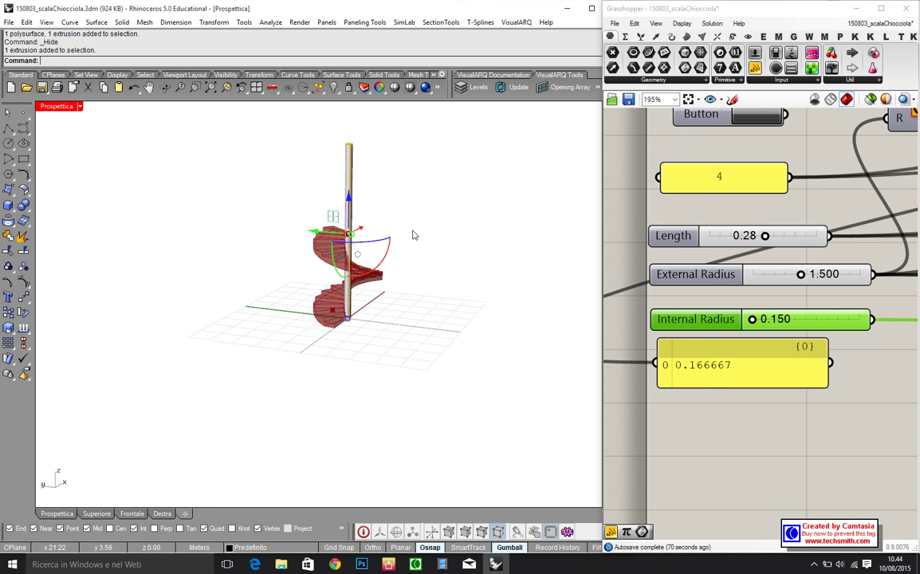
{"action": "scroll", "coordinate": [351, 211], "scroll_direction": "up", "scroll_amount": 5}
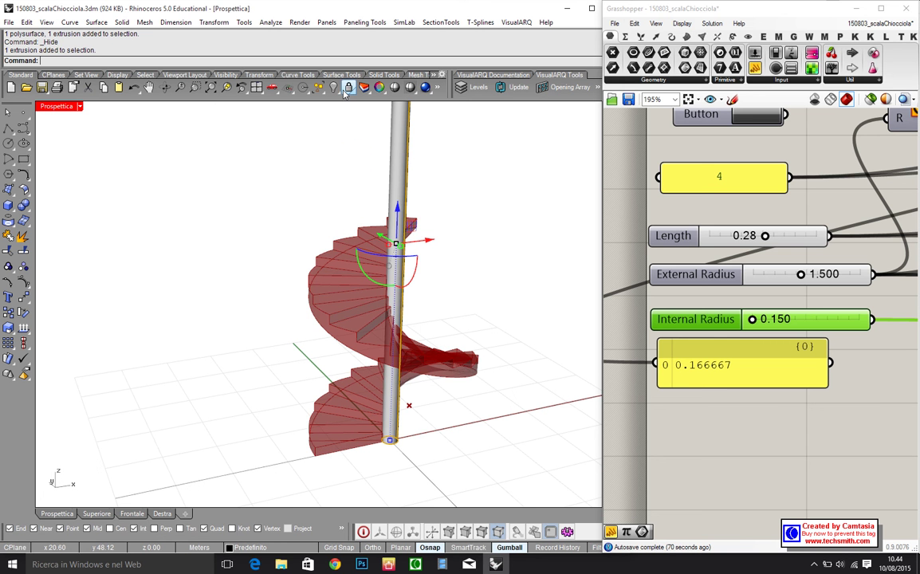
{"action": "left_click", "coordinate": [346, 89]}
{"action": "scroll", "coordinate": [423, 247], "scroll_direction": "down", "scroll_amount": 5}
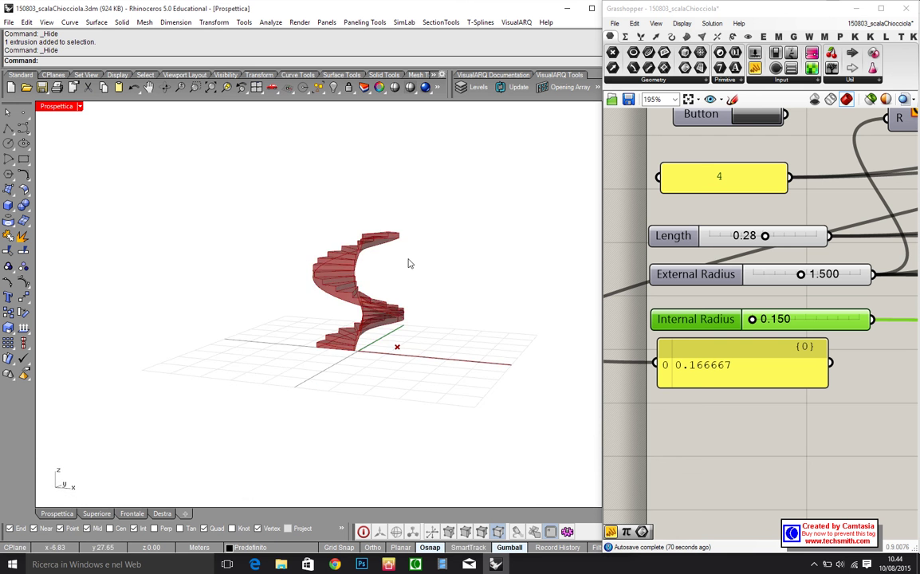
{"action": "right_click_drag", "start_coordinate": [408, 263], "coordinate": [456, 409]}
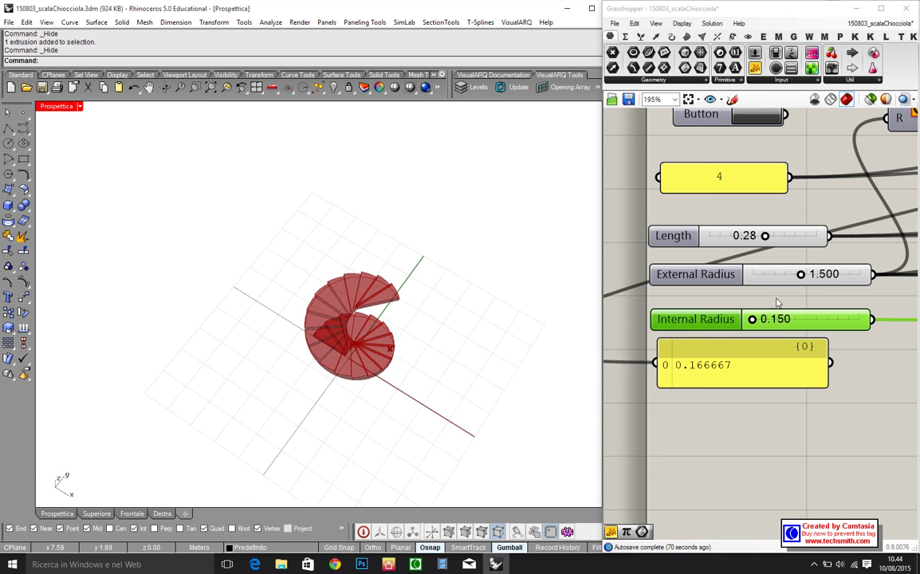
{"action": "right_click_drag", "start_coordinate": [383, 375], "coordinate": [335, 281]}
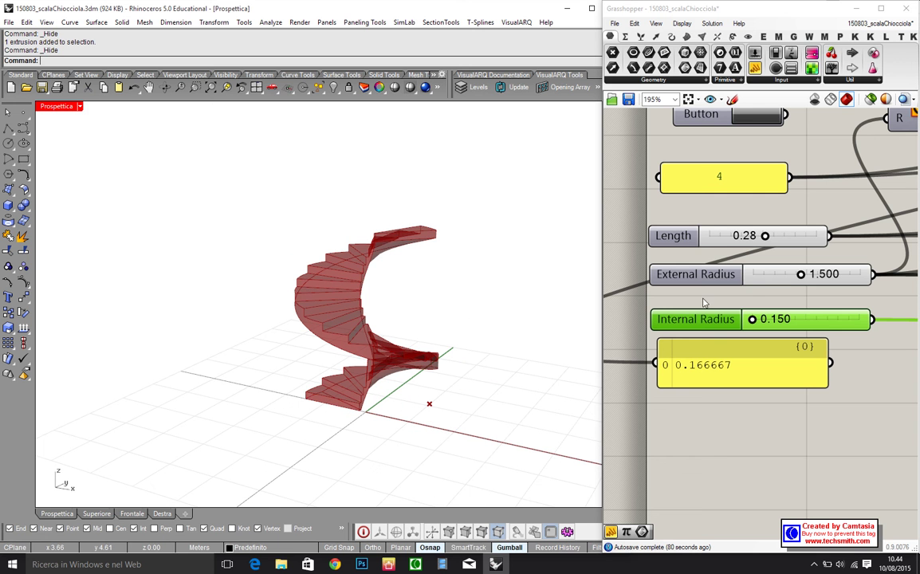
Enter 4 for External Radius, which clamps to the slider maximum of 3.000
{"action": "double_click", "coordinate": [782, 273]}
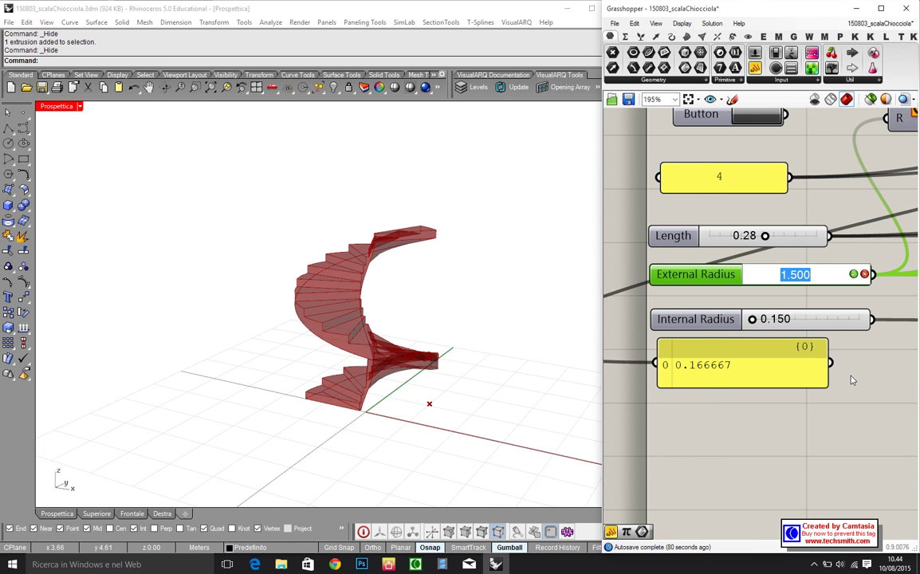
{"action": "type", "text": "4"}
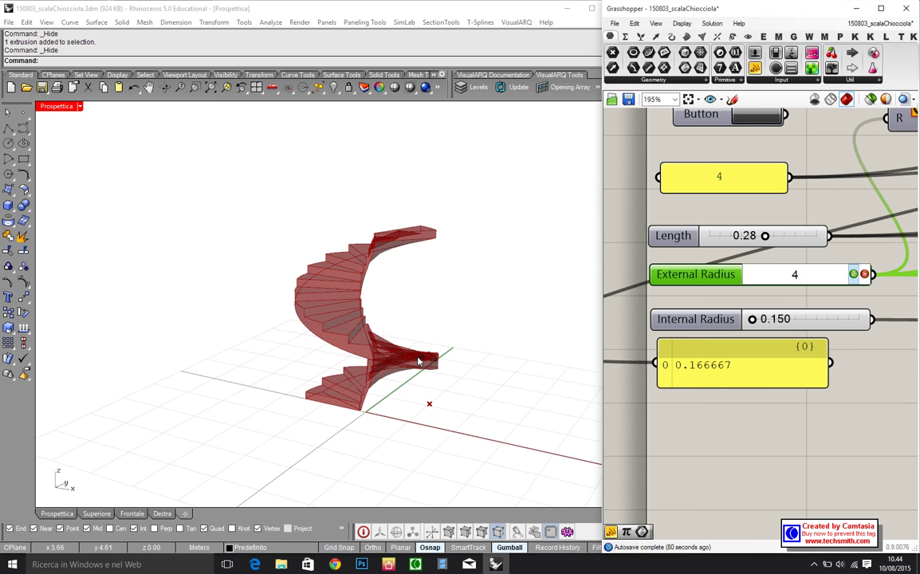
{"action": "key", "text": "Return"}
{"action": "right_click_drag", "start_coordinate": [393, 283], "coordinate": [353, 275]}
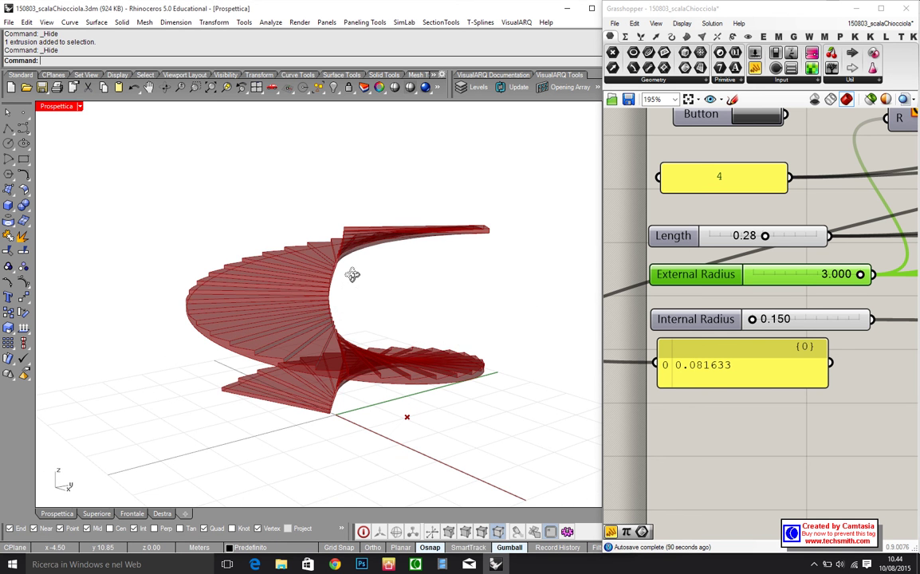
Set Internal Radius to 1.500 and inspect the regenerated wider staircase
{"action": "left_click", "coordinate": [807, 327]}
{"action": "double_click", "coordinate": [807, 325]}
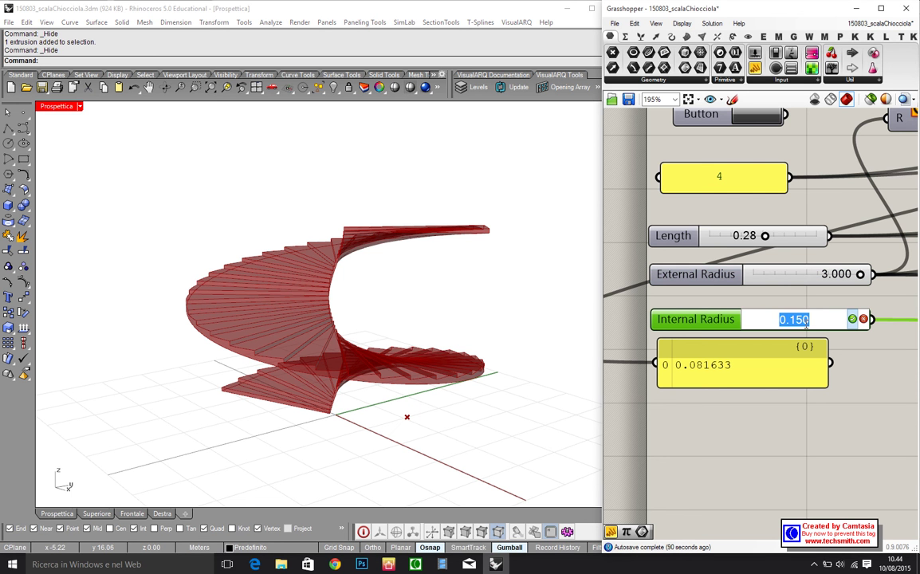
{"action": "type", "text": "1.5"}
{"action": "left_click", "coordinate": [853, 320]}
{"action": "right_click_drag", "start_coordinate": [428, 291], "coordinate": [532, 272]}
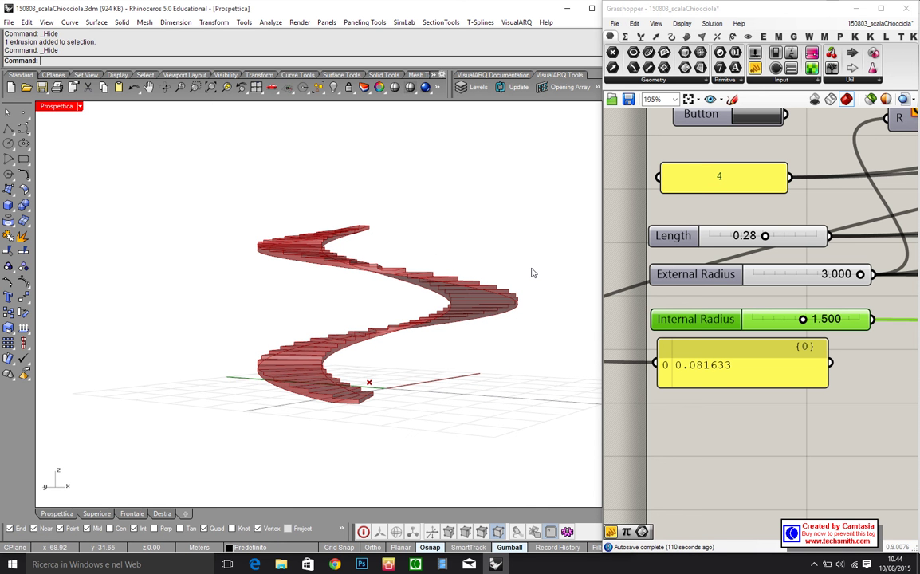